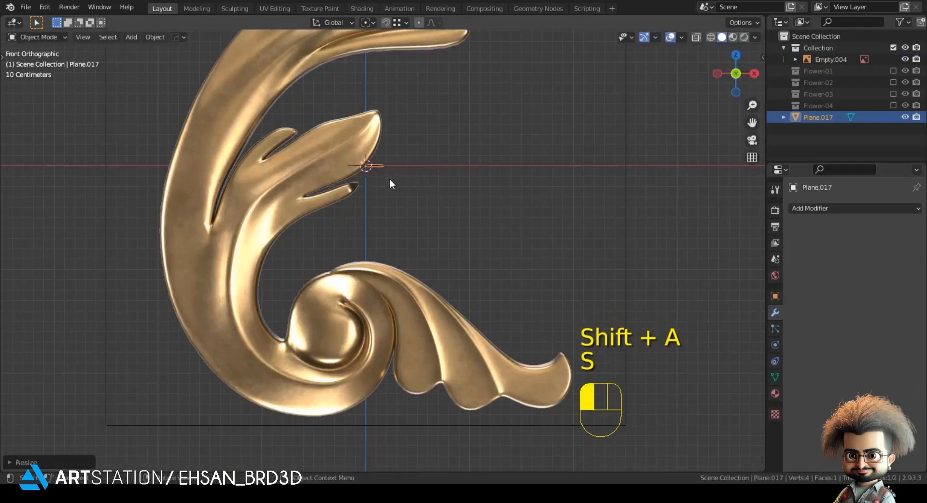
Step: Rotate the small plane 90 degrees about the X axis so it faces the front view
key("x")
key("9")
key("0")
key("Return")
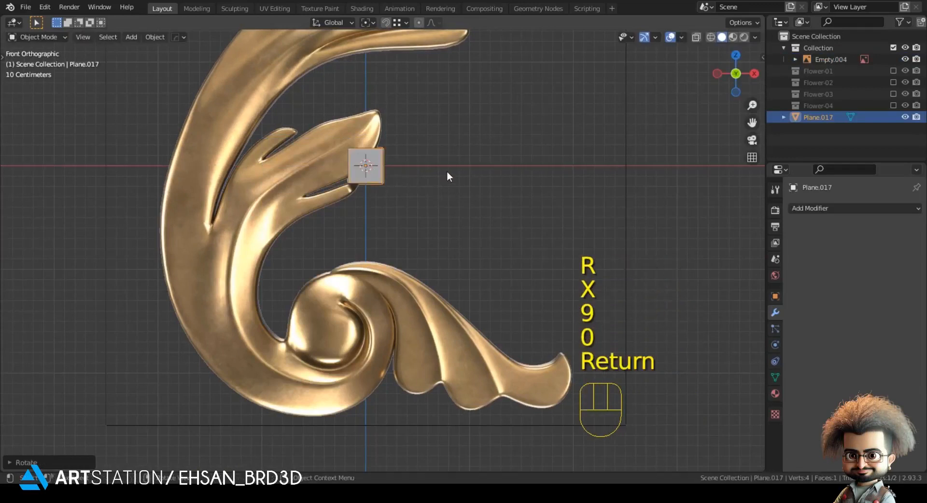
Step: Move the plane down onto the top of the spiral, where the wavy leaf begins
key("g")
key("z")
key("g")
scroll(368, 338, "up", 4)
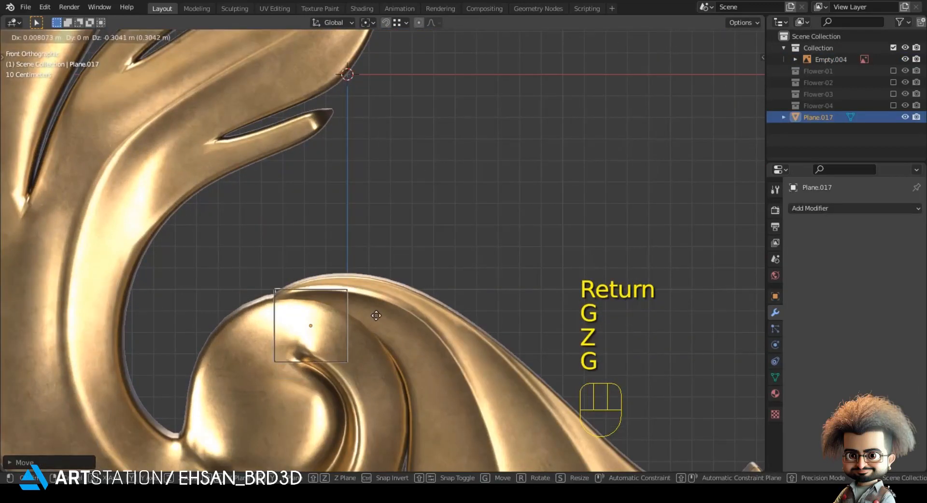
left_click(372, 321)
Step: In Edit Mode, move the plane's two left corner vertices to the leaf's starting point on top of the spiral
key("Tab")
key("1")
left_click(271, 374)
key("g")
left_click(273, 320)
left_click(274, 294)
key("g")
left_click(275, 298)
Step: Move the plane's two right corner vertices in to fit the leaf's narrow beginning
left_click(324, 294)
key("g")
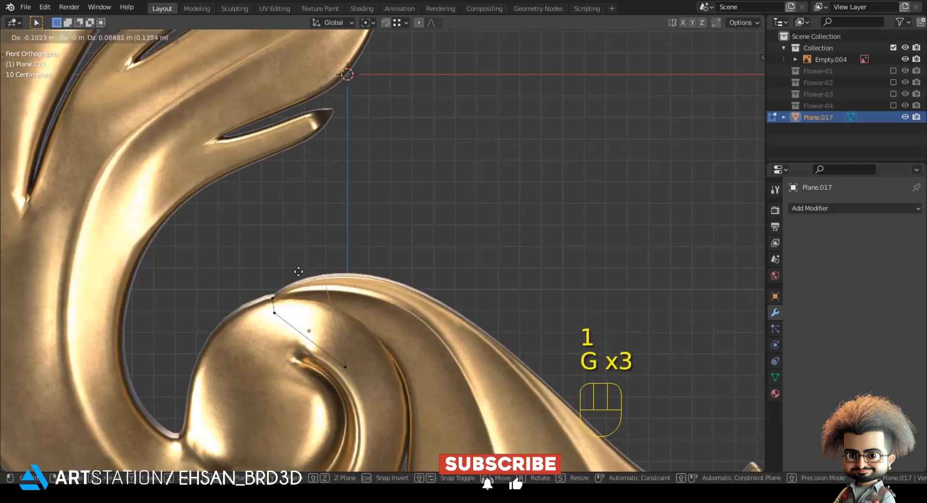
left_click(286, 280)
left_click(337, 356)
key("g")
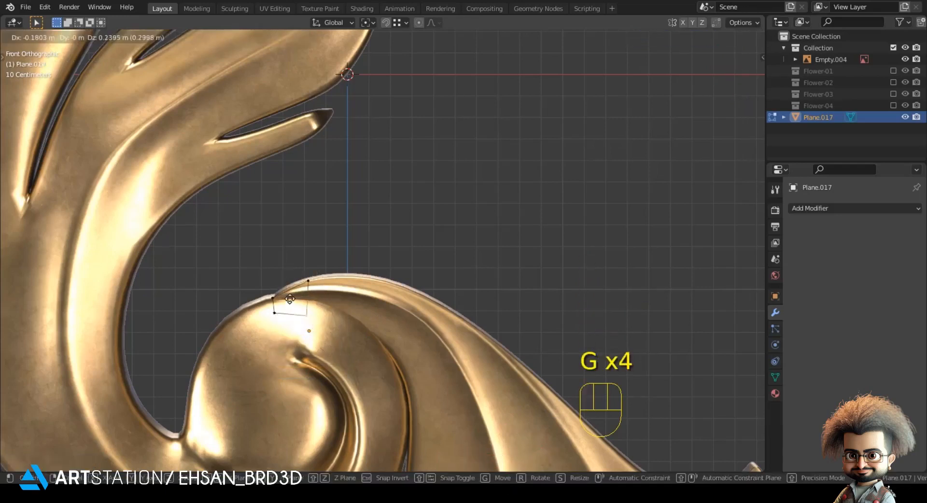
left_click(290, 300)
Step: Extrude the plane's right edge along the leaf's crest and fit its new vertices to the upper and inner outlines
scroll(362, 312, "down", 1)
middle_click_drag(317, 247, 319, 211, "shift")
left_click(322, 239, "shift")
key("e")
left_click(374, 233)
key("g")
left_click(365, 233)
left_click(368, 279)
key("g")
left_click(358, 293, "shift")
Step: Extrude a further segment where the leaf starts curving down and place its lower vertex on the spiral's outer rim
middle_click_drag(398, 236, 313, 213, "shift")
key("e")
left_click(418, 246)
key("g")
left_click(318, 281)
Step: Extrude the end edge down the leaf's upper slope and pull its lower vertex toward the spiral
left_click(335, 240, "shift")
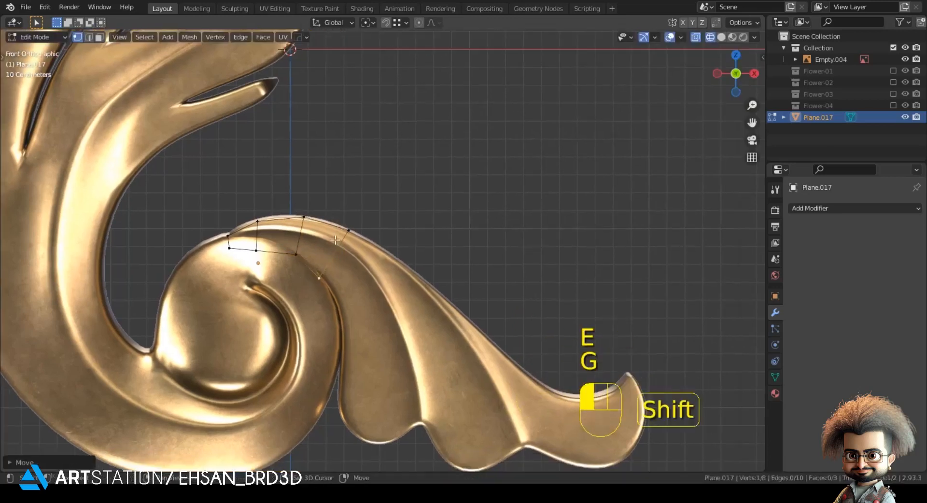
key("e")
left_click(397, 263)
left_click(369, 304)
key("g")
left_click(353, 280, "shift")
Step: Reposition the last two inner vertices along the boundary between the leaf and the spiral
left_click(319, 277)
key("g")
left_click(322, 274)
left_click(341, 296)
key("g")
left_click(365, 274)
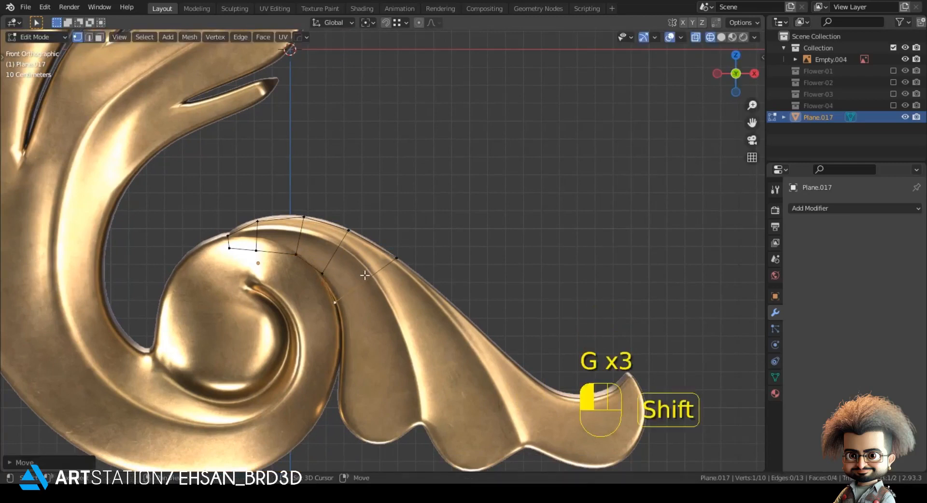
Step: Extrude the end edge above the first lobe and move its upper vertex out to the leaf's outer slope
left_click(391, 252, "shift")
middle_click_drag(390, 292, 369, 240, "shift")
key("e")
left_click(378, 278)
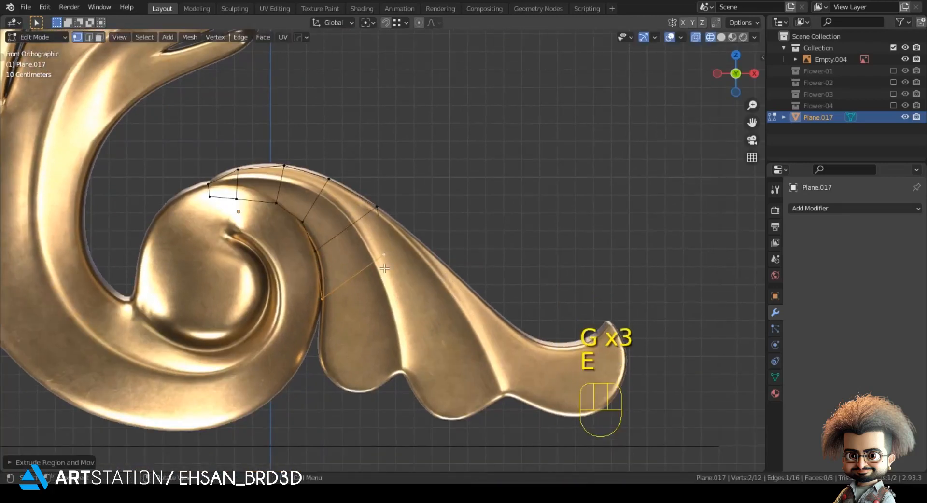
key("g")
left_click(402, 264, "shift")
Step: Extrude the end edge to the notch between the first two lobes, placing its upper vertex on the outer slope
left_click(338, 292, "shift")
middle_click_drag(405, 324, 354, 257, "shift")
key("e")
left_click(450, 337)
left_click(439, 246)
key("g")
left_click(397, 217, "shift")
Step: Extrude the end edge to the notch before the end lobe and fit its upper vertex to the upper outline
left_click(350, 310, "shift")
middle_click_drag(358, 310, 275, 296, "shift")
key("e")
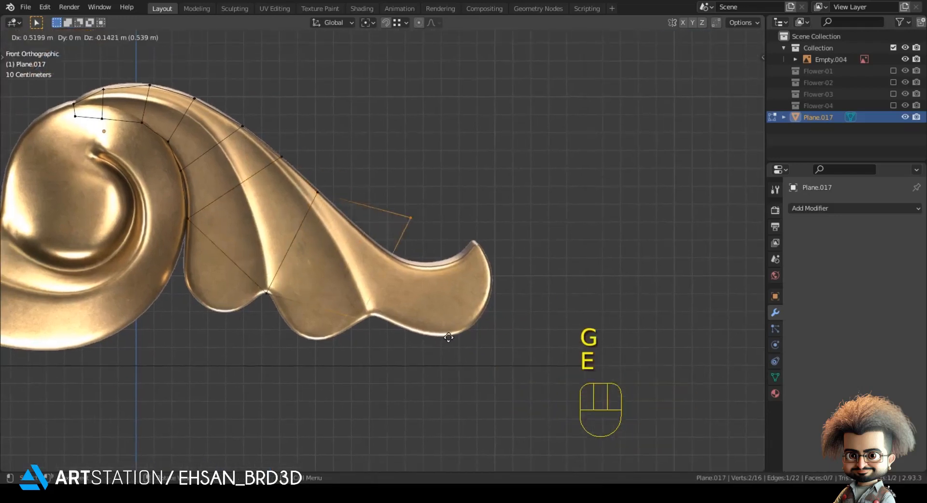
left_click(455, 325)
key("g")
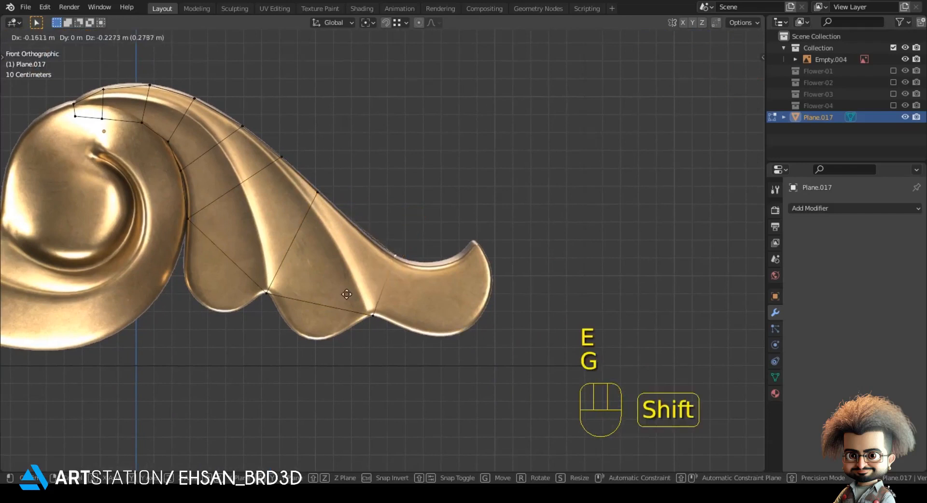
left_click(345, 294, "shift")
Step: Extrude a segment into the end lobe and align its two new vertices with the lobe's upper and lower outlines
left_click(373, 314, "shift")
middle_click_drag(397, 312, 344, 278, "shift")
key("e")
left_click(371, 292)
left_click(355, 298)
key("g")
left_click(376, 305)
left_click(374, 239)
key("g")
left_click(377, 233)
Step: Extrude the end edge across the middle of the end lobe and move its lower vertex onto the bottom outline
left_click(368, 299, "shift")
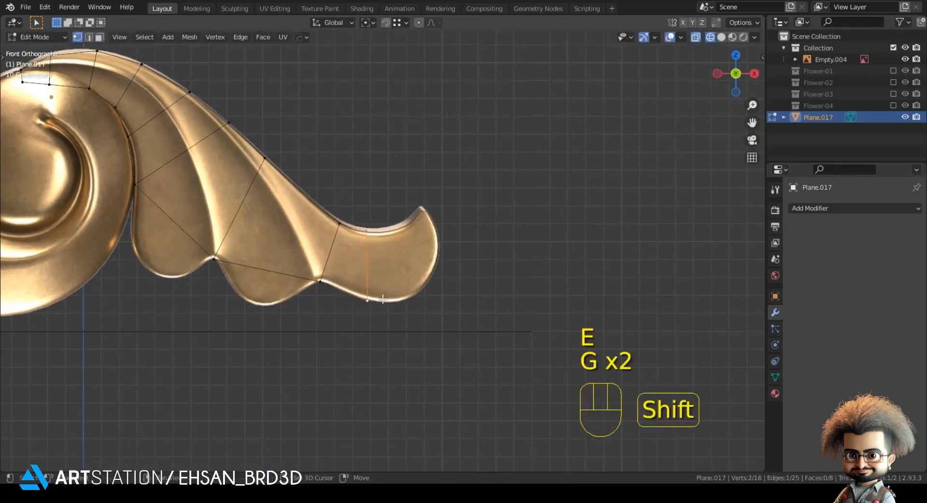
middle_click_drag(372, 299, 347, 294, "shift")
scroll(352, 295, "up", 2)
key("e")
left_click(392, 297)
left_click(372, 316)
key("g")
left_click(422, 301, "shift")
Step: Extrude the end edge around the lobe's lower bend, fitting its upper vertex to the inner curve below the tip
left_click(364, 220, "shift")
middle_click_drag(391, 236, 348, 267, "shift")
key("e")
left_click(390, 240)
left_click(359, 210)
key("g")
left_click(344, 225, "shift")
Step: Extrude the end edge upward along the lobe's rounded outer side and move the new vertex onto the outline
left_click(371, 320, "shift")
key("e")
left_click(378, 203)
key("g")
left_click(359, 241, "shift")
Step: Extrude the last edge to the leaf's pointed tip, then scale it down and move it into the tip
left_click(390, 265, "shift")
key("e")
left_click(389, 248)
key("s")
left_click(375, 223)
key("g")
left_click(371, 205)
Step: Adjust the individual vertices at and just below the pointed tip to match the reference outline
left_click(367, 206)
key("g")
left_click(359, 210, "shift")
left_click(353, 221)
key("g")
left_click(354, 225, "shift")
Step: Fit the two vertices on the end lobe's outer side to its rounded outline
left_click(401, 251)
key("g")
left_click(402, 243)
left_click(371, 314)
key("g")
left_click(374, 314)
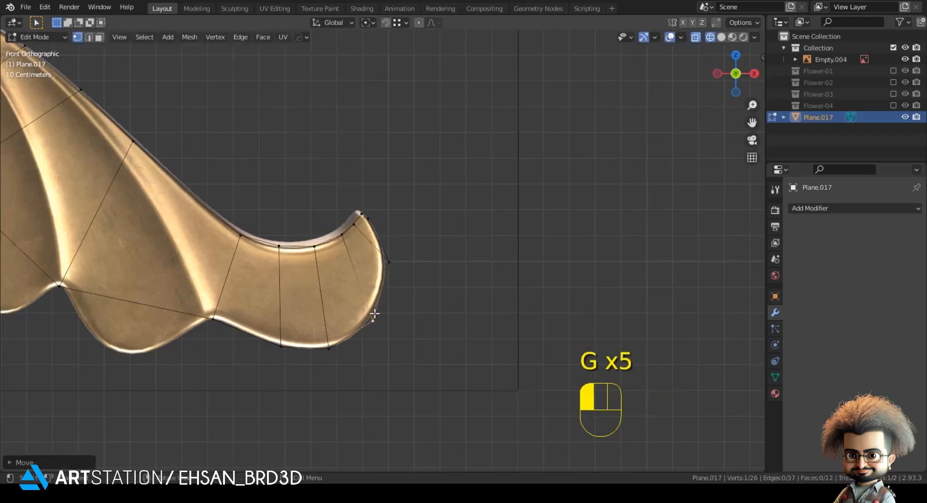
Step: Adjust the two bottom vertices of the end lobe until its lower edge follows the reference curve
left_click(332, 346)
key("g")
left_click(335, 352)
left_click(298, 352)
key("g")
left_click(289, 352, "shift")
key("g")
left_click(286, 355, "shift")
left_click(308, 354)
key("g")
left_click(317, 333, "shift")
Step: Fine-tune the end lobe's outer-side vertices for a smoother rounded outline
left_click(373, 319)
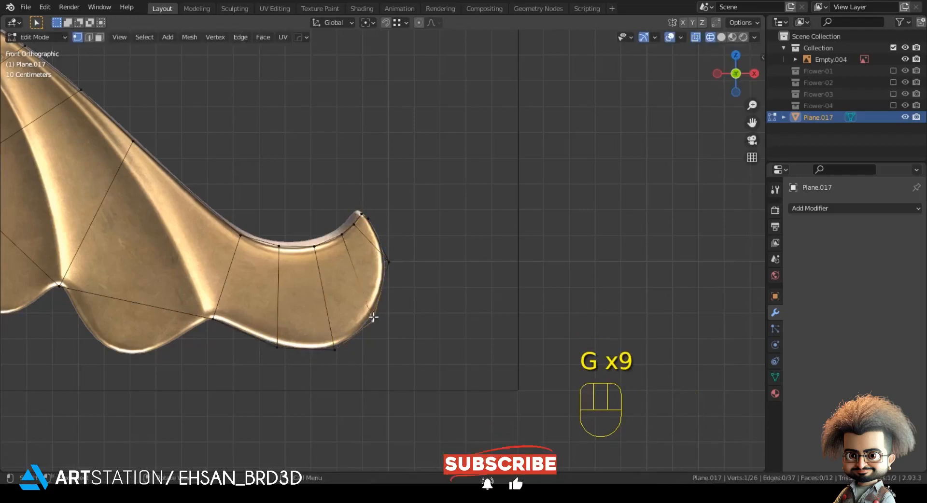
key("g")
left_click(380, 307, "shift")
left_click(401, 266)
key("g")
left_click(398, 262, "shift")
Step: Extrude the mesh's bottom edge down into the middle lobe and align its two vertices with the lobe's sides
middle_click_drag(304, 288, 567, 237, "shift")
left_click_drag(484, 281, 484, 281)
middle_click_drag(475, 289, 448, 288, "shift")
key("e")
left_click(468, 313)
left_click(470, 289)
key("g")
left_click(304, 274, "shift")
Step: Extrude the middle lobe's lower edge down to the lobe's bottom, narrow it and place it on the reference outline
left_click(315, 261, "shift")
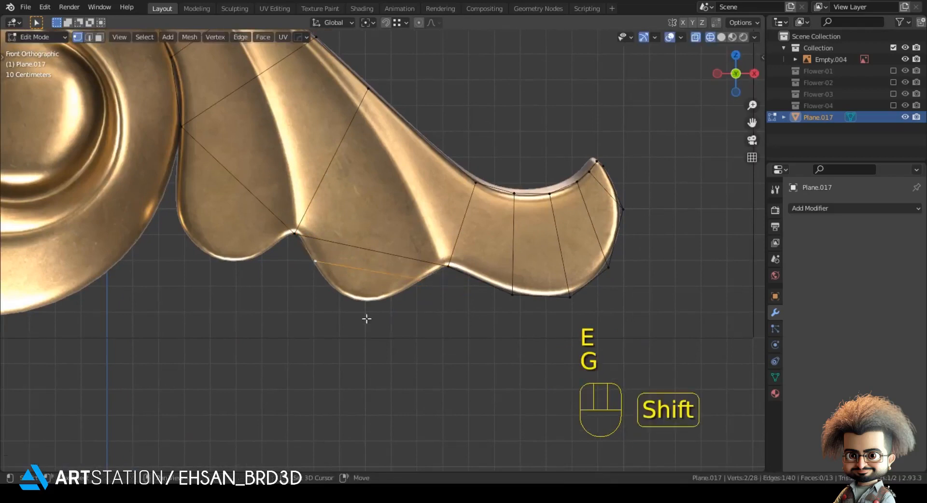
key("e")
left_click(366, 333)
key("s")
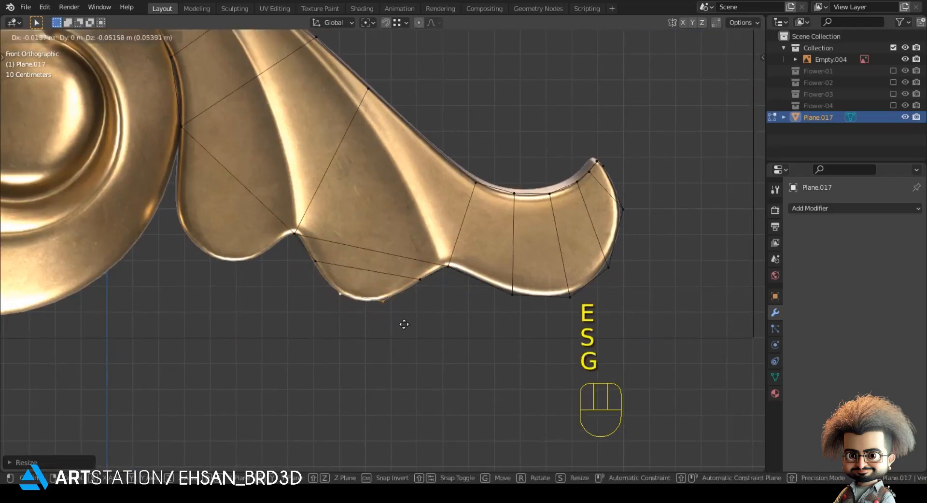
left_click(402, 325)
Step: Fit the middle lobe's two vertices nearest the spiral to the lobe's curved outline
left_click(319, 265)
key("g")
left_click(322, 270, "shift")
key("g")
left_click(319, 268, "shift")
left_click(337, 295)
key("g")
left_click(385, 306, "shift")
Step: Fit the middle lobe's two vertices facing the end lobe to the reference outline
left_click(385, 307)
key("g")
left_click(382, 312, "shift")
left_click(408, 277)
key("g")
left_click(418, 279, "shift")
left_click(422, 313)
Step: Extrude the edge above the lobe next to the spiral down into it and align the new vertices with its sides
middle_click_drag(221, 188, 280, 230, "shift")
left_click_drag(213, 170, 352, 262)
left_click(353, 269)
left_click(244, 170, "shift")
middle_click_drag(277, 191, 298, 192, "shift")
key("e")
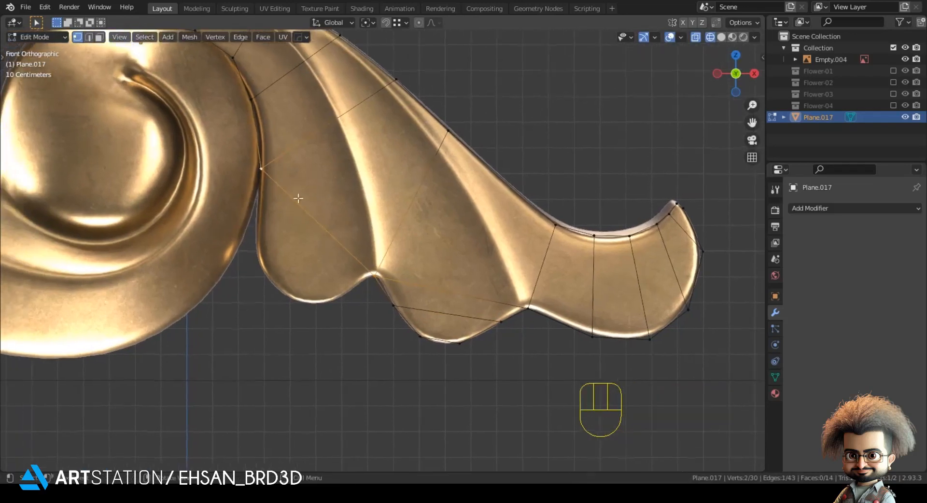
left_click(292, 262)
key("g")
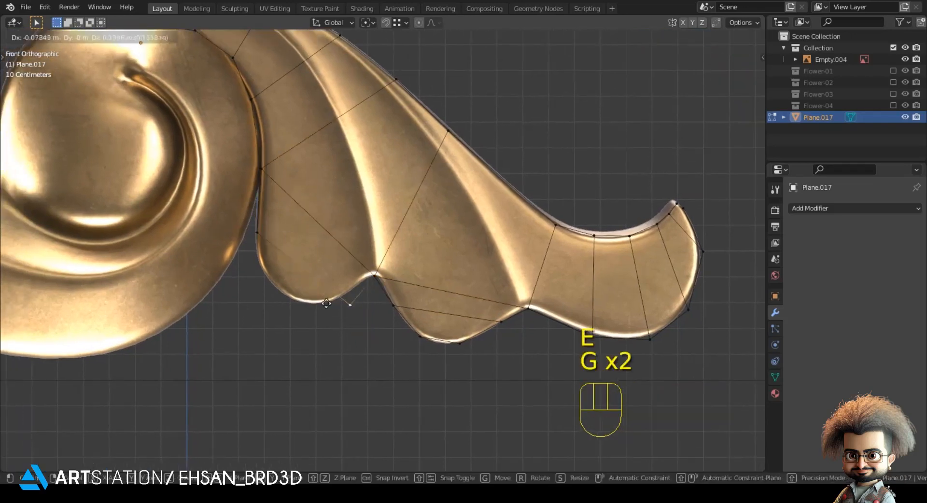
left_click(317, 287)
Step: Extrude the inner lobe's lower edge to its bottom and position the vertex near the notch on the outline
middle_click_drag(282, 240, 373, 271, "shift")
key("e")
left_click(384, 296)
key("g")
left_click(472, 357)
left_click(405, 285)
key("g")
left_click(407, 285)
Step: Adjust the inner lobe's side and bottom vertices until its lower end follows the reference curve
left_click(337, 217)
key("g")
left_click(331, 209, "shift")
left_click(325, 245)
key("g")
left_click(338, 263, "shift")
left_click(368, 284)
key("g")
left_click(369, 282)
left_click(364, 300)
Step: Move the corner vertex at the leaf's narrow upper end outward onto the spiral's outline
scroll(343, 300, "down", 2)
middle_click_drag(354, 288, 354, 344, "shift")
scroll(304, 231, "up", 1)
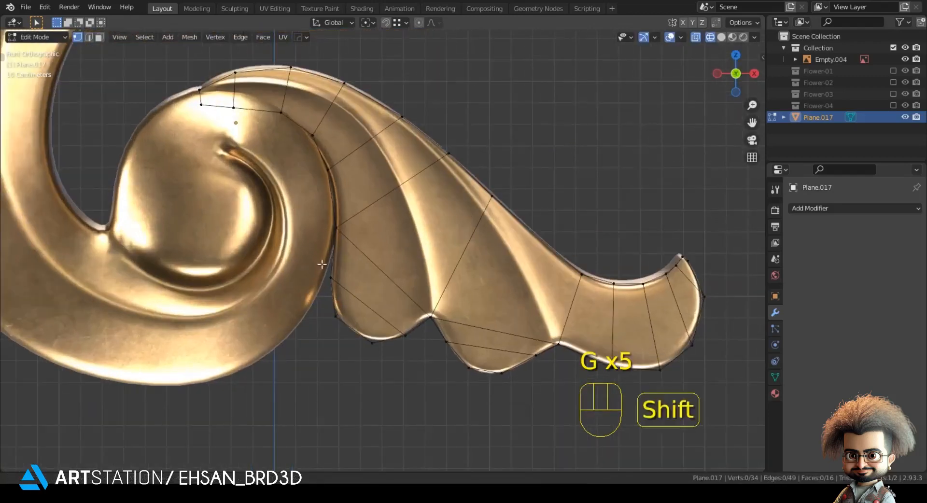
middle_click_drag(303, 232, 394, 367, "shift")
scroll(292, 261, "up", 4)
left_click(196, 198)
key("g")
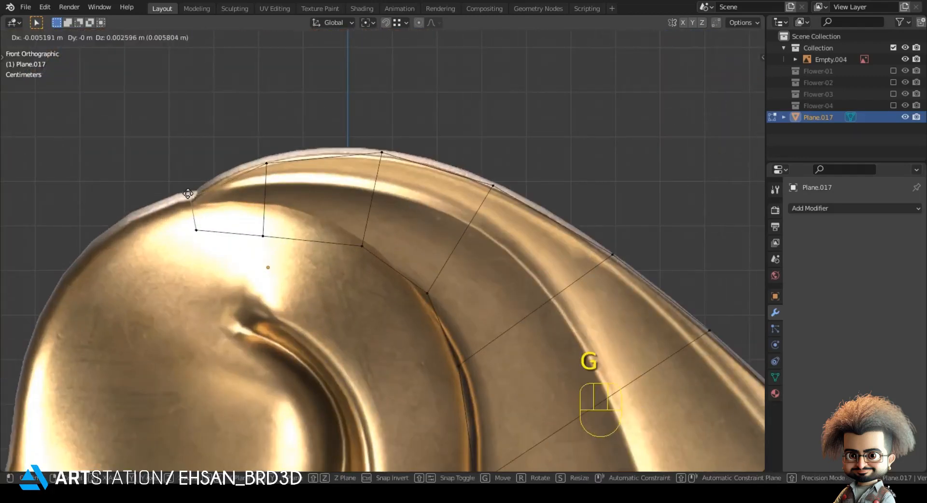
left_click(184, 201)
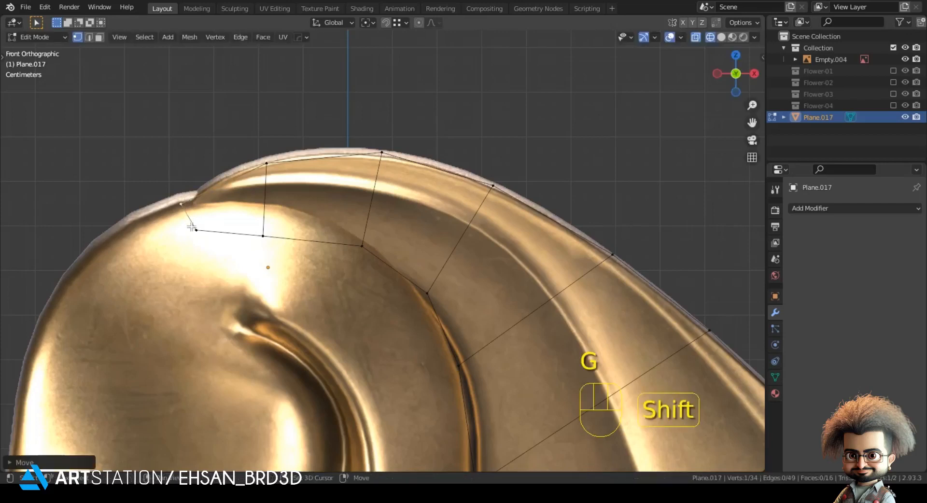
Step: Knife-cut along the inner crease from the leaf's narrow upper end down to the notch between inner and middle lobes
key("k")
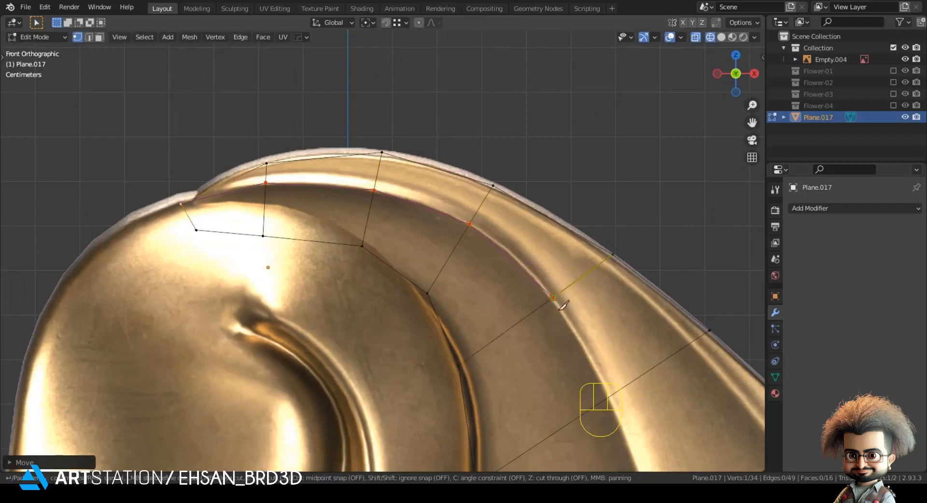
left_click(608, 397)
scroll(593, 403, "down", 3)
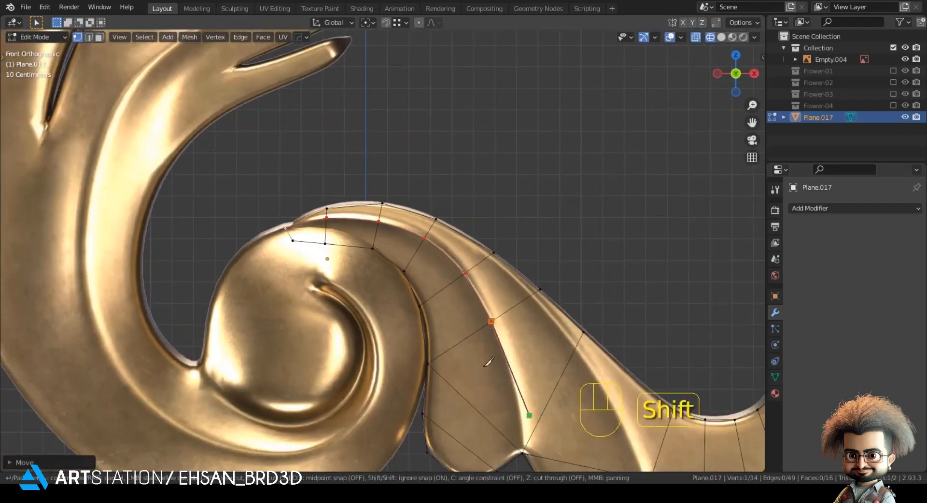
middle_click_drag(559, 434, 436, 249, "shift")
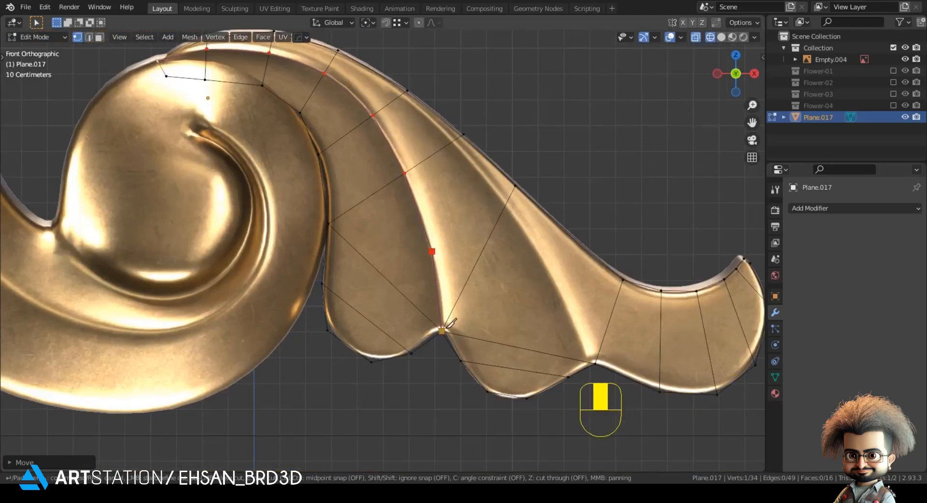
key("Return")
Step: Knife-cut along the outer crease from the notch between middle and end lobes up to the leaf's narrow upper end
scroll(533, 360, "up", 2)
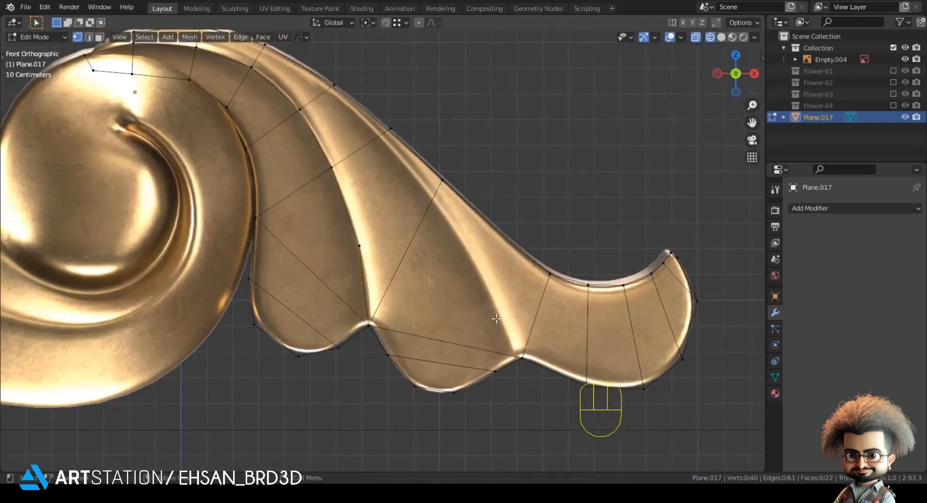
key("k")
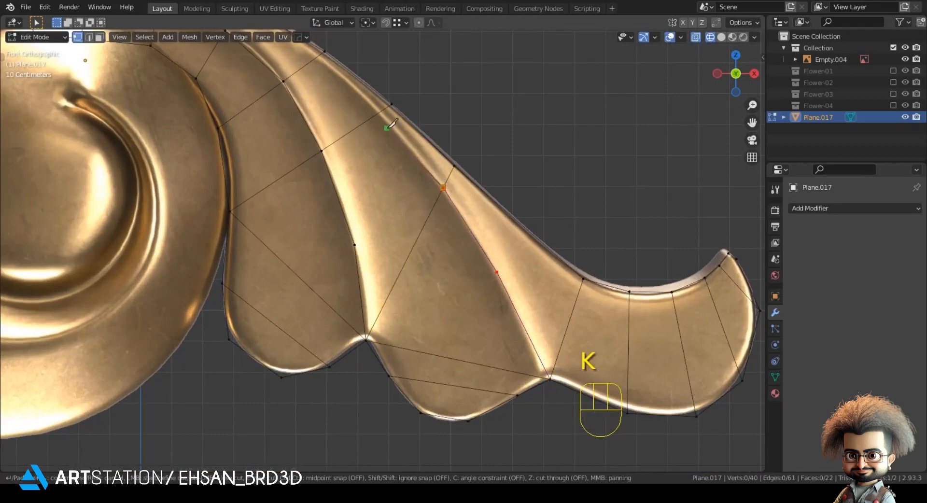
middle_click_drag(334, 95, 459, 264, "shift")
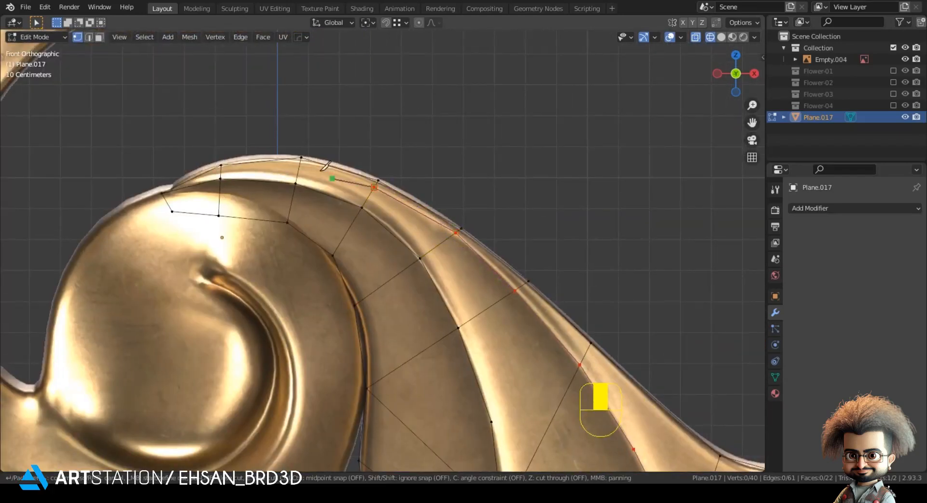
key("Return")
Step: Connect two pairs of opposite crease vertices with new edges across the leaf's middle section
scroll(391, 182, "down", 2)
middle_click_drag(390, 182, 234, 8, "shift")
middle_click_drag(391, 228, 405, 303, "shift")
left_click(333, 274)
key("j")
left_click(325, 262, "shift")
key("j")
Step: Dissolve the old diagonal edge segments crossing the leaf's middle section between the two creases
key("2")
left_click(354, 266)
left_click(344, 275, "shift")
key("ctrl+x")
key("1")
scroll(381, 337, "down", 1)
key("alt+a")
scroll(386, 340, "down", 1)
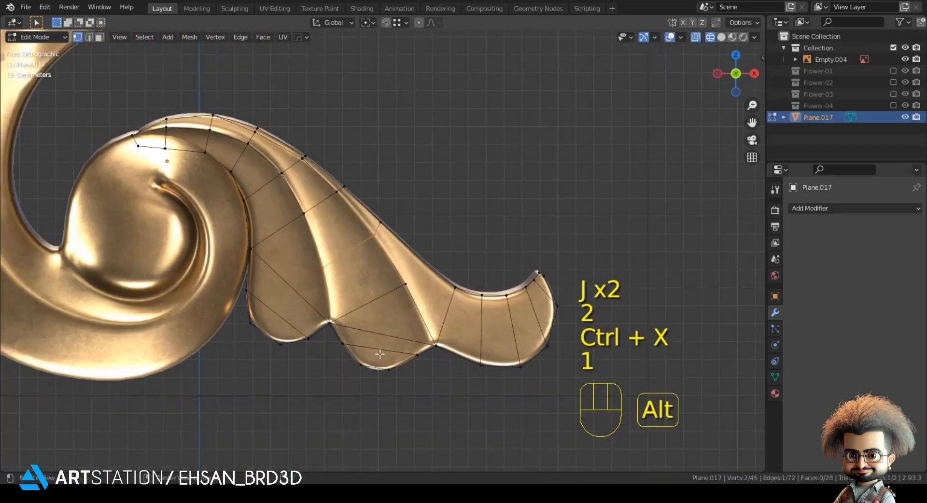
Step: Knife-cut an edge from the lowest outer-crease vertex across the strip to the leaf's upper outline
scroll(386, 340, "up", 2)
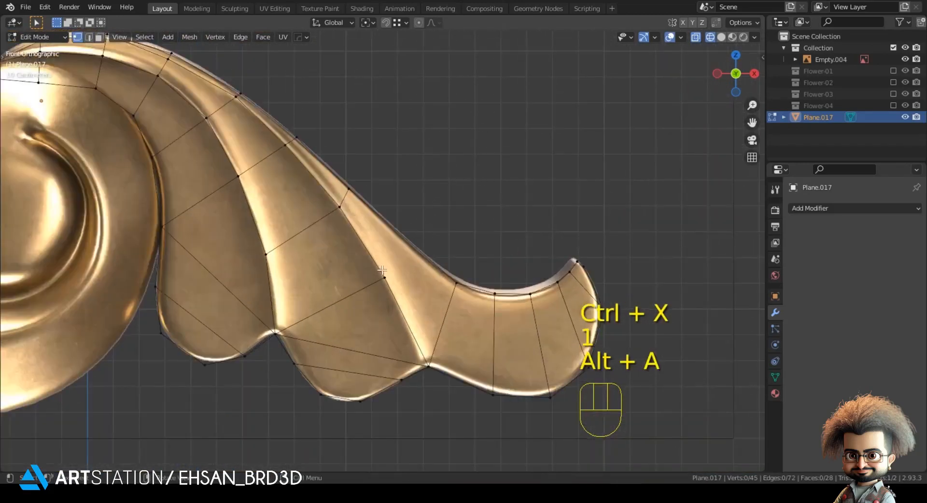
key("k")
left_click(404, 239)
key("Return")
key("g")
left_click(483, 300)
Step: Shift the end lobe's two bottom vertices toward the middle lobe along the reference outline
left_click(496, 403)
key("g")
left_click(489, 393)
key("g")
left_click(561, 413, "shift")
left_click(555, 400)
key("g")
left_click(528, 425, "shift")
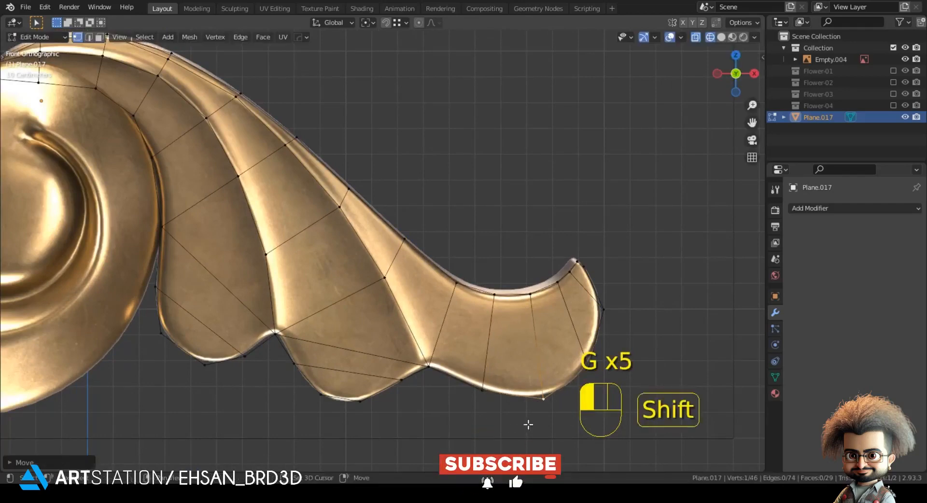
scroll(482, 367, "down", 2)
key("alt+a")
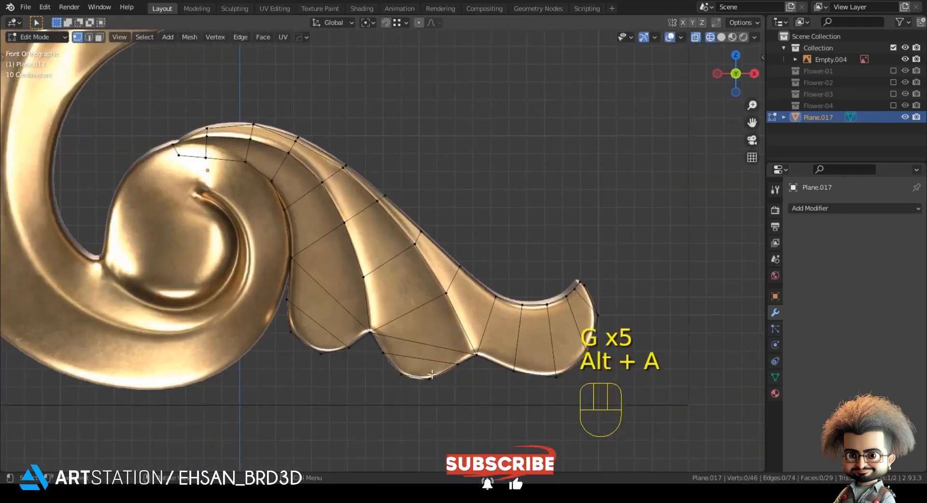
Step: Add a centered loop cut running lengthwise through the strip between the spiral and the inner crease
scroll(432, 374, "up", 2)
middle_click_drag(381, 337, 402, 363, "shift")
key("ctrl+r")
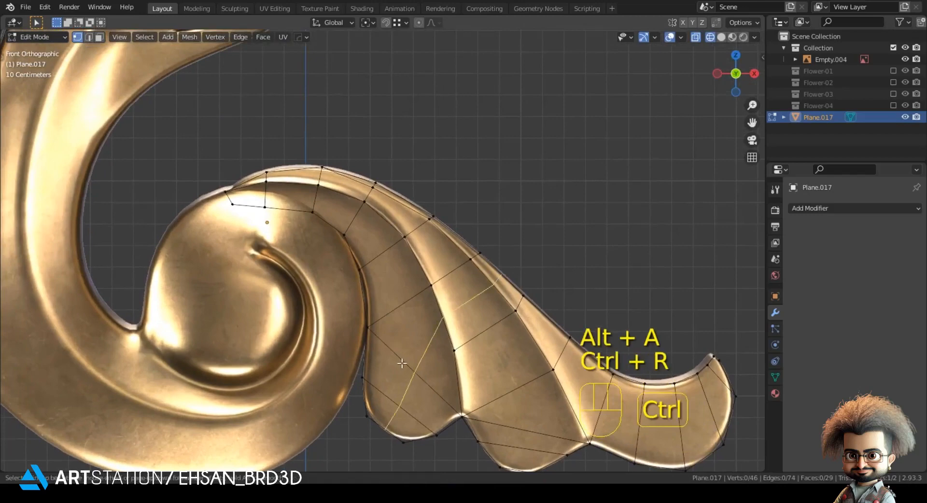
scroll(310, 252, "up", 2)
middle_click_drag(310, 253, 299, 213, "shift")
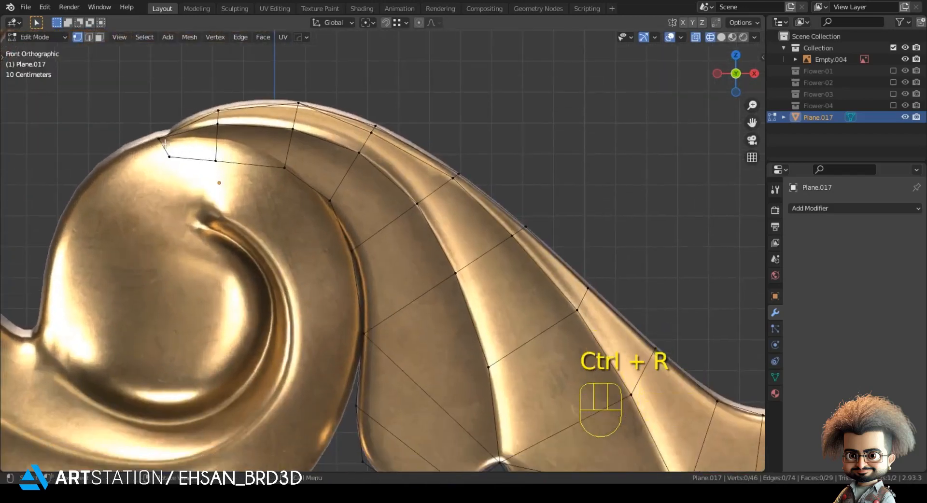
key("ctrl+r")
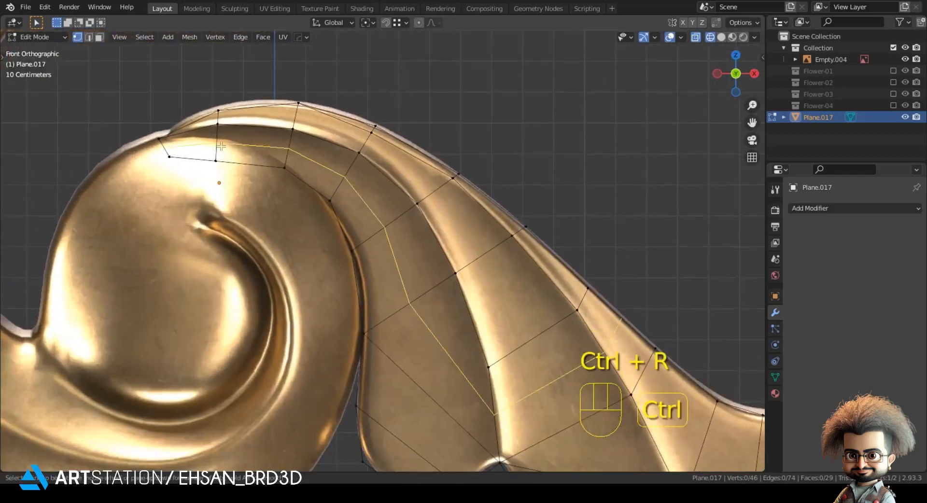
left_click(217, 145)
right_click(220, 151)
Step: Dissolve the new loop's unwanted edges across the inner lobe, the middle section and the outer strip
middle_click_drag(430, 262, 317, 181, "shift")
key("2")
left_click(456, 292)
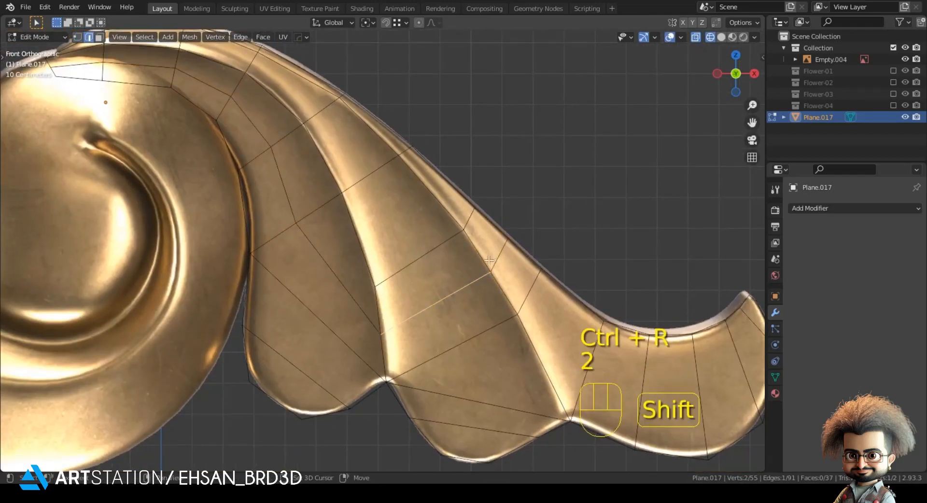
left_click(346, 291, "shift")
middle_click_drag(346, 291, 381, 289, "shift")
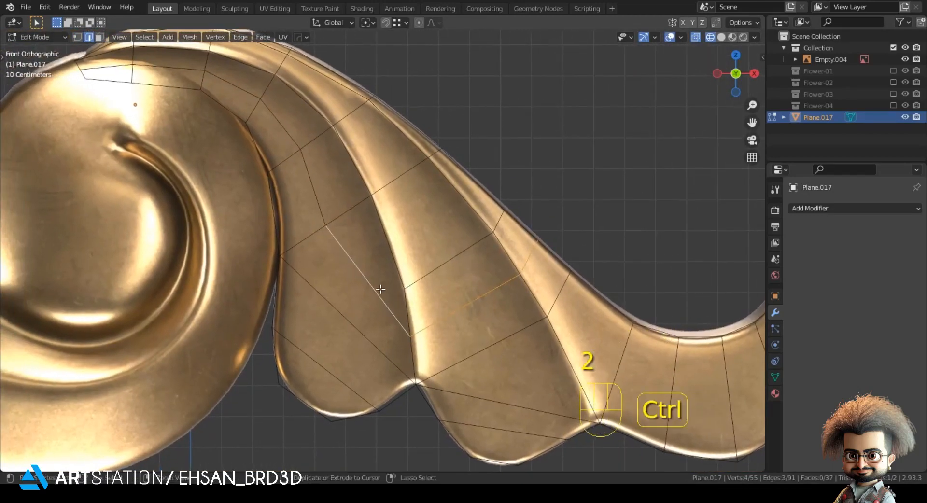
key("ctrl+x")
key("1")
key("alt+a")
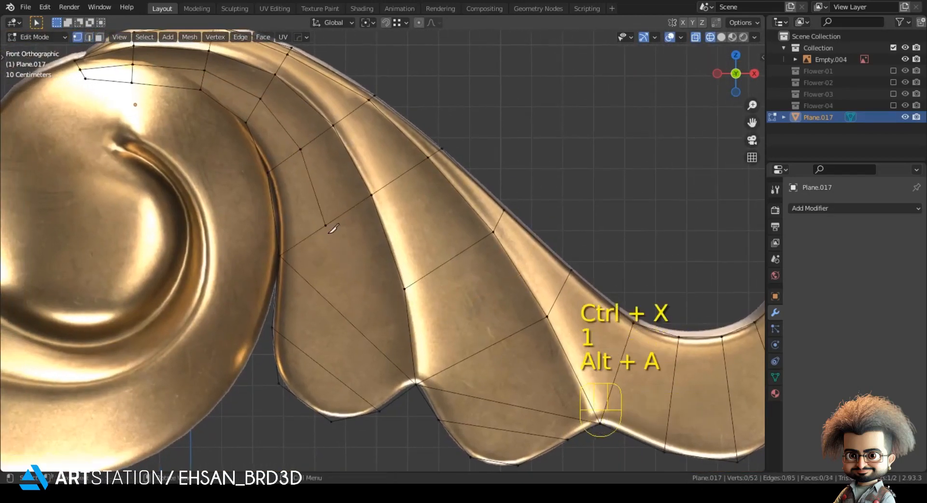
Step: Knife-cut from the shortened loop's end down through the inner lobe and reposition the new vertex inside its lower part
key("k")
left_click(326, 225)
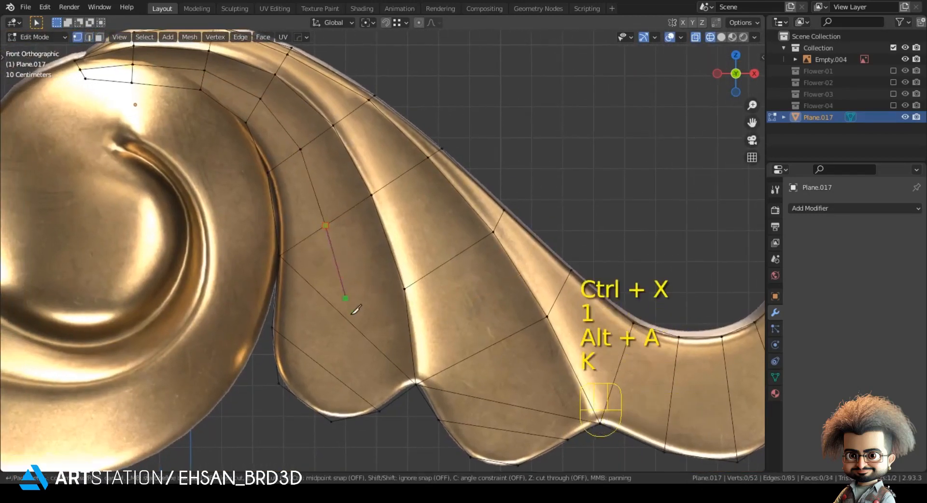
left_click(288, 378)
key("Return")
key("g")
key("g")
left_click(358, 366)
Step: Move the inner strip's two lower loop vertices so the center line flows smoothly into the inner lobe
left_click(333, 220)
key("g")
left_click(354, 210)
left_click(298, 151)
key("g")
left_click(297, 138)
key("alt+a")
Step: Connect the inner crease's lower vertex to the new central vertex of the inner lobe
left_click(403, 289)
left_click(365, 305, "shift")
middle_click_drag(361, 306, 326, 317, "shift")
key("j")
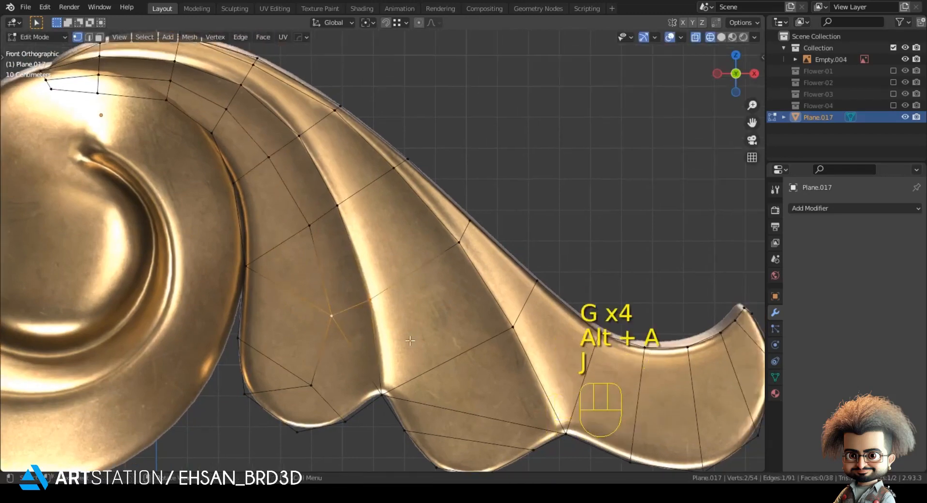
Step: Add a lengthwise loop cut through the strip between the two creases
scroll(403, 335, "down", 1)
key("a")
key("ctrl+r")
left_click(406, 281)
middle_click_drag(406, 281, 471, 361, "shift")
middle_click_drag(518, 444, 381, 292, "shift")
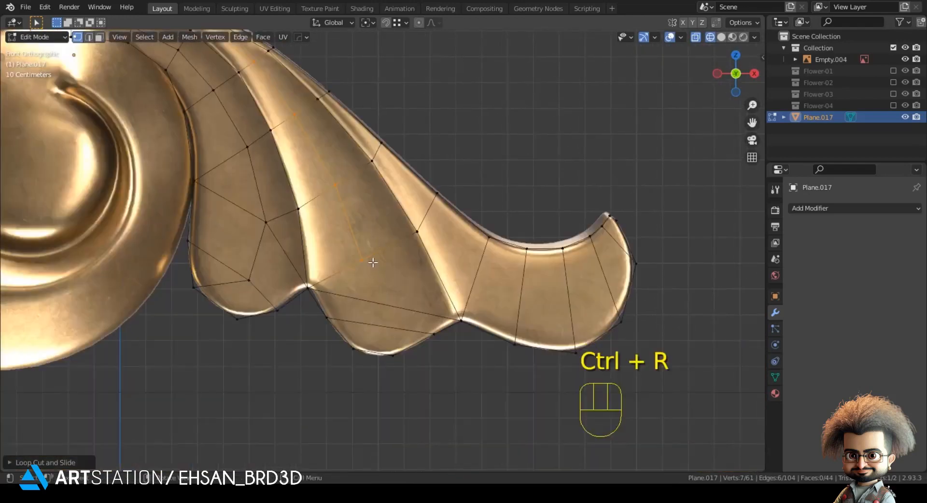
Step: Knife-cut from the middle strip's loop end down to the middle lobe's bottom and adjust the vertex at the loop's end
key("k")
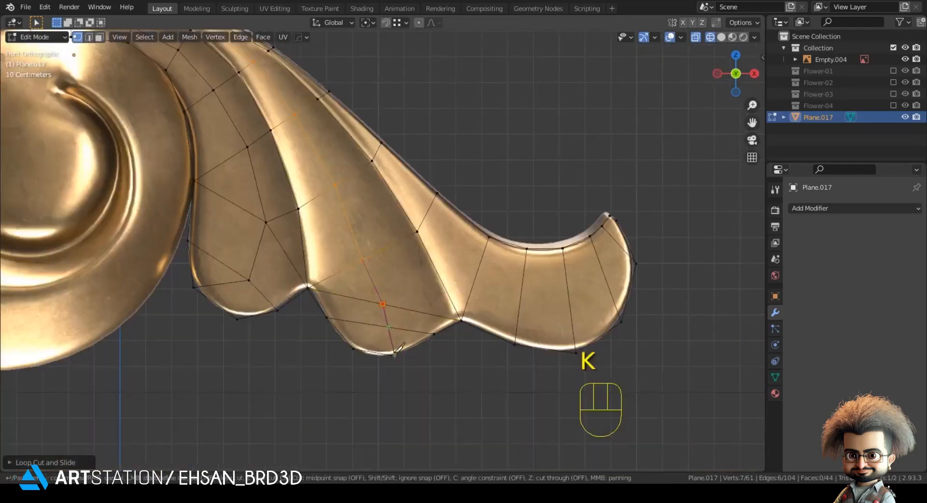
key("space")
left_click(366, 263)
key("g")
left_click(385, 256)
left_click(382, 303)
Step: Knife-cut along the narrow outer strip from the notch between the middle and outer lobes up to the leaf's upper edge
scroll(443, 280, "down", 1)
middle_click_drag(476, 353, 476, 370, "shift")
scroll(484, 346, "up", 2)
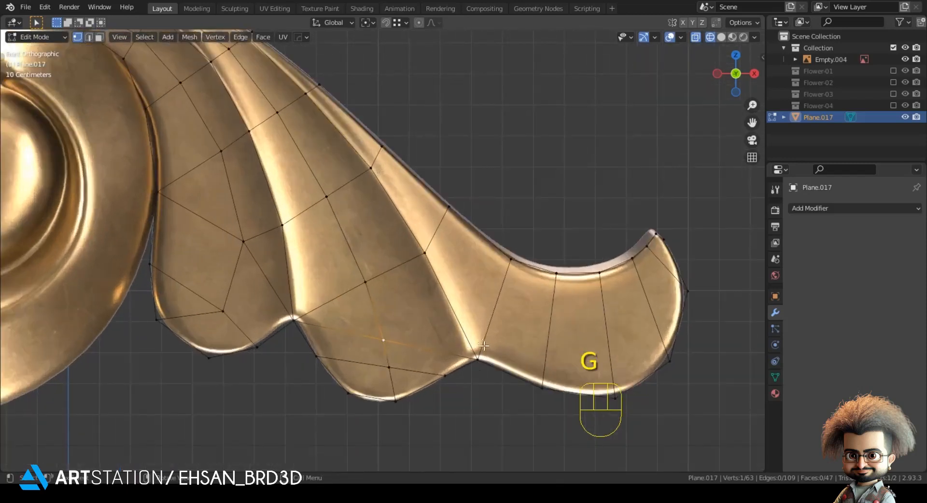
key("k")
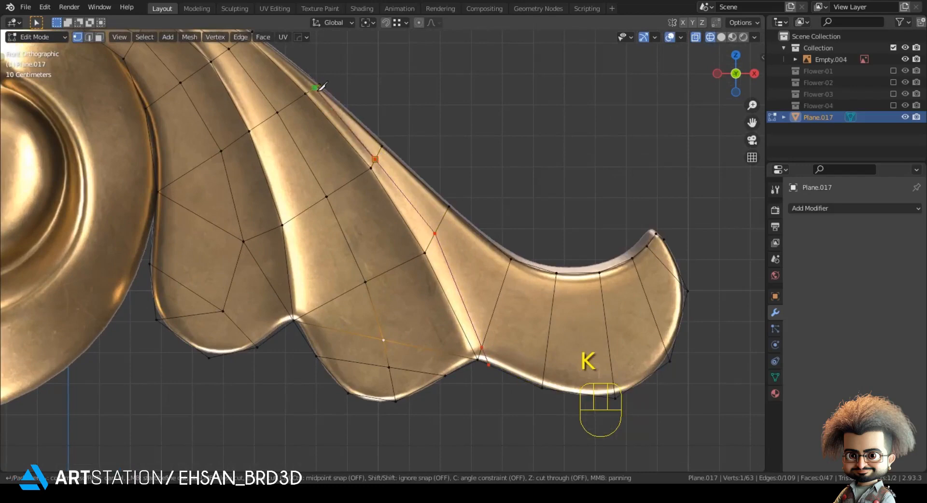
scroll(309, 87, "down", 2)
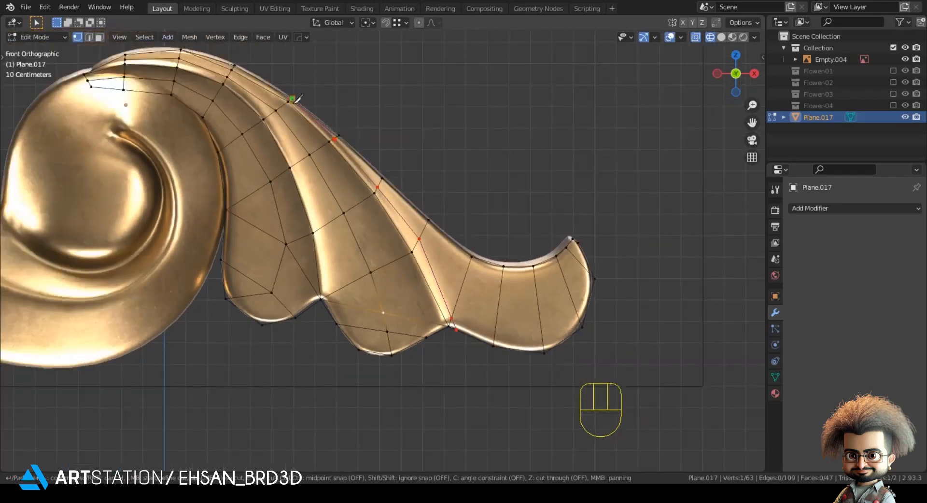
left_click(292, 99)
key("Return")
Step: Merge the close vertices at the cut's upper end and reposition the neighboring vertex in the narrow outer strip
scroll(321, 97, "up", 5)
middle_click_drag(305, 94, 419, 372, "shift")
scroll(404, 290, "up", 1)
left_click_drag(381, 246, 398, 268)
key("m")
left_click(398, 268)
key("g")
left_click(470, 309)
left_click(616, 234)
Step: Move the new cut's vertex above the outer lobe so the line runs smoothly beside the outer crease
scroll(521, 312, "down", 4)
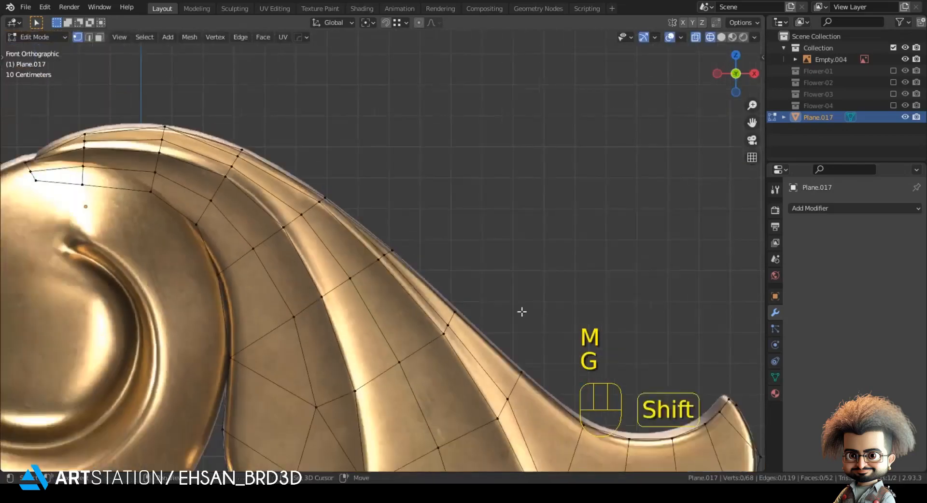
middle_click_drag(521, 312, 410, 166, "shift")
scroll(410, 169, "up", 1)
left_click(400, 252)
key("g")
left_click(413, 251)
Step: Merge the cut's lower vertices at the notch between the middle and outer lobes and fit the notch vertex to the outline
left_click(457, 389)
key("m")
left_click(465, 408)
key("g")
left_click(469, 251)
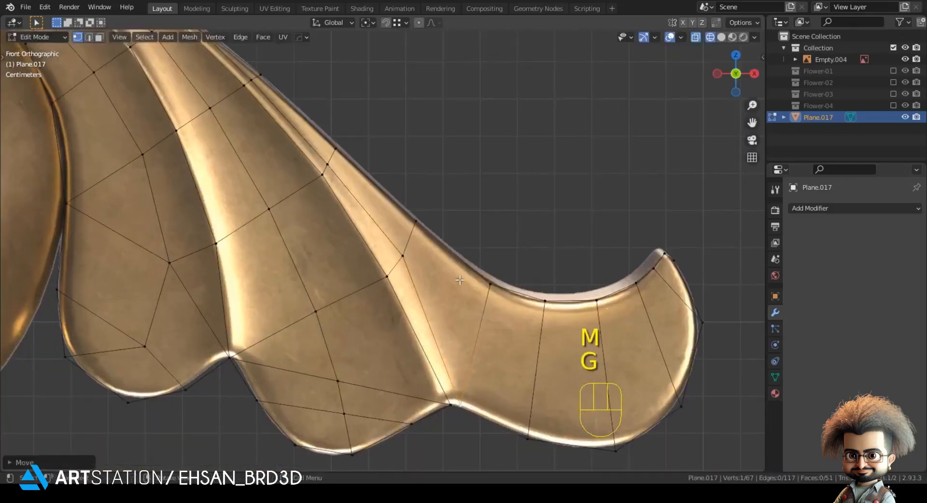
left_click(454, 406)
key("g")
left_click(449, 402, "shift")
Step: Select the edge paths along both creases and move them along the Y axis to give the leaf depth in solid shading
scroll(377, 273, "down", 3)
middle_click_drag(374, 274, 401, 290, "shift")
key("2")
scroll(377, 251, "up", 2)
left_click(367, 237, "ctrl")
left_click(304, 215, "ctrl")
left_click(323, 205, "shift")
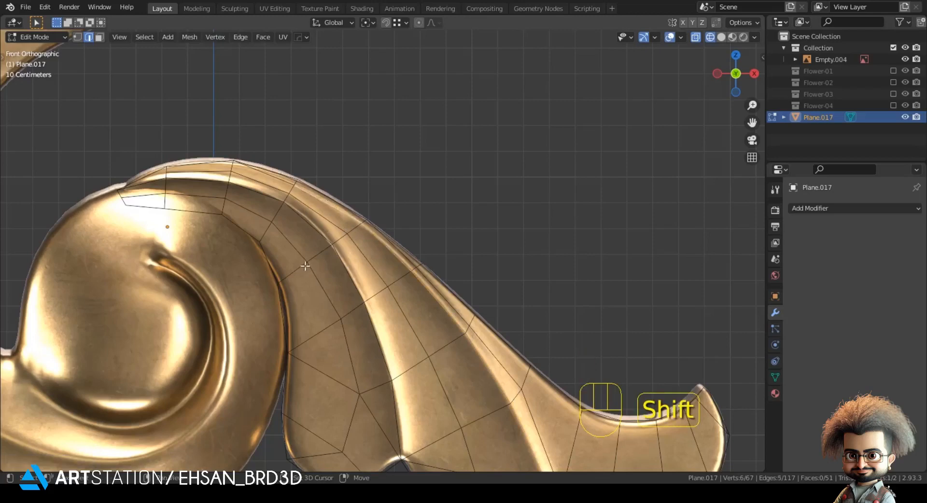
middle_click_drag(260, 201, 271, 179, "shift")
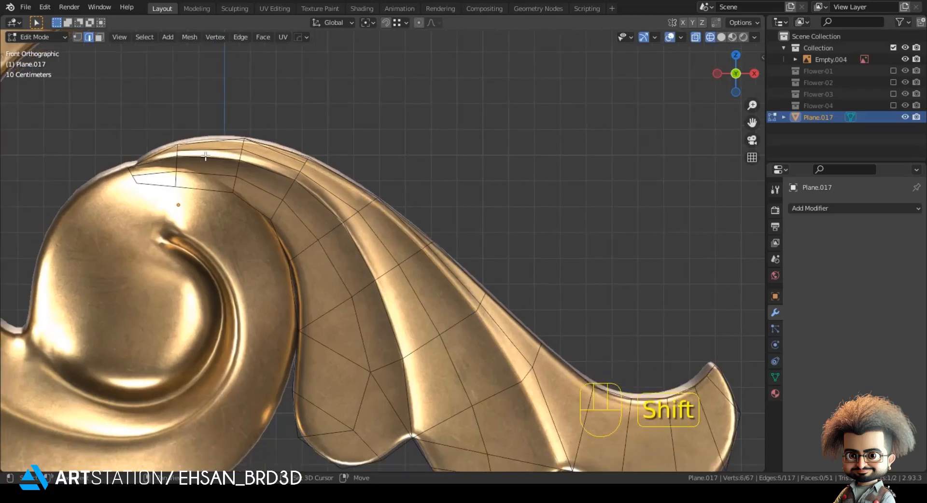
key("z")
left_click(352, 384)
middle_click_drag(360, 381, 372, 361)
key("g")
key("y")
left_click(371, 360)
key("Tab")
Step: Add a level 2 subdivision surface to the leaf and shade it smooth
middle_click_drag(456, 345, 448, 282)
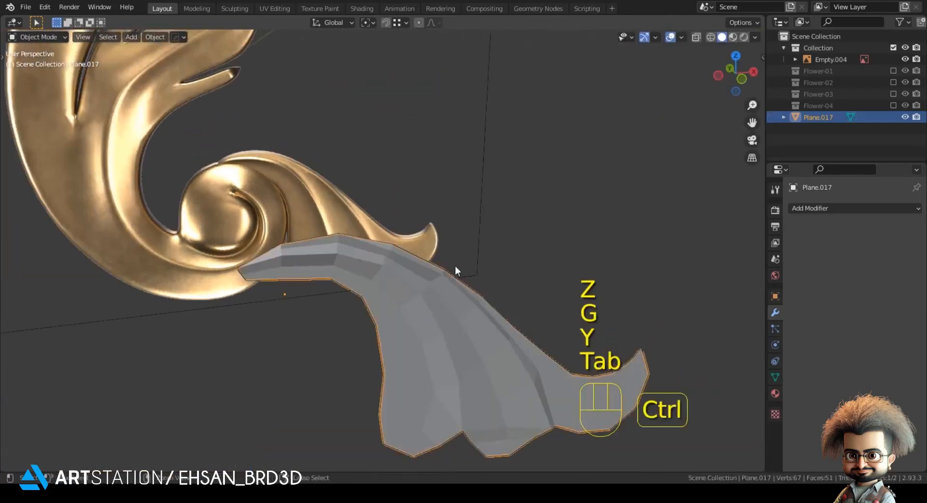
key("ctrl+2")
right_click(501, 188)
left_click(500, 189)
middle_click_drag(461, 224, 410, 140, "shift")
Step: Try to bevel the selected crease edges on the subdivided leaf
key("Tab")
middle_click_drag(411, 140, 425, 116)
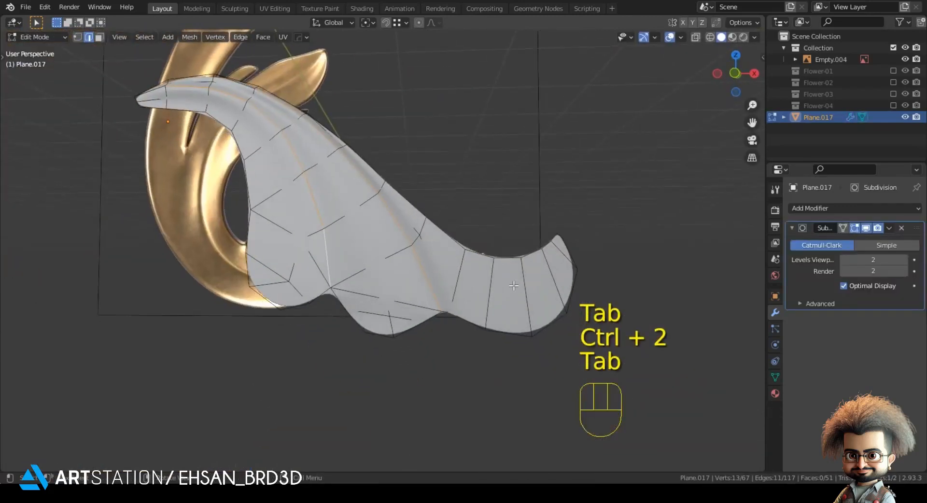
scroll(531, 270, "up", 1)
key("ctrl+b")
left_click(561, 290)
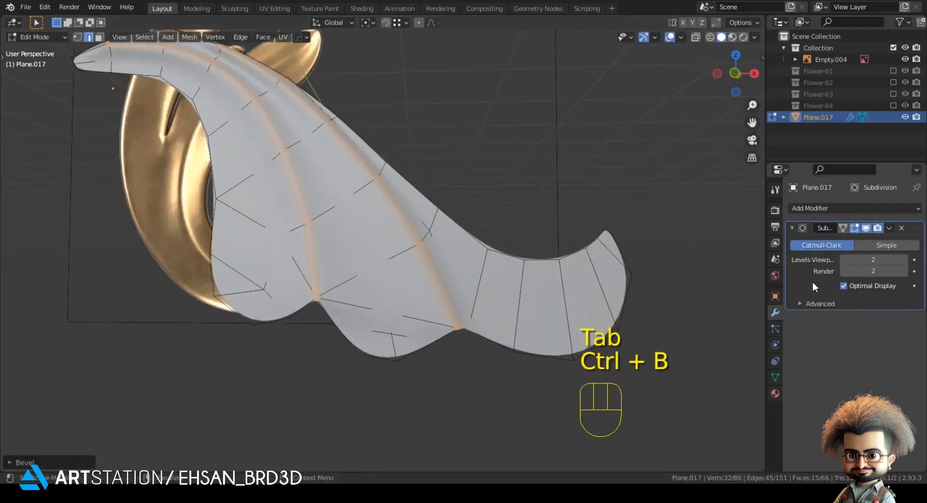
key("ctrl+z")
key("ctrl+z")
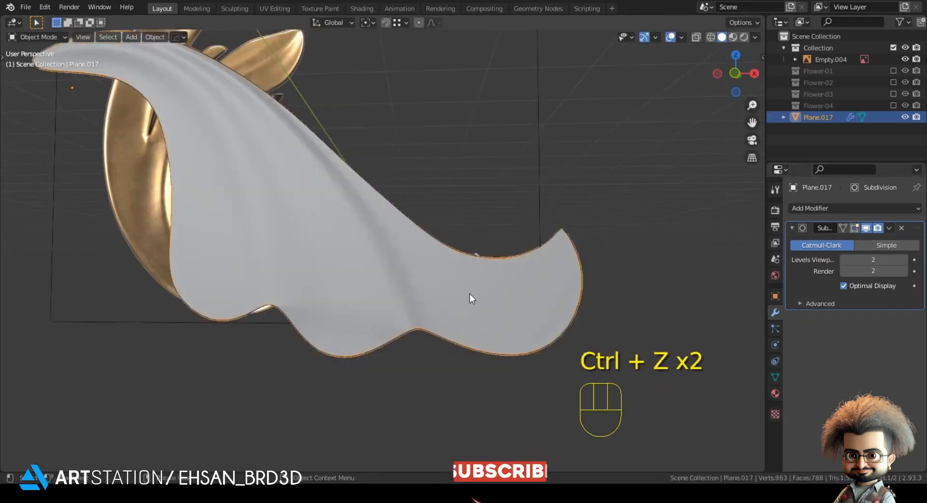
Step: Bevel the edge paths of both creases into narrow strips
scroll(468, 296, "up", 1)
key("Tab")
key("ctrl+b")
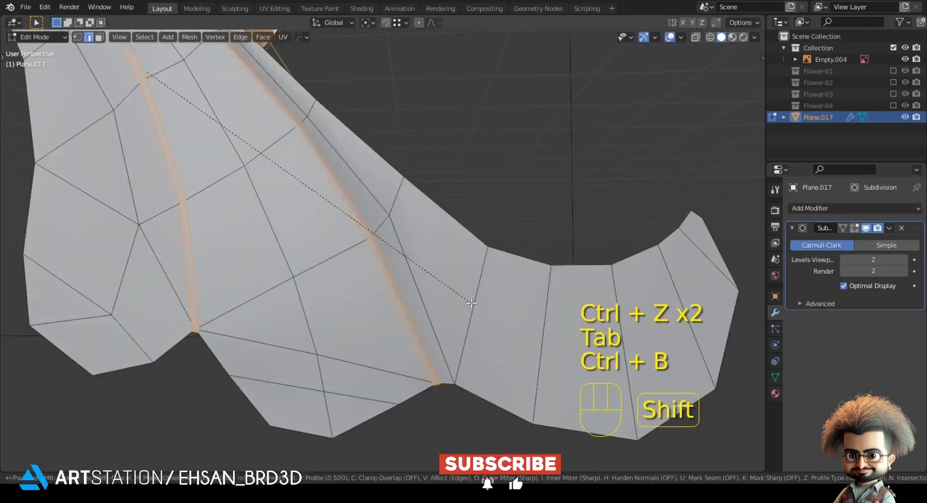
left_click(432, 394)
Step: Merge at center the two close bevel vertices at the notch between the middle and outer lobes
key("1")
left_click(433, 386, "shift")
key("m")
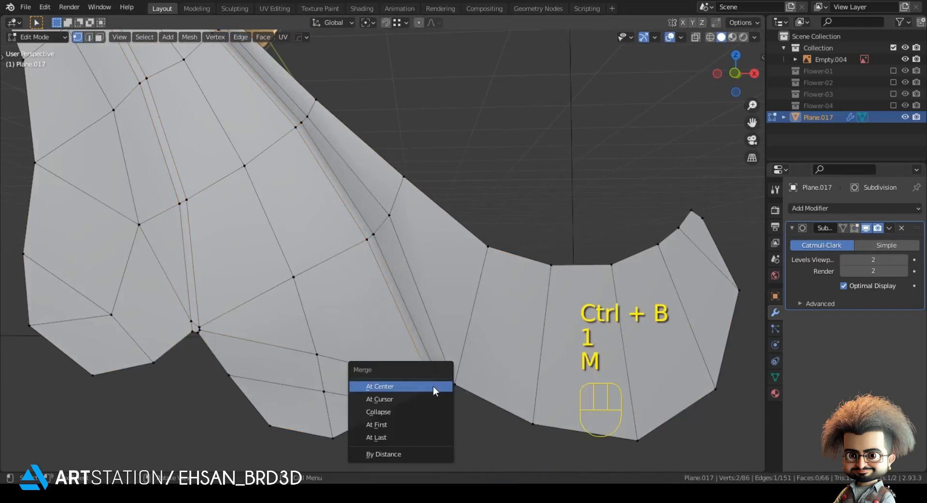
left_click(433, 386)
key("Tab")
scroll(378, 345, "down", 3)
Step: Merge the close bevel vertices on both sides of the notch between the inner and middle lobes
key("Tab")
scroll(487, 354, "up", 6)
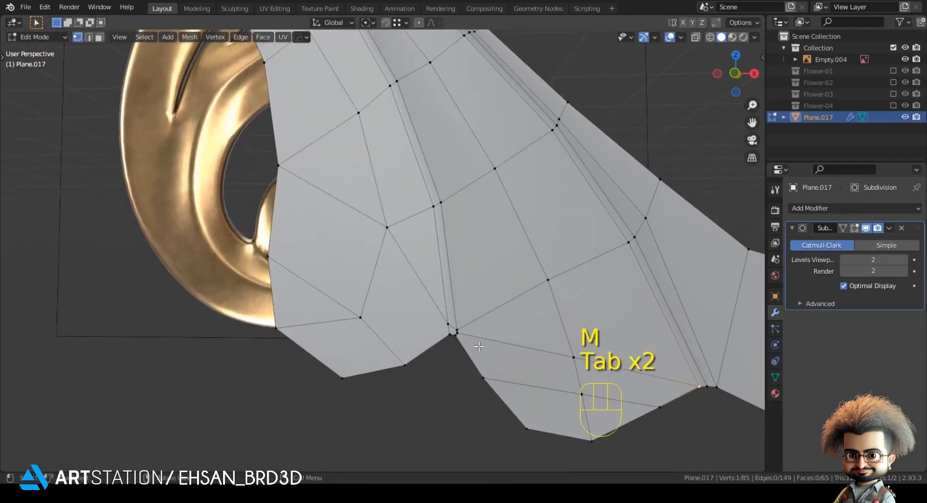
key("m")
left_click(487, 356)
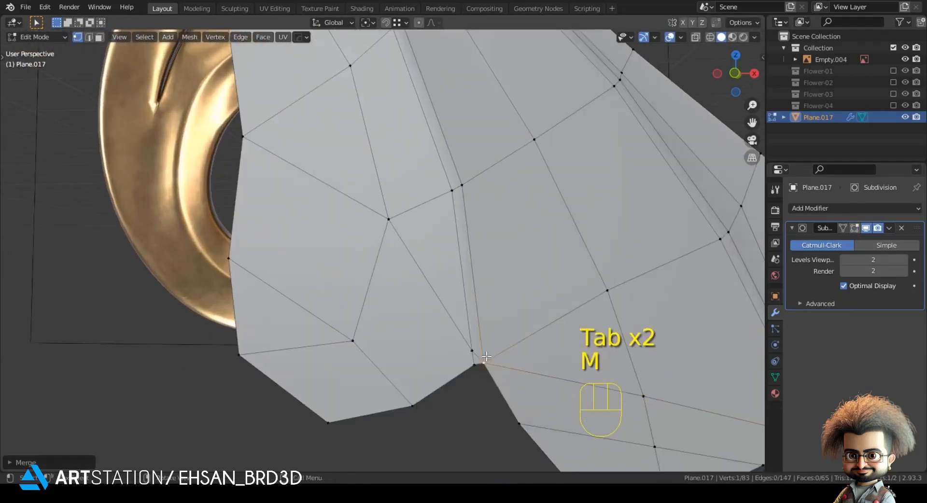
key("m")
left_click(471, 375)
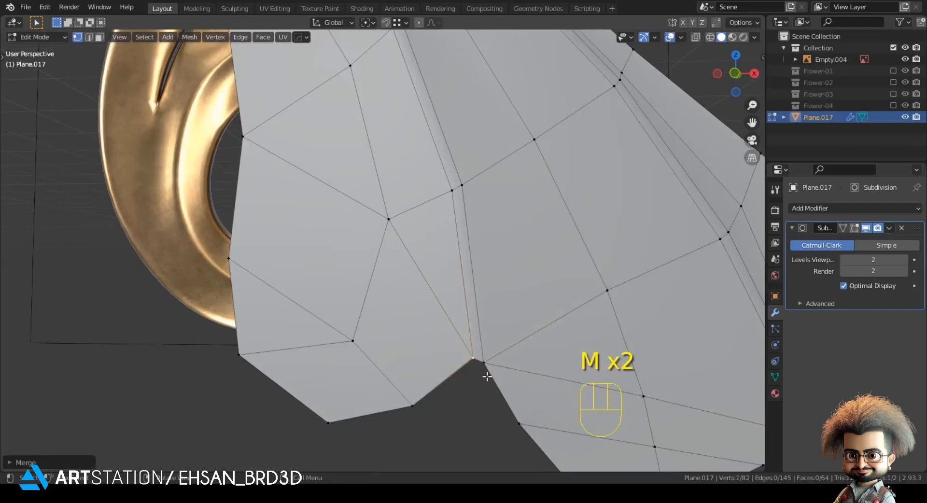
key("KP_1")
middle_click_drag(460, 360, 385, 267, "shift")
key("Tab")
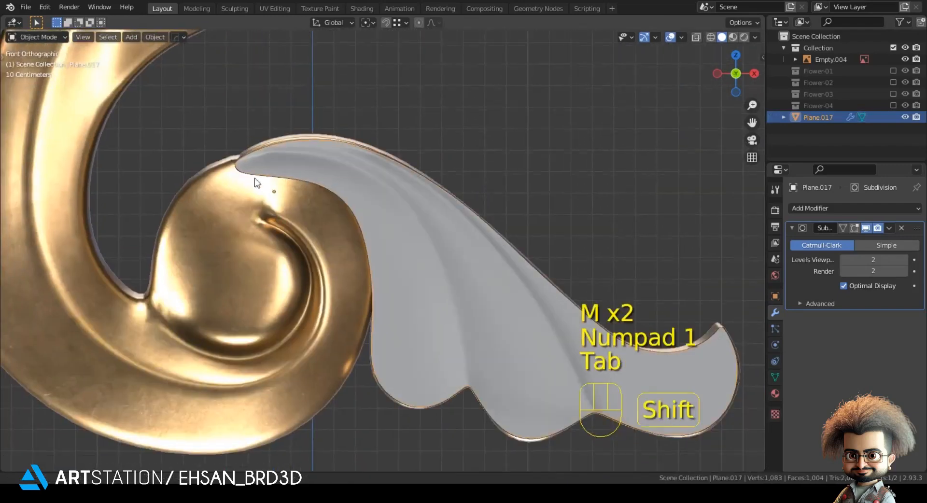
key("Tab")
scroll(438, 238, "up", 3)
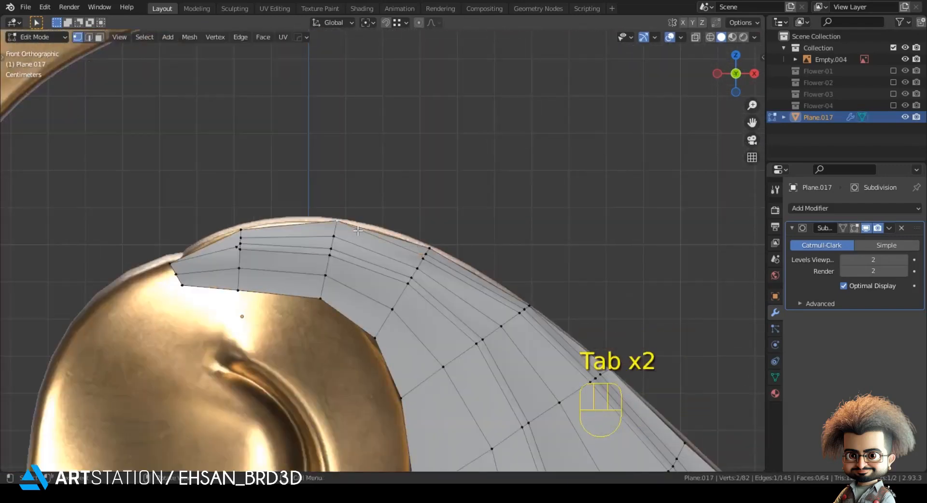
Step: Try to merge two neighboring vertices of the outer crease's bevel near the leaf's upper edge
key("m")
left_click(358, 231)
key("ctrl+z")
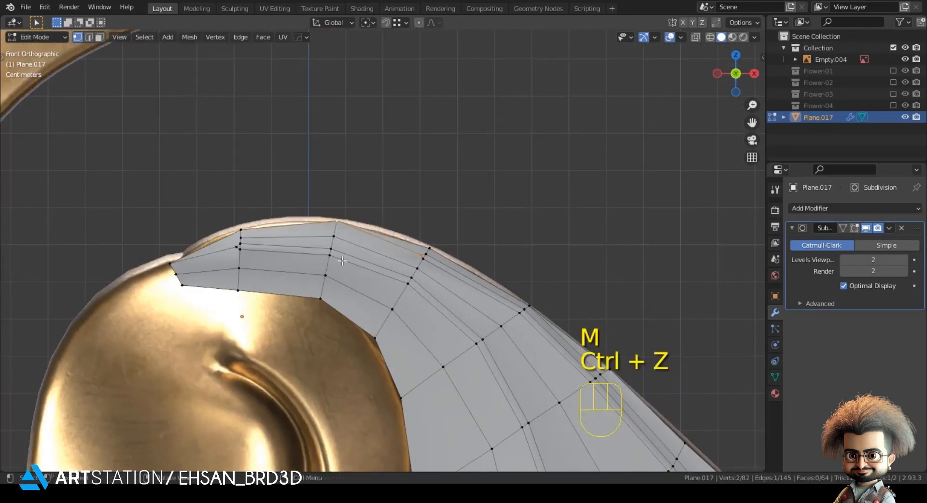
Step: Merge the doubled crease bevel vertices at the leaf's upper end
key("m")
left_click(309, 303)
key("m")
left_click(222, 270)
key("g")
right_click(220, 271)
Step: Move the upper corner vertex of the leaf's tip and the adjacent top edge vertex onto the reference outline
left_click(167, 262)
key("g")
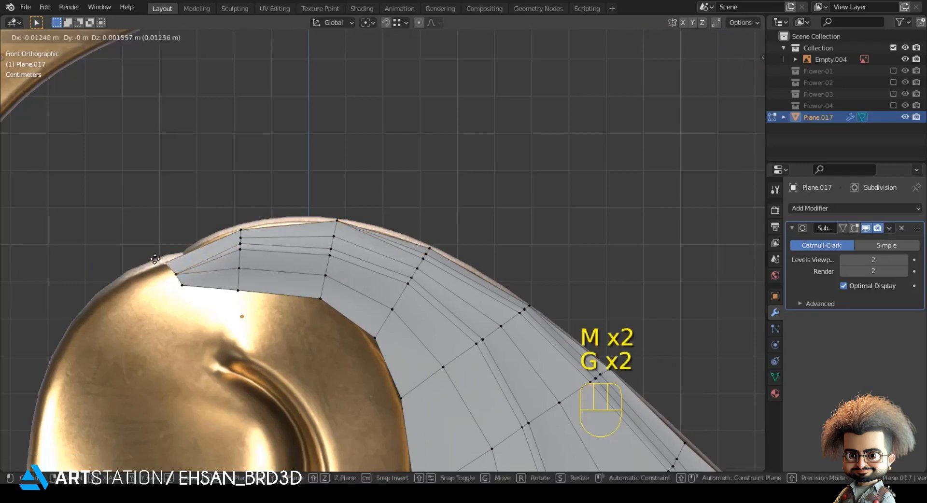
left_click(155, 259)
key("Tab")
scroll(252, 251, "down", 1)
key("Tab")
key("g")
left_click(256, 224)
key("g")
left_click(256, 218)
Step: Connect the vertex just below the top edge to the upper corner vertex of the leaf's tip
left_click(256, 239)
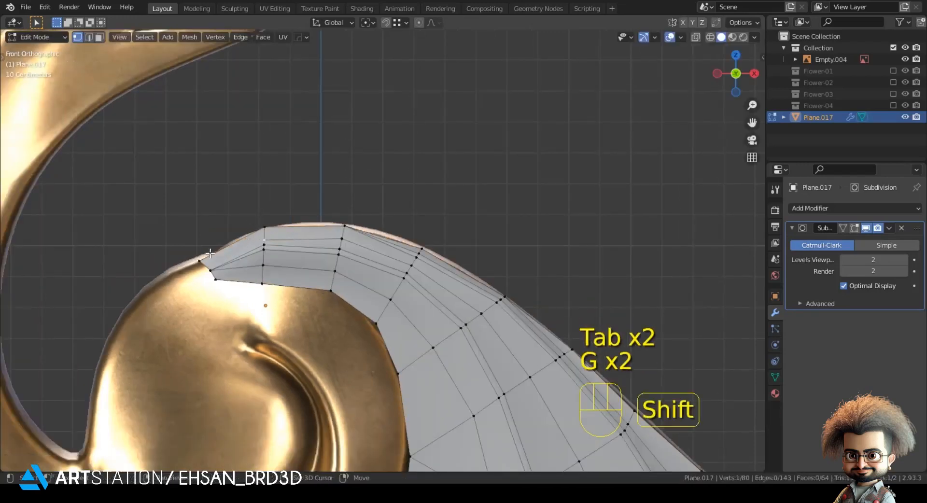
left_click(262, 237)
left_click(191, 265, "shift")
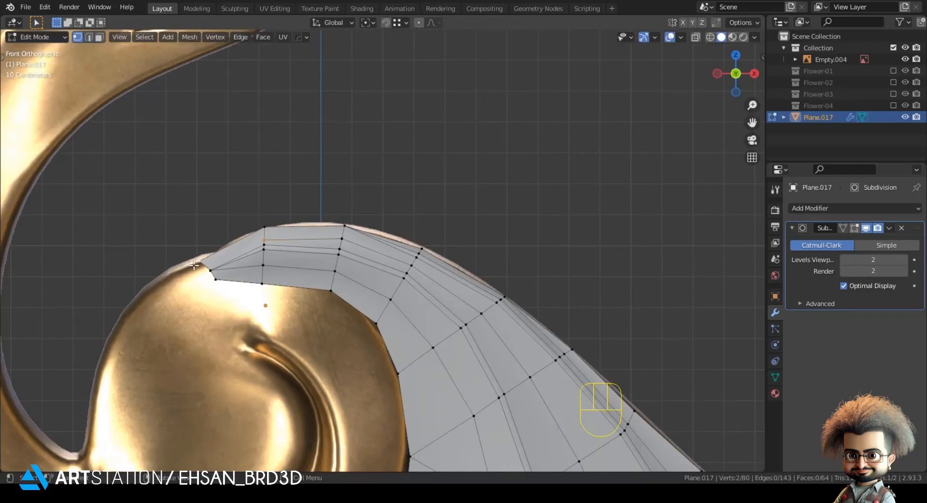
key("Tab")
Step: Show the mesh in wireframe and move the upper edge vertex out to the reference outline
scroll(333, 256, "down", 2)
key("z")
scroll(402, 227, "up", 3)
key("Tab")
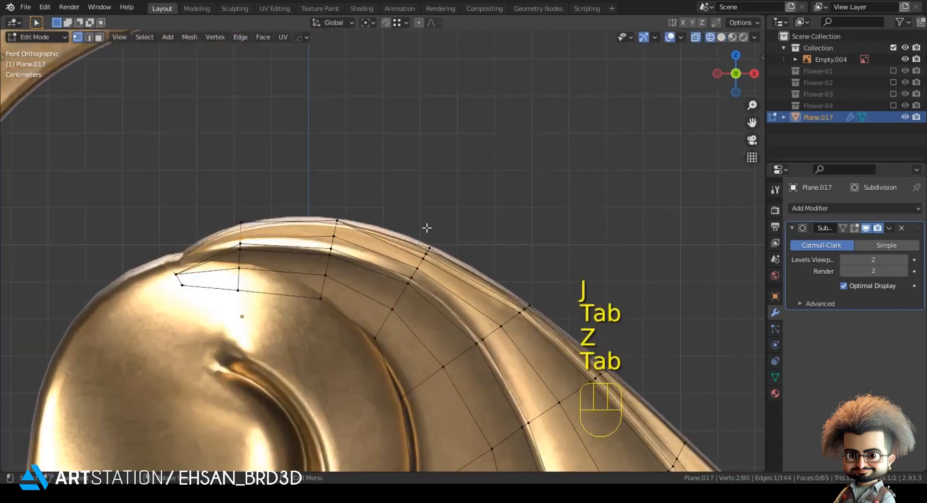
key("g")
key("Tab")
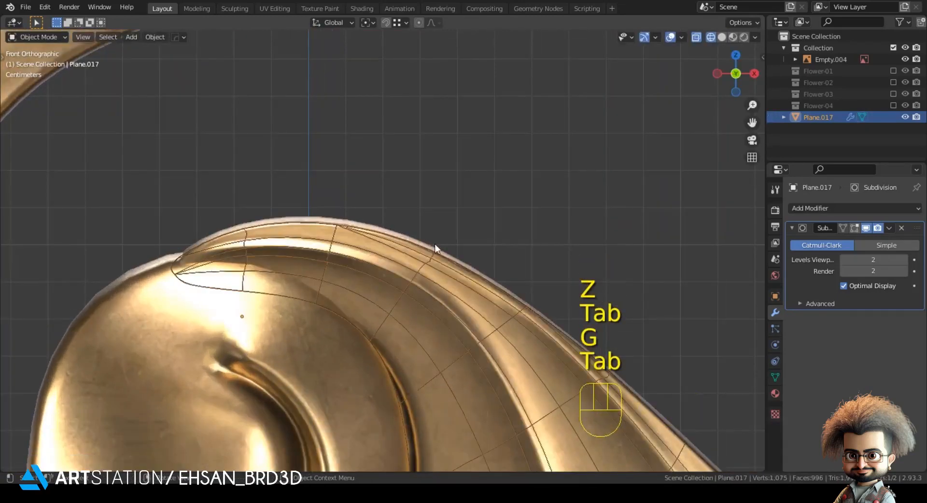
Step: Return to solid shading, deselect the leaf and review its smoothed shape against the ornament reference
scroll(435, 246, "down", 2)
key("z")
left_click(552, 271)
middle_click_drag(552, 271, 444, 105, "shift")
key("alt+a")
scroll(483, 237, "down", 2)
scroll(484, 236, "down", 1)
middle_click_drag(483, 236, 454, 225, "shift")
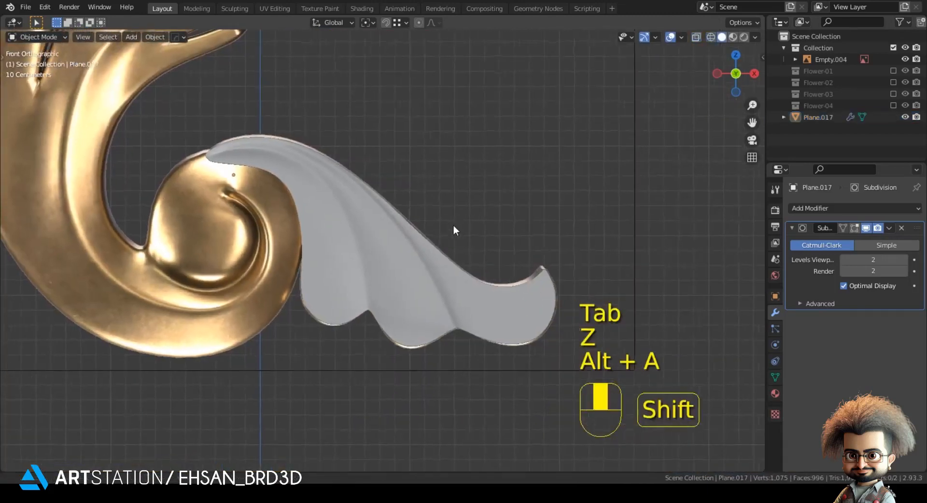
Step: Add a new plane, scale it down to a small square and rotate it 90° about the X axis
middle_click_drag(505, 247, 732, 285, "shift")
middle_click_drag(386, 162, 366, 315, "shift")
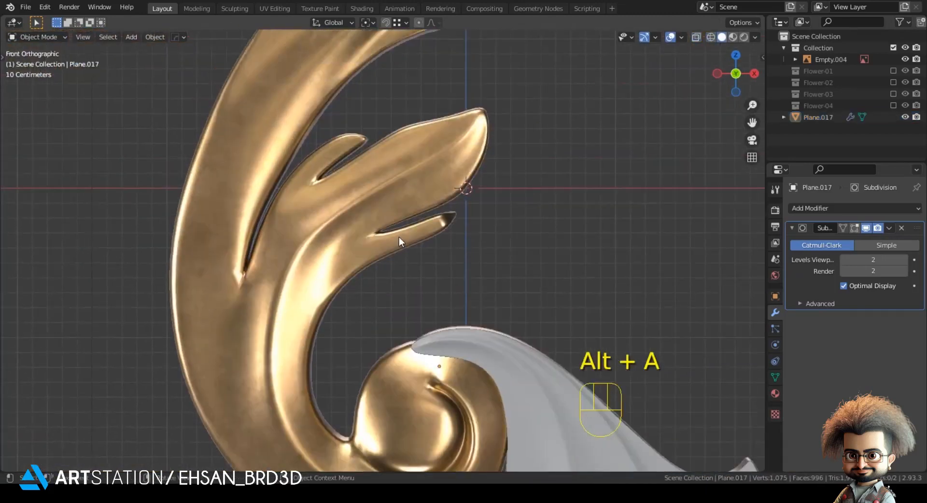
middle_click_drag(430, 249, 341, 206, "shift")
scroll(341, 206, "down", 2)
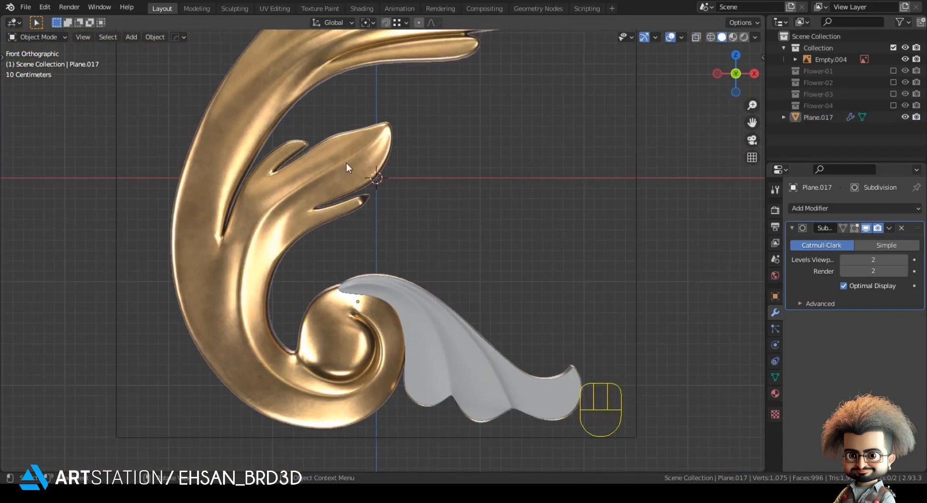
key("shift+a")
mouse_move(364, 123)
left_click(400, 122)
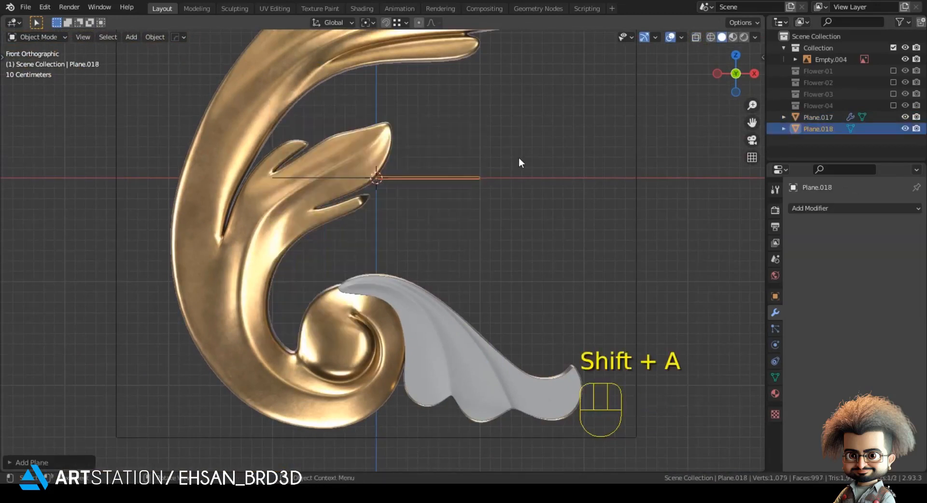
key("s")
left_click(401, 166)
type("rx90")
key("Return")
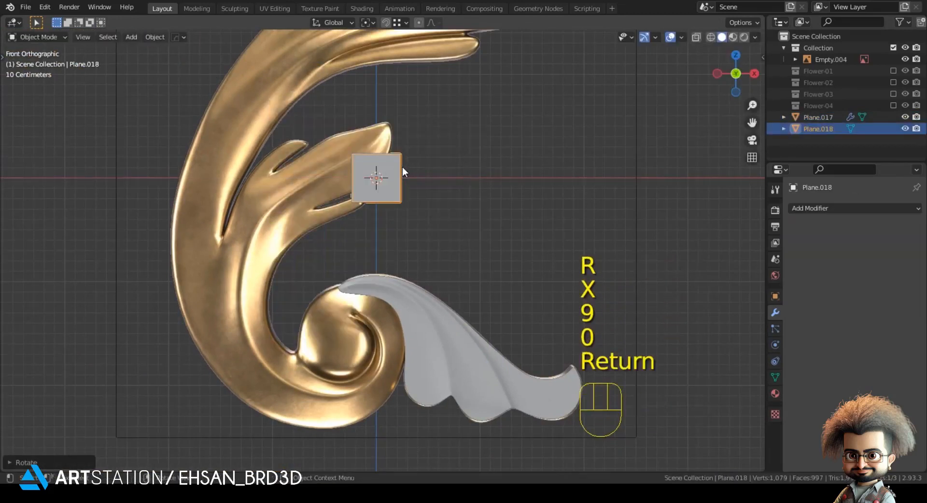
Step: Move the new plane onto the ornament's curved stem beside the spiral
middle_click_drag(401, 135, 397, 251, "shift")
scroll(397, 251, "down", 2)
middle_click_drag(436, 165, 450, 114, "shift")
key("g")
left_click(340, 285)
scroll(300, 320, "up", 3)
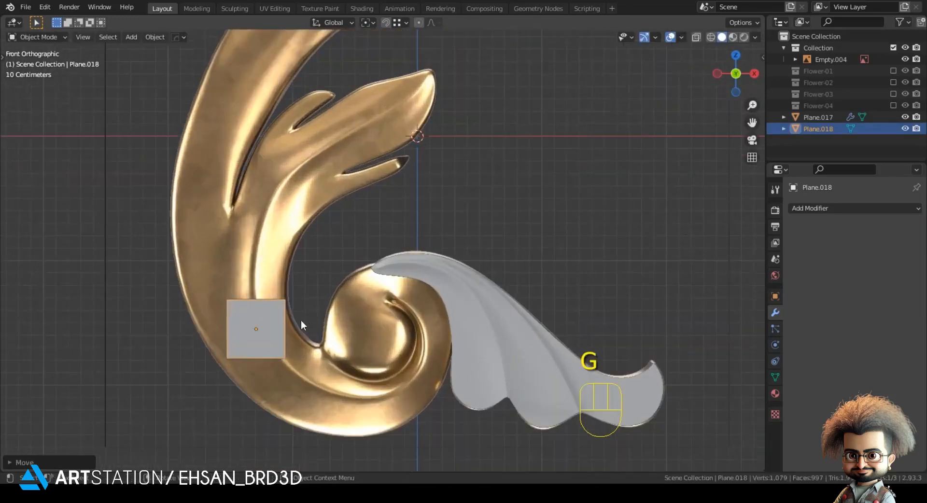
Step: Edit the plane in wireframe and fit its two inner corner vertices to the stem's inner edge
middle_click_drag(301, 320, 381, 227, "shift")
scroll(381, 227, "up", 2)
key("Tab")
key("z")
key("1")
key("g")
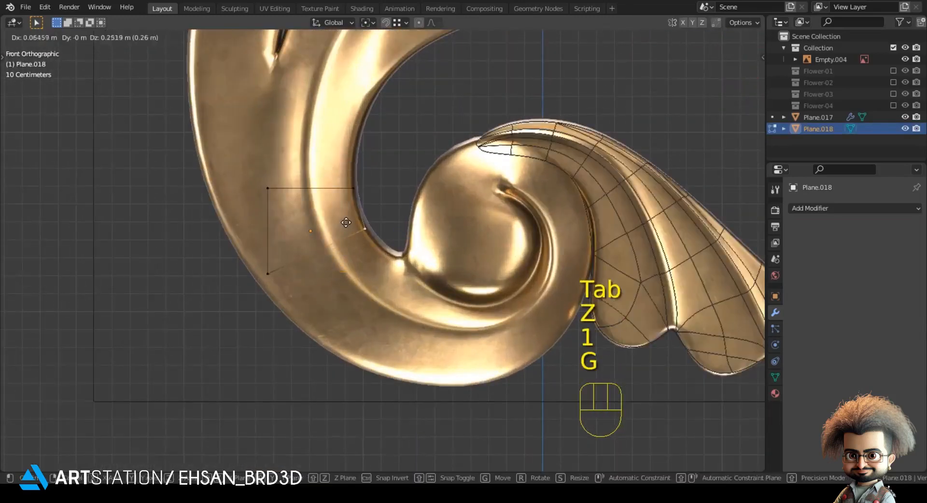
left_click(344, 228)
left_click(351, 186)
key("g")
left_click(349, 189, "shift")
Step: Move the plane's two outer corner vertices onto the stem's outer edge
left_click(265, 197)
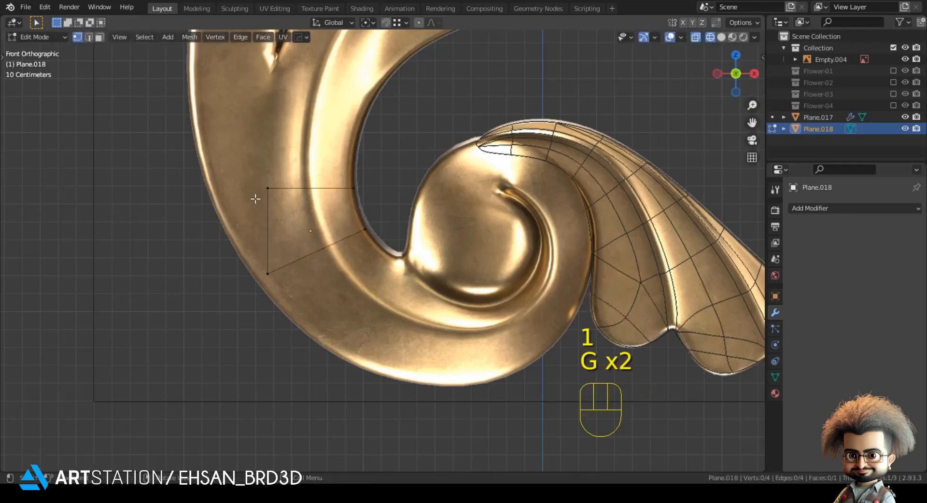
key("g")
left_click(211, 245)
left_click(268, 273)
key("g")
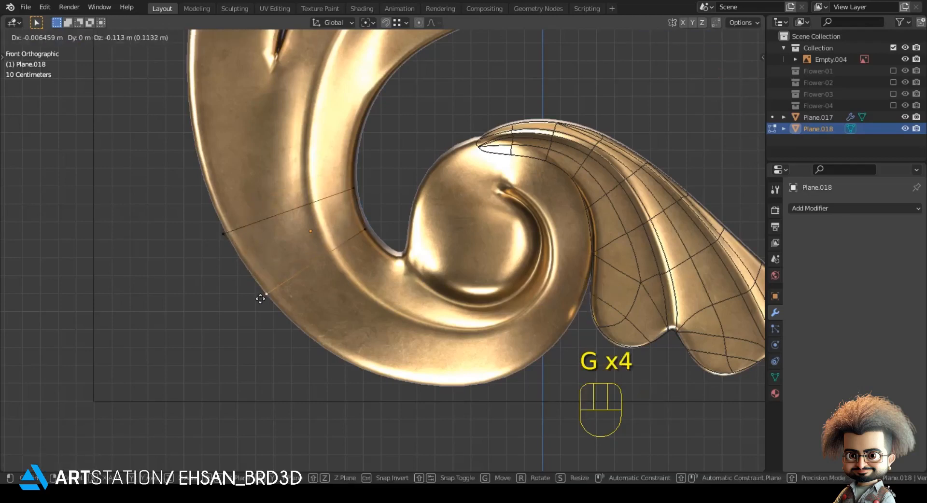
left_click(264, 300, "shift")
Step: Extrude the plane's lower edge along the curved stem toward the spiral and fit its outer vertex to the outer edge
middle_click_drag(353, 248, 314, 190, "shift")
key("e")
left_click(351, 228)
left_click(265, 269)
key("g")
left_click(380, 311, "shift")
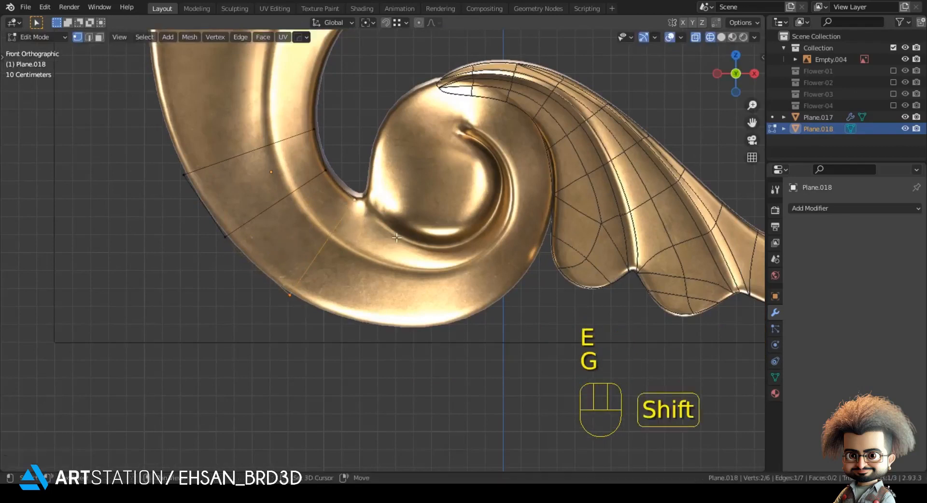
Step: Move the strip's inner end vertex into the notch where the curved stem meets the spiral ball
middle_click_drag(397, 238, 394, 234, "shift")
left_click(362, 211)
key("g")
left_click(371, 208, "shift")
Step: Extrude the strip's end edge from the notch along the spiral's underside and fit its outer vertex to the outline
left_click(309, 283, "shift")
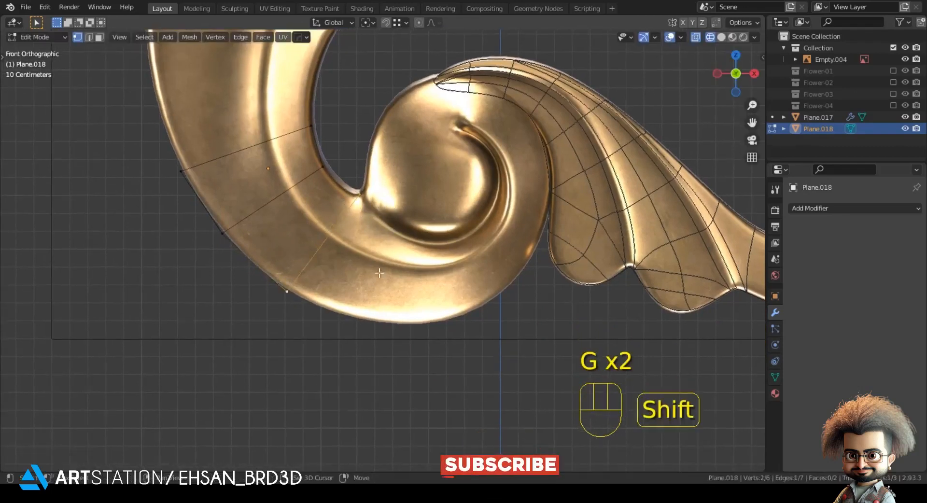
middle_click_drag(383, 274, 339, 265, "shift")
key("e")
left_click(342, 314)
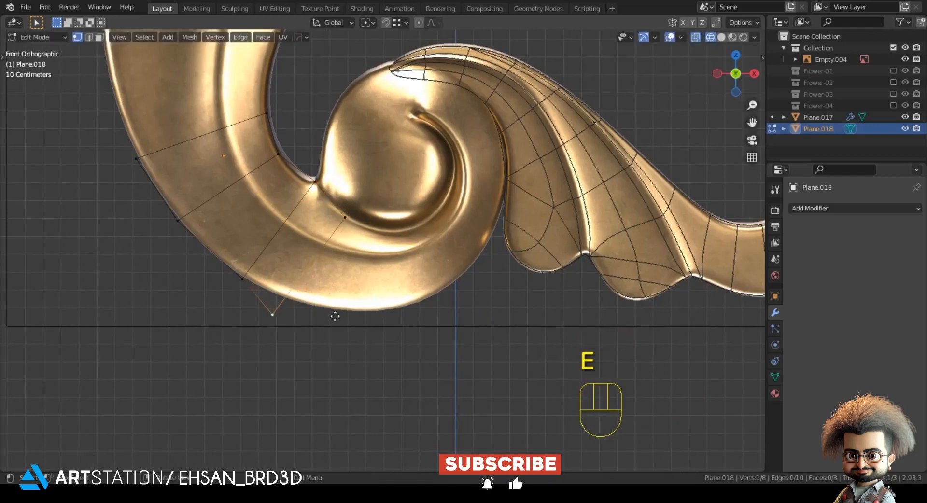
key("g")
left_click(337, 334, "shift")
Step: Extrude the end edge to the lowest part of the spiral's curve and place its outer vertex on the outer edge
left_click(346, 219, "shift")
middle_click_drag(417, 249, 350, 249, "shift")
key("e")
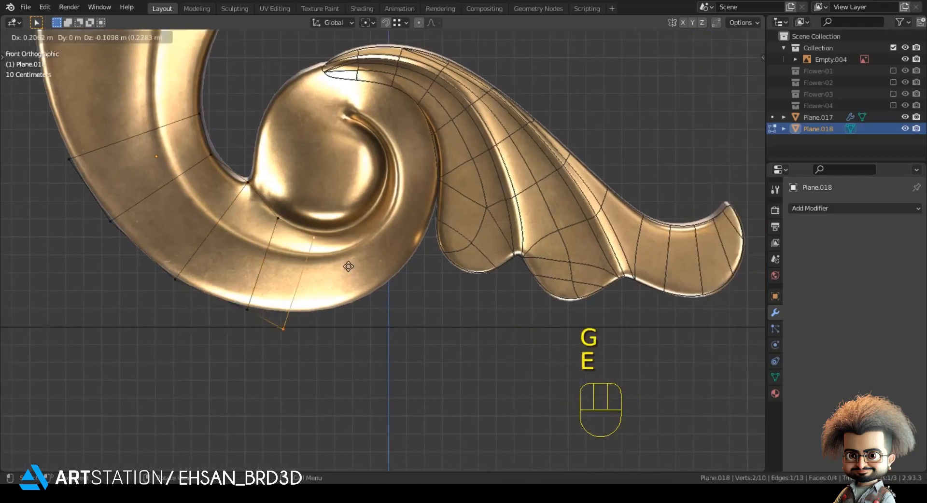
left_click(361, 261)
left_click(292, 319)
key("g")
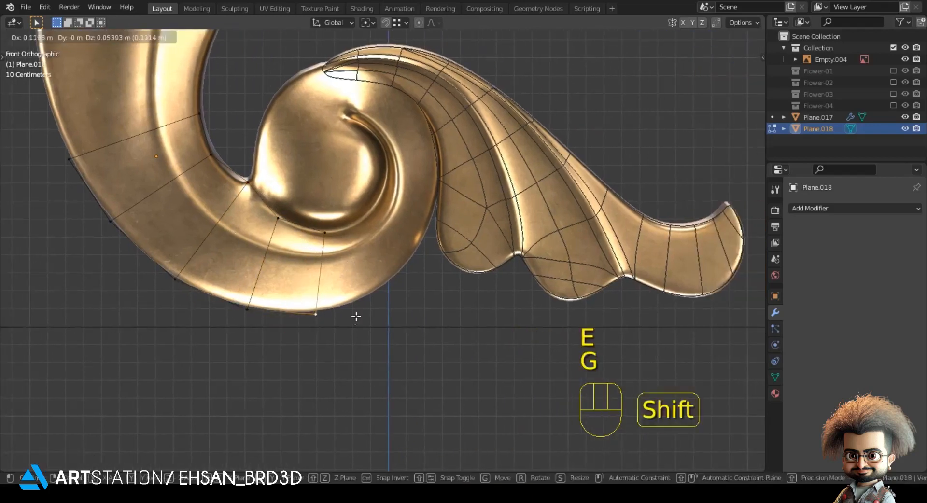
left_click(357, 317, "shift")
Step: Extrude another section past the bottom of the spiral and fit its outer vertex to the lower-right outline
left_click(336, 242, "shift")
key("e")
left_click(397, 269)
left_click(335, 321)
left_click(355, 316)
key("g")
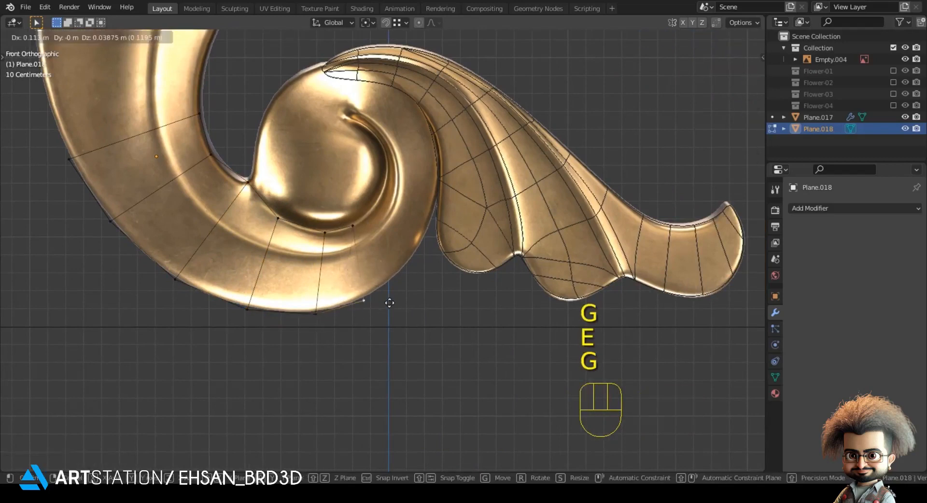
left_click(403, 294)
Step: Shift the two preceding inner vertices along the ball's lower edge to follow its groove
key("g")
left_click(309, 231, "shift")
left_click(271, 217)
key("g")
left_click(265, 210, "shift")
Step: Extrude the end edge twice up the spiral's right side, fitting the new edges between the groove and the leaf
left_click(353, 225)
left_click(393, 285, "shift")
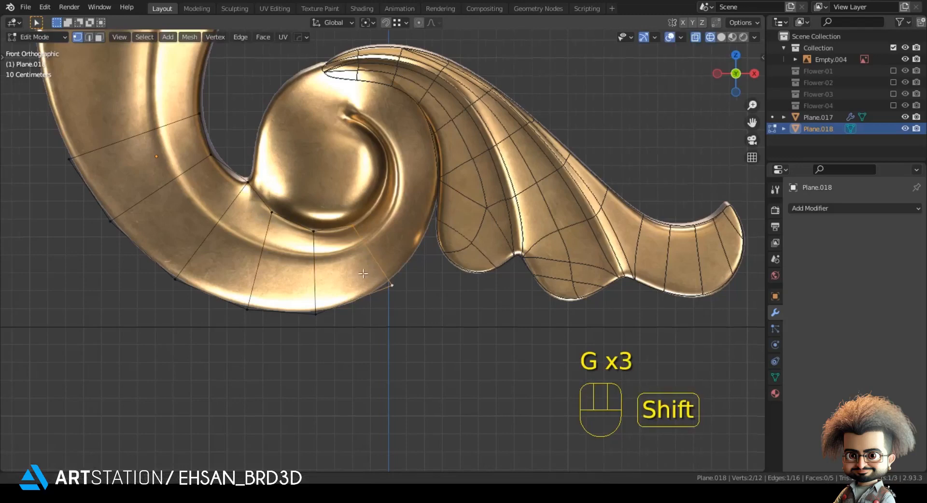
middle_click_drag(391, 283, 330, 316, "shift")
scroll(331, 316, "up", 1)
key("e")
left_click(354, 300)
left_click(353, 299)
middle_click_drag(335, 218, 333, 277, "shift")
key("g")
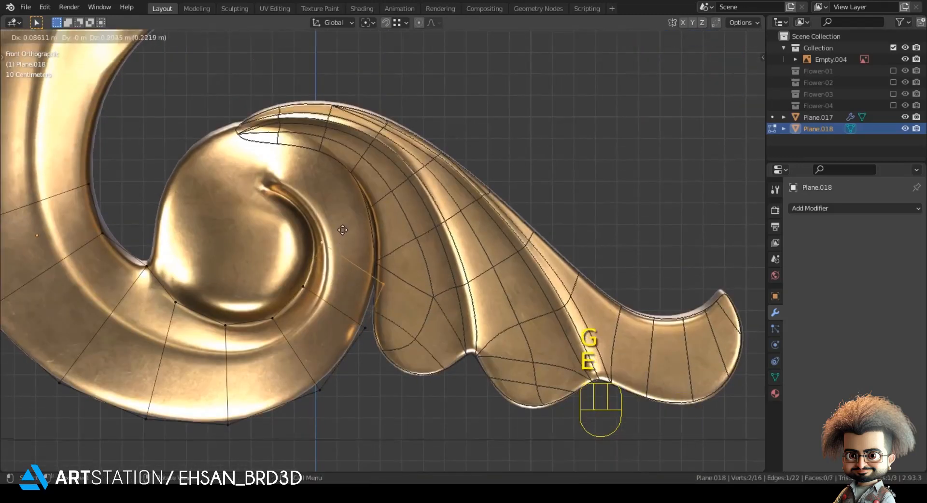
left_click(343, 231)
left_click(302, 235, "shift")
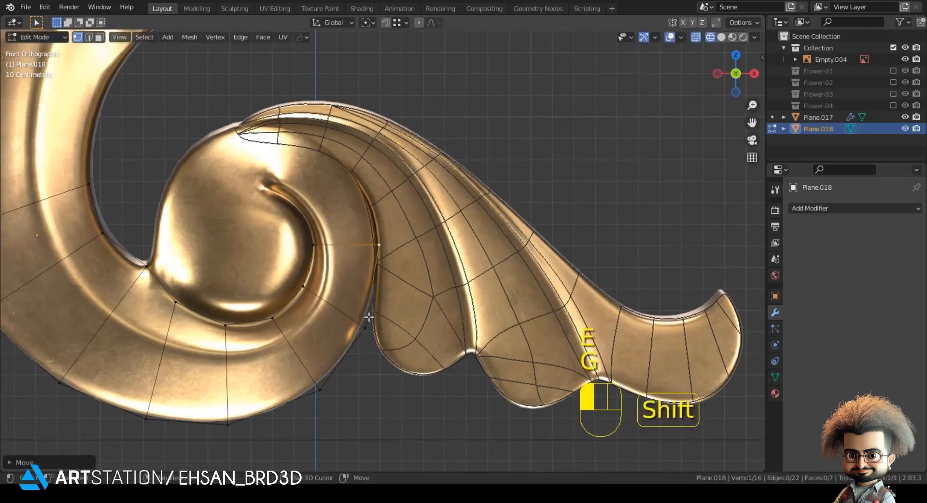
Step: Extrude the end edge up along the inner groove and fit its outer vertex to the boundary with the leaf
scroll(302, 236, "up", 3)
key("e")
left_click(319, 235)
left_click(365, 241)
key("g")
left_click(355, 170)
Step: Extrude the next section to the groove's inner end and place its outer vertex beneath the leaf's upper part
left_click(261, 238, "shift")
middle_click_drag(341, 271, 421, 313, "shift")
key("e")
left_click(294, 227)
left_click(398, 202)
key("g")
left_click(335, 87, "shift")
Step: Refine the positions of the last two outer vertices along the leaf boundary
left_click(438, 216)
key("g")
left_click(440, 209)
left_click(363, 146)
key("g")
left_click(360, 142)
Step: Extrude the end edge over the ball's top and fit its new vertices to the leaf tip and the ball's upper outline
left_click(306, 258, "shift")
middle_click_drag(337, 243, 399, 266, "shift")
key("e")
left_click(260, 270)
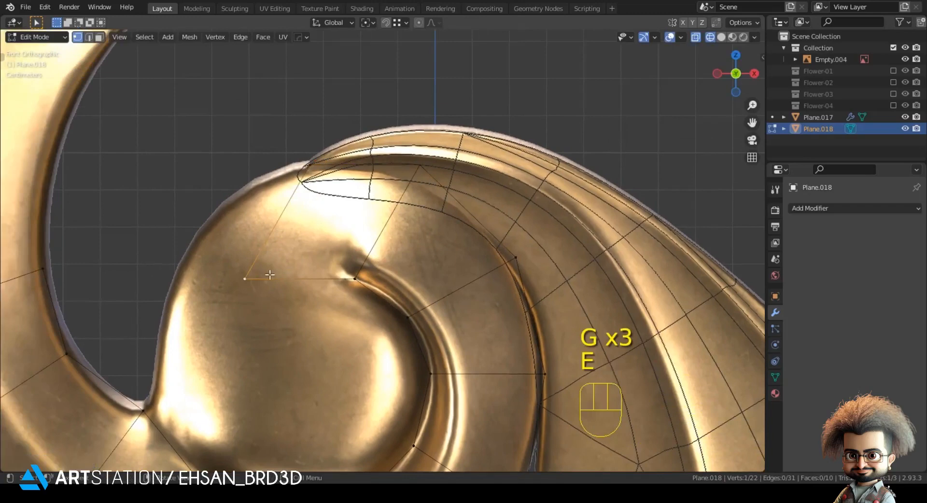
key("g")
left_click(328, 158)
left_click(313, 165)
key("g")
left_click(311, 153)
key("g")
left_click(292, 185)
key("g")
left_click(216, 197)
Step: Extrude the edge at the groove's inner end down across the ball and fit it to the ball's left outline
left_click(358, 275, "shift")
middle_click_drag(364, 229, 408, 145, "shift")
key("e")
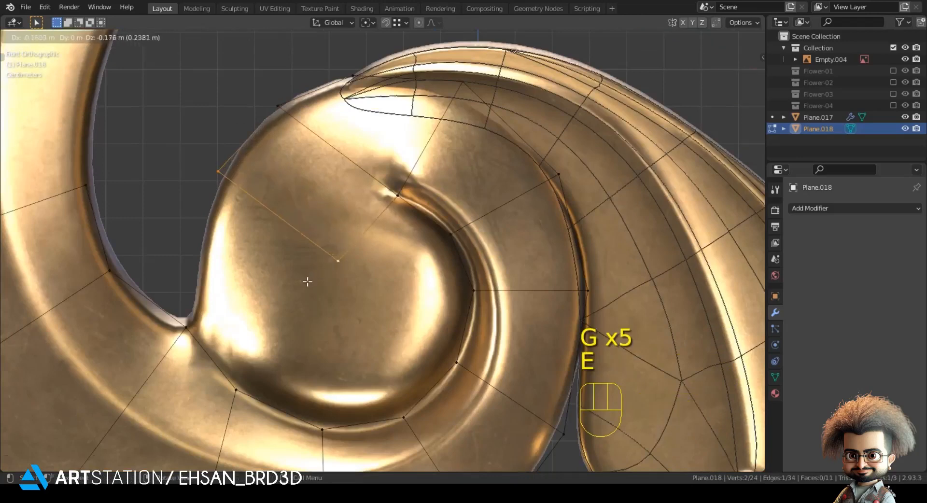
left_click(306, 281)
key("g")
left_click(315, 273)
Step: Extrude the ball's edge further down and fill the face between it and the two vertices beside the notch
middle_click_drag(315, 273, 341, 159, "shift")
key("e")
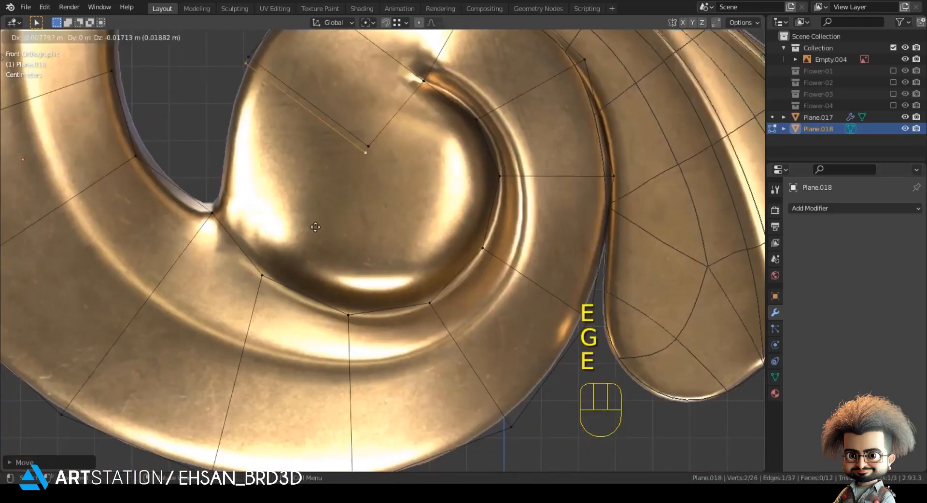
left_click(303, 265)
left_click(218, 227, "shift")
left_click(261, 264, "shift")
key("f")
Step: Reposition the two interior vertices of the ball to even out the faces
left_click(341, 235)
key("g")
key("g")
left_click(311, 223)
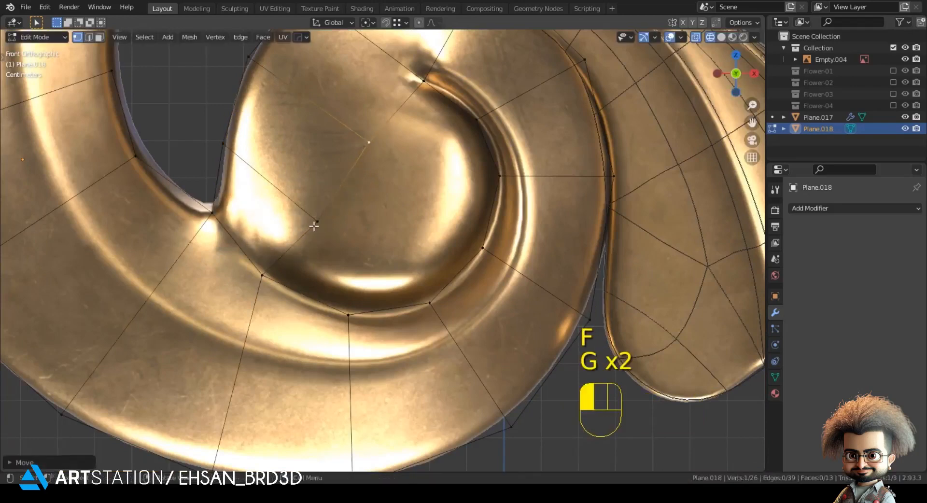
Step: Select the boundary loop of the remaining hole inside the spiral and fill it with a face
key("2")
left_click(349, 193, "alt")
key("f")
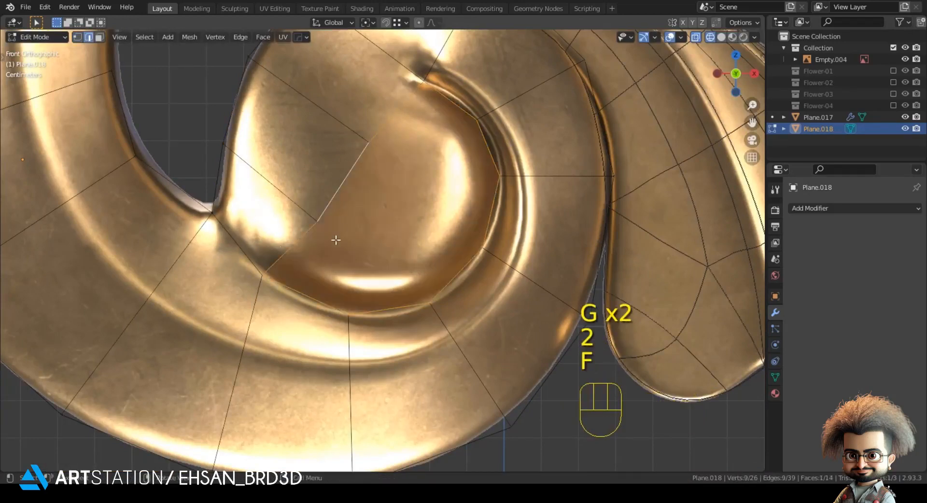
Step: Split the filled face by connecting the ball's two interior vertices to vertices along the surrounding groove
key("1")
left_click(324, 229)
middle_click_drag(425, 304, 426, 296, "shift")
key("j")
left_click(435, 292)
key("j")
left_click(333, 190, "shift")
key("j")
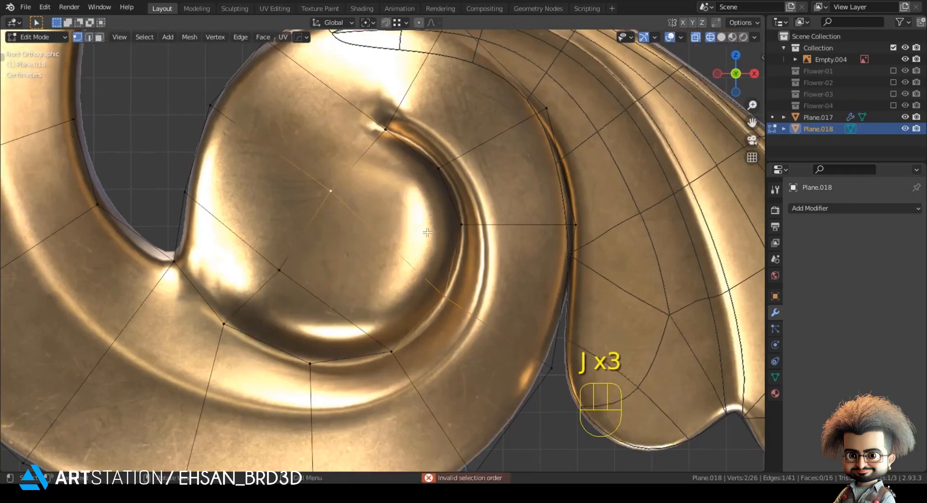
left_click(376, 177, "shift")
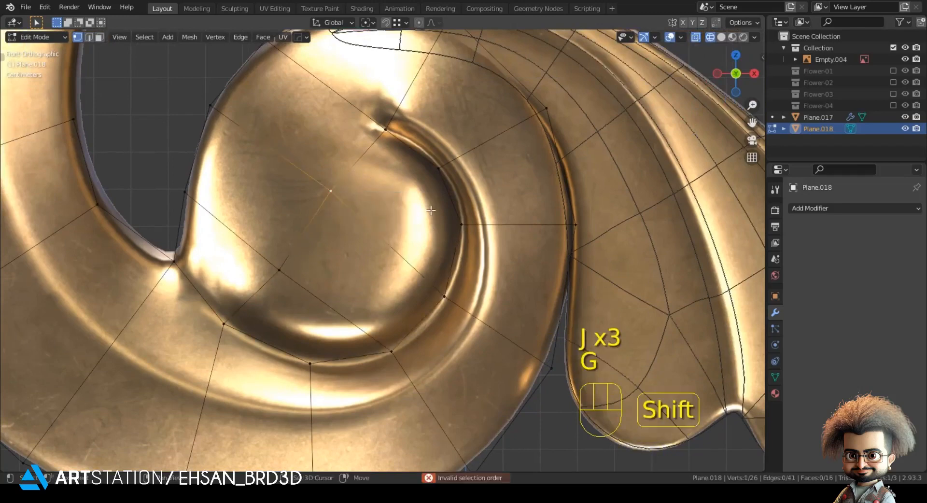
key("j")
left_click(461, 225, "shift")
key("j")
Step: Nudge the ball's upper interior vertex sideways and move the groove's end vertex onto the groove tip
left_click(320, 191)
key("g")
left_click(325, 191)
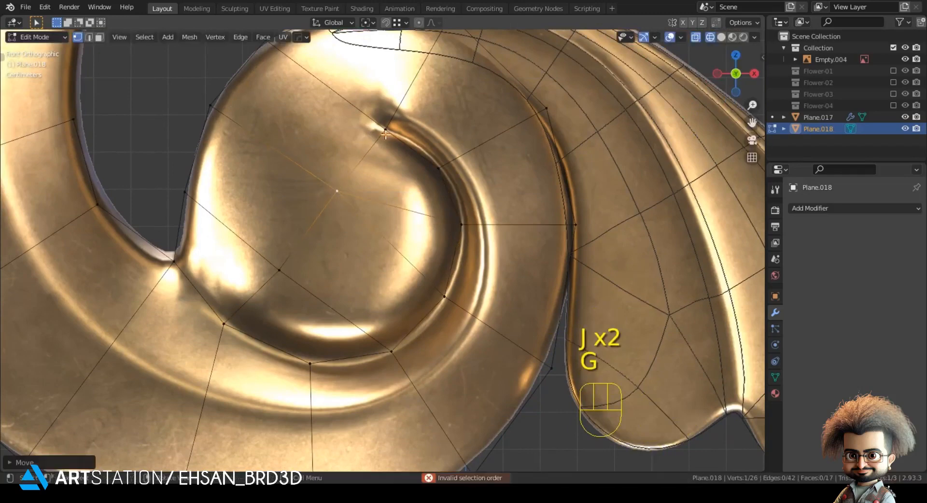
left_click(386, 135)
key("g")
left_click(376, 125, "shift")
Step: Knife-cut a line from the groove tip along the spiral's crease to the strip edge at the notch
middle_click_drag(377, 125, 316, 160, "shift")
scroll(318, 145, "up", 1)
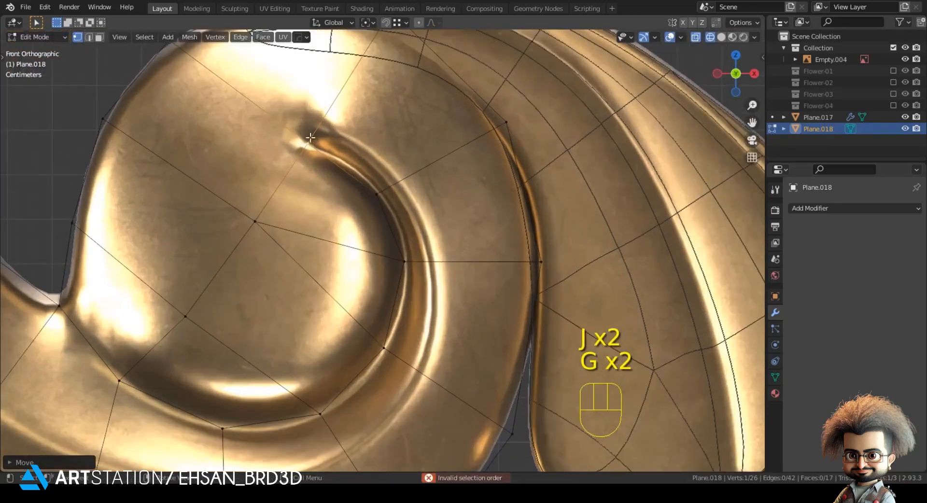
key("k")
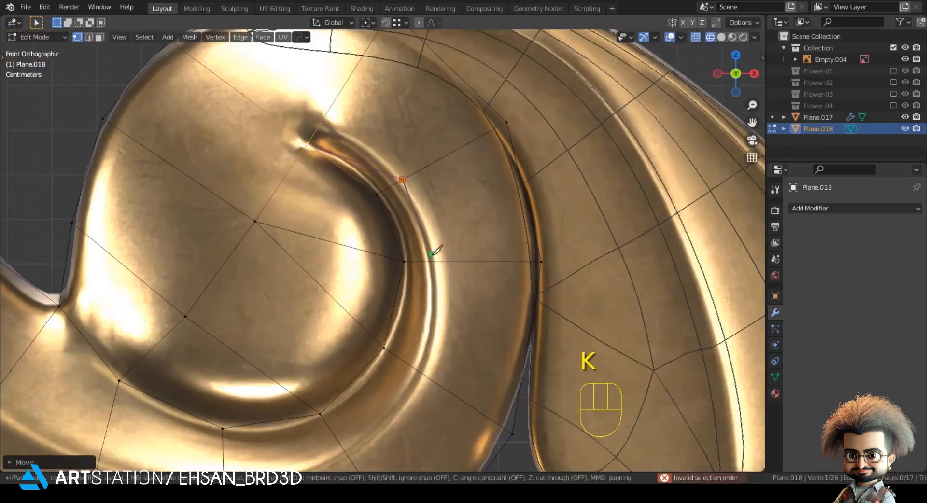
left_click(438, 262)
left_click(423, 373)
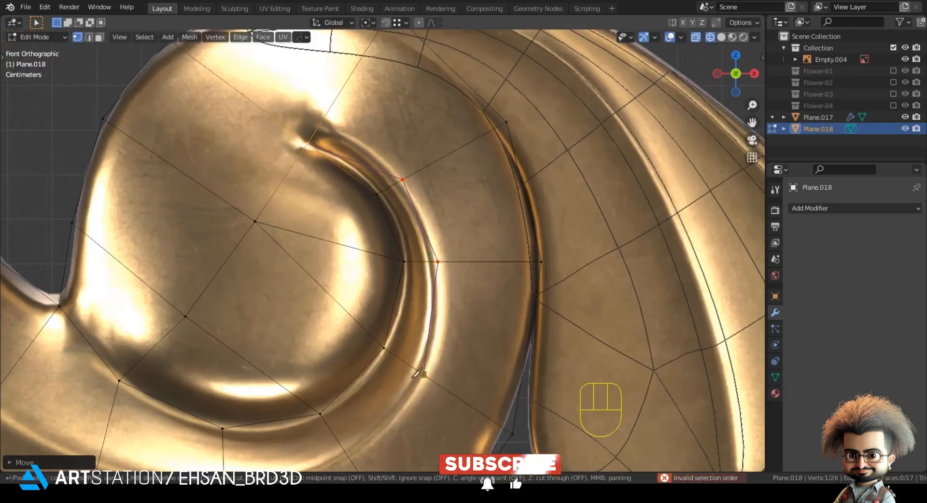
scroll(381, 382, "down", 2)
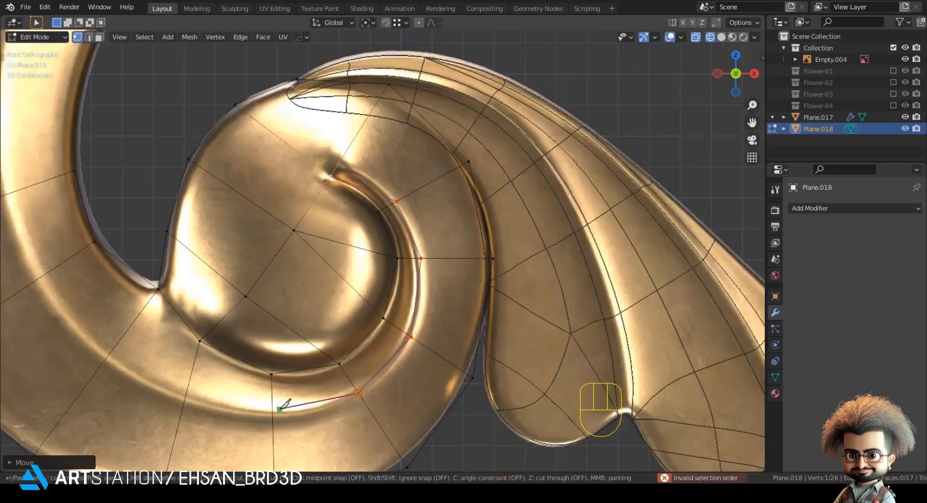
left_click(108, 358)
key("Return")
Step: Extrude the strip's other end edge up the curved stem and fit its outer vertex to the stem's outline
scroll(183, 269, "down", 4)
left_click(213, 212)
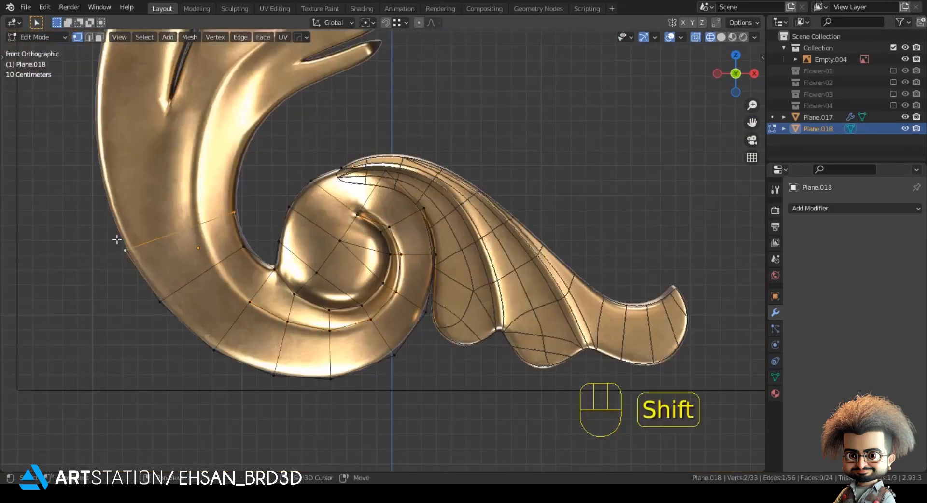
middle_click_drag(114, 246, 128, 353, "shift")
key("e")
left_click(128, 322)
key("g")
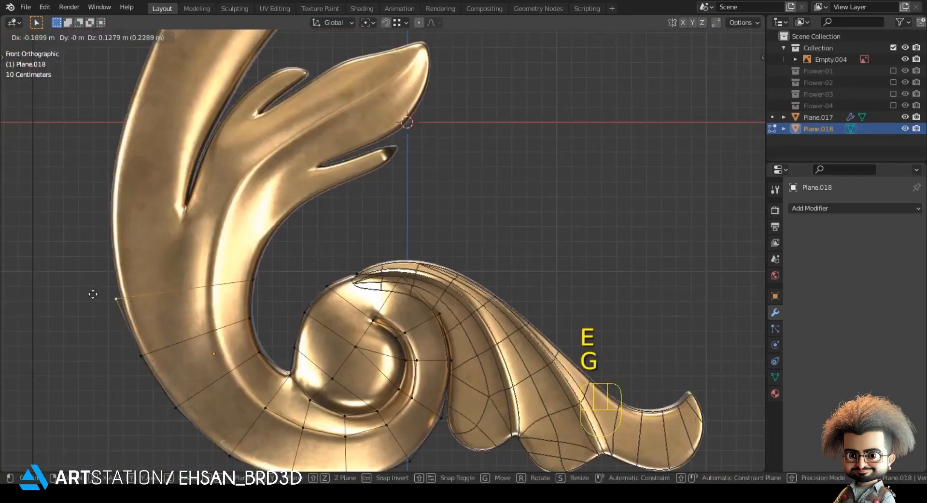
left_click(166, 281)
Step: Extrude the upper end edge to the fork between the stem and the side leaf, fitting its outer vertex to the outline
middle_click_drag(252, 285, 269, 319, "shift")
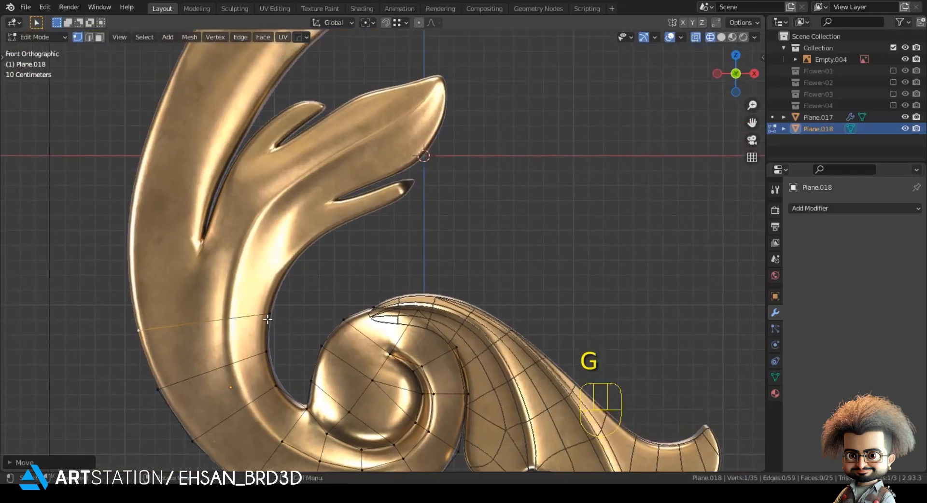
left_click(267, 319, "shift")
key("e")
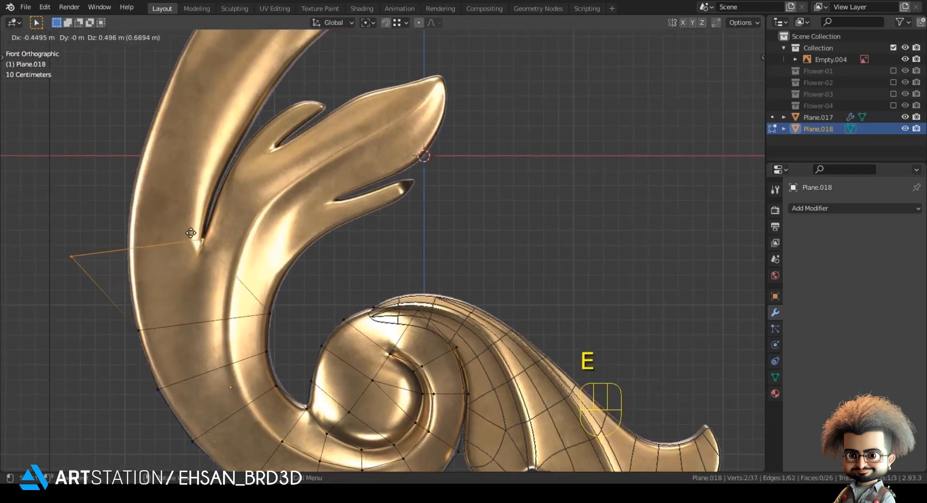
left_click(190, 234)
key("g")
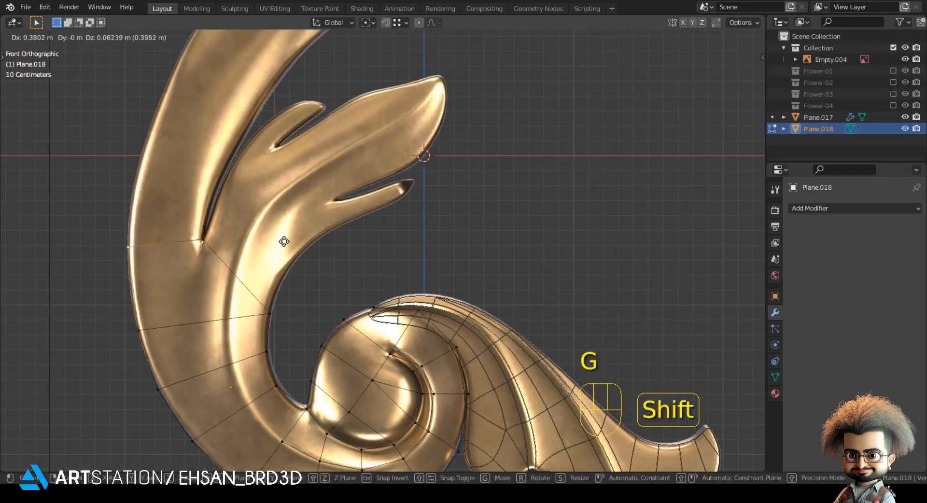
left_click(276, 243)
Step: Extrude the edge at the fork upward into the main stem and adjust the new end
middle_click_drag(277, 242, 283, 345, "shift")
key("e")
left_click(221, 265)
key("g")
left_click(190, 289)
Step: Refit the outer vertices at and below the fork to the stem's outer edge
left_click(136, 346)
key("g")
left_click(130, 344)
left_click(146, 412)
key("g")
left_click(142, 412)
left_click(136, 356)
key("g")
left_click(129, 343)
Step: Fit the inner and outer vertices of the new end edge above the fork to the stem's edges
left_click(221, 274)
key("g")
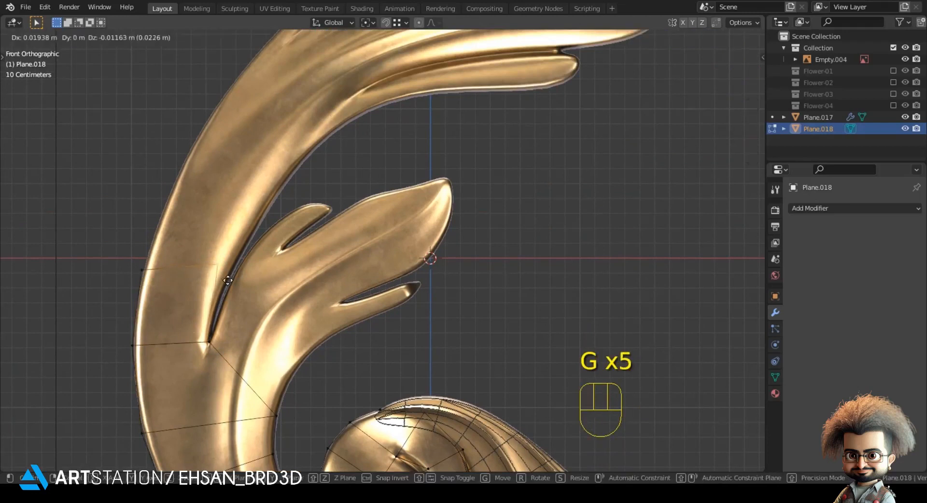
left_click(227, 285)
left_click(141, 276)
key("g")
left_click(148, 263, "shift")
Step: Extrude the end edge further up the main stem and fit its inner vertex to the stem's inner edge
left_click(232, 280, "shift")
middle_click_drag(242, 322, 244, 418, "shift")
key("e")
left_click(274, 285)
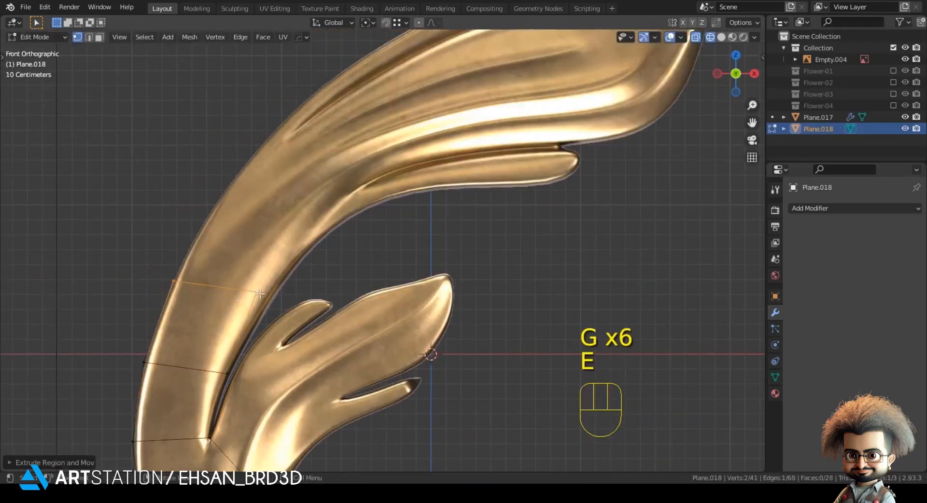
left_click(263, 295)
key("g")
left_click(285, 323)
left_click(180, 283, "shift")
middle_click_drag(242, 249, 211, 345, "shift")
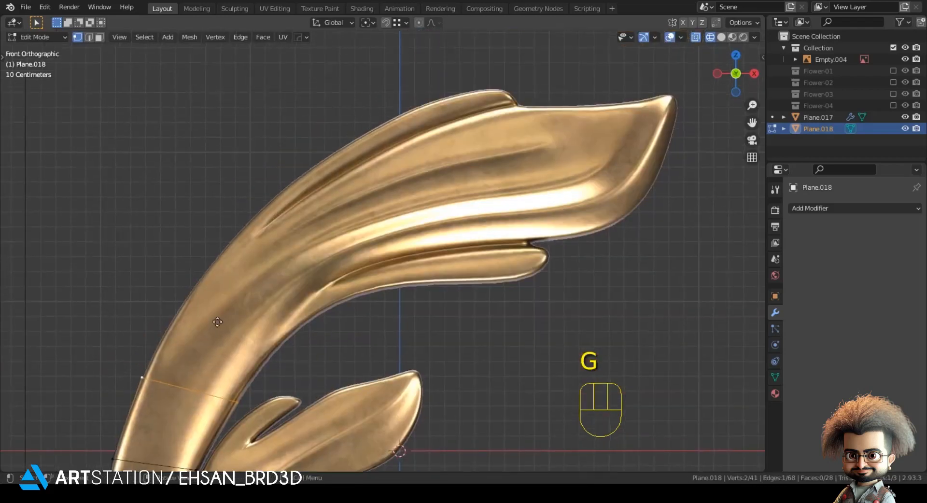
Step: Extrude the end edge up to the start of the large upper leaf's bend and fit its inner vertex to the stem
key("e")
left_click(263, 241)
left_click(312, 321)
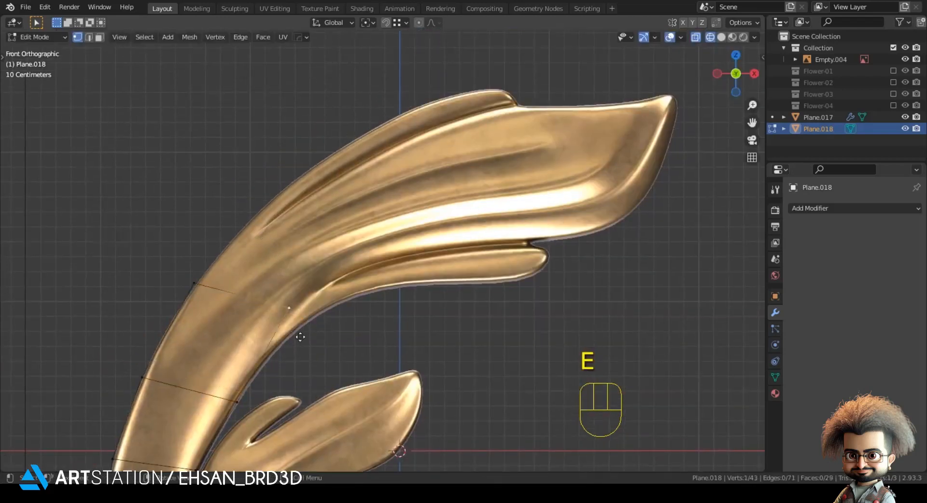
key("g")
left_click(271, 369, "shift")
Step: Extrude the end edge around the bend to the base of the large upper leaf and fit its inner vertex
left_click(202, 311, "shift")
key("e")
left_click(273, 245)
left_click(326, 270)
key("g")
left_click(334, 412)
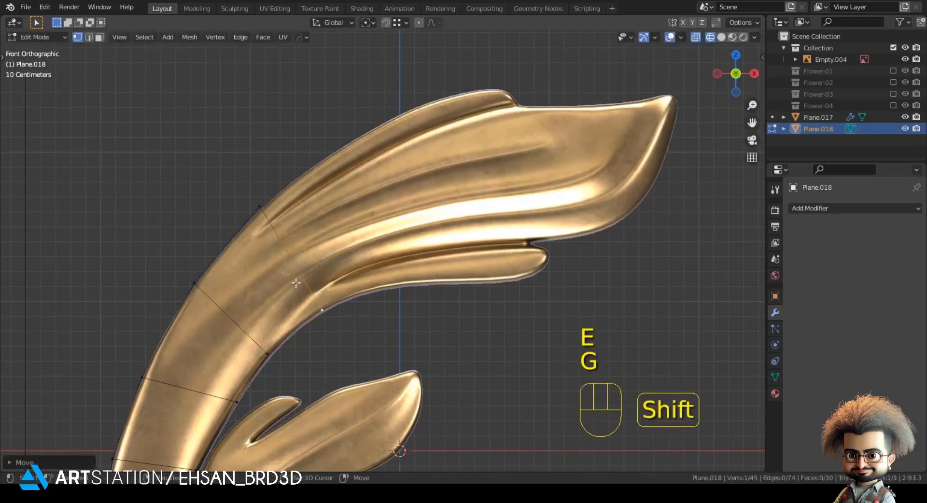
Step: Extrude the edge at the leaf's base into the large upper leaf and fit its lower vertex to the outline
left_click(259, 206, "shift")
middle_click_drag(320, 212, 261, 274, "shift")
key("e")
left_click(310, 222)
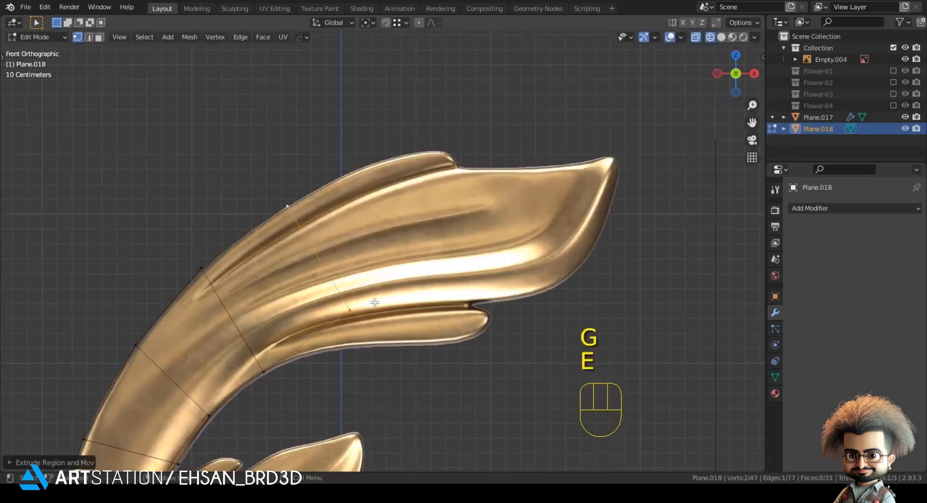
left_click(349, 310)
key("g")
left_click(333, 376)
Step: Extrude the end edge to the middle of the large leaf and place its lower vertex on the lower lobe's outline
left_click(288, 206, "shift")
key("e")
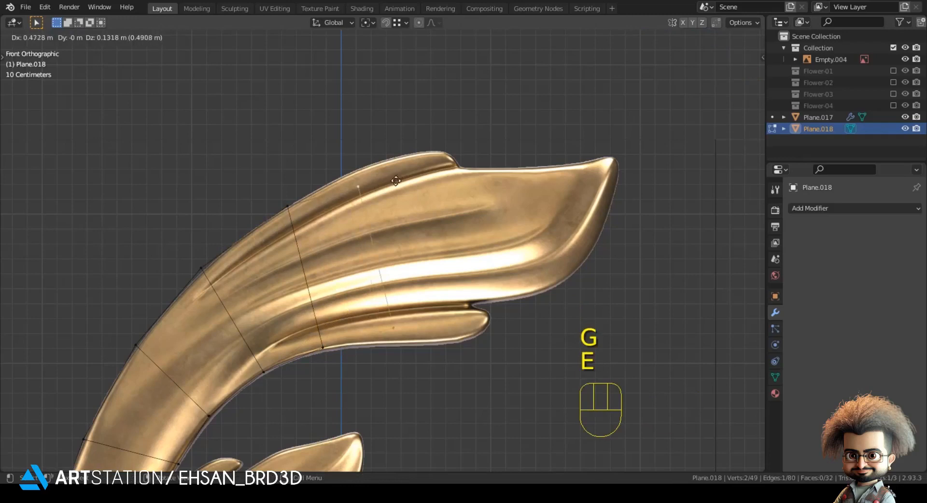
left_click(409, 307)
key("g")
left_click(404, 339)
Step: Extrude the end edge toward the tips of the large leaf's side lobes and fit its lower vertex to the outline
left_click(364, 182, "shift")
middle_click_drag(354, 192, 234, 195, "shift")
key("e")
left_click(353, 180)
left_click(334, 313)
key("g")
left_click(339, 282, "shift")
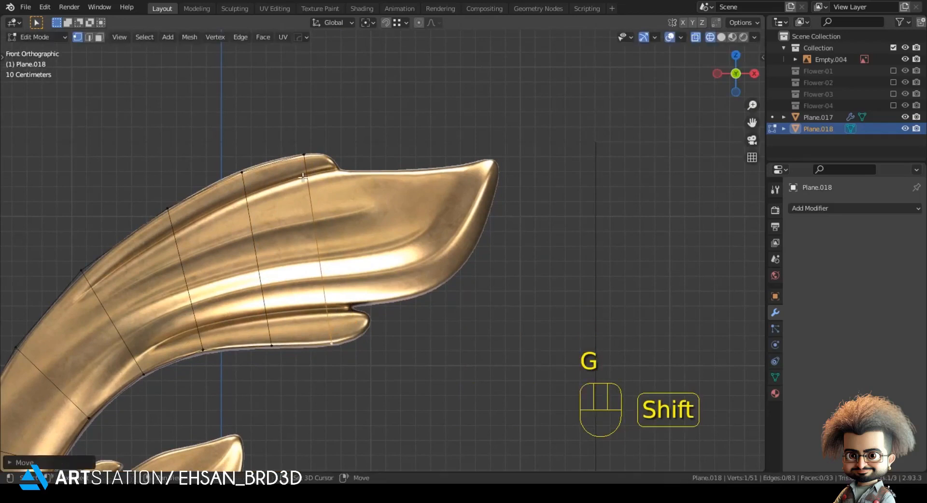
Step: Extrude the end edge to the large leaf's upper notch and place its lower vertex in the lower notch
key("e")
left_click(367, 215)
left_click(369, 360)
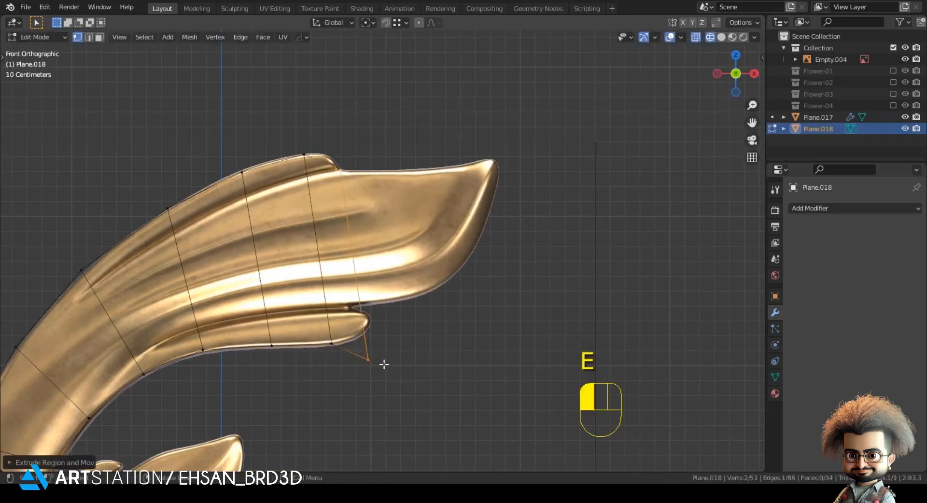
key("g")
left_click(375, 269, "shift")
Step: Extrude the edge between the two notches into the leaf's front part and fit the new lower vertex to the outline
left_click(358, 204, "shift")
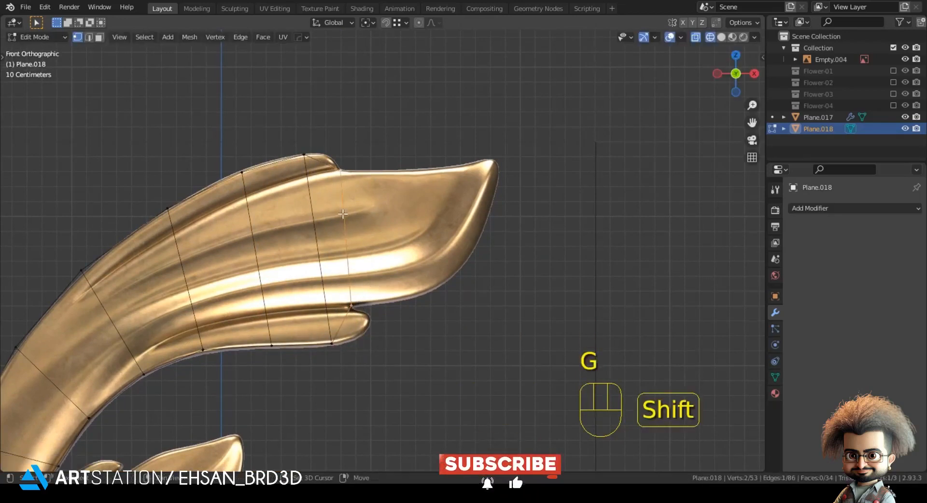
middle_click_drag(359, 205, 283, 243, "shift")
key("e")
left_click(337, 243)
left_click(342, 329)
key("g")
left_click(346, 277, "shift")
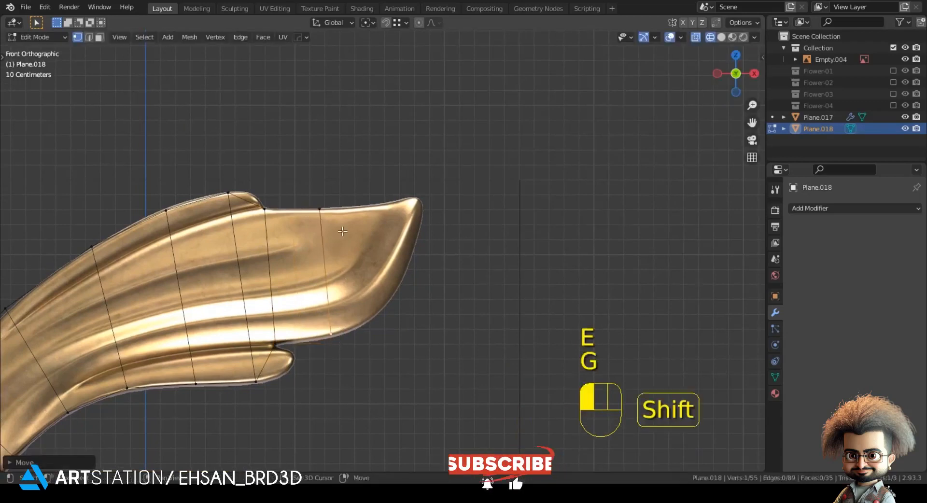
Step: Extrude the end edge further toward the large leaf's tip and move its lower vertex onto the leaf's outline
left_click(338, 216, "shift")
key("e")
left_click(380, 283)
left_click(382, 326)
key("g")
left_click(383, 323)
Step: Refit the lower vertices and the newest upper vertex to the outline of the large leaf's front part
left_click(341, 336)
key("g")
left_click(339, 340)
left_click(367, 332)
key("g")
left_click(382, 319)
left_click(362, 212)
key("g")
left_click(360, 216, "shift")
Step: Extrude the end edge close to the large leaf's tip and fit both new vertices to its outline
left_click(377, 305, "shift")
key("e")
left_click(419, 246)
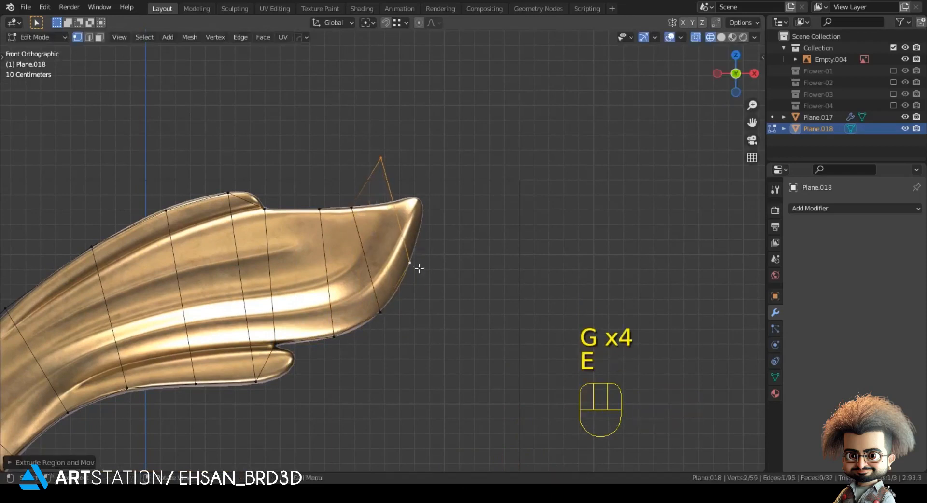
key("g")
left_click(418, 275)
left_click(392, 171)
key("g")
left_click(401, 269, "shift")
key("g")
left_click(409, 288, "shift")
left_click(410, 271, "shift")
Step: Extrude the last edge to the large leaf's pointed tip and place both end vertices around the point
middle_click_drag(410, 271, 367, 306, "shift")
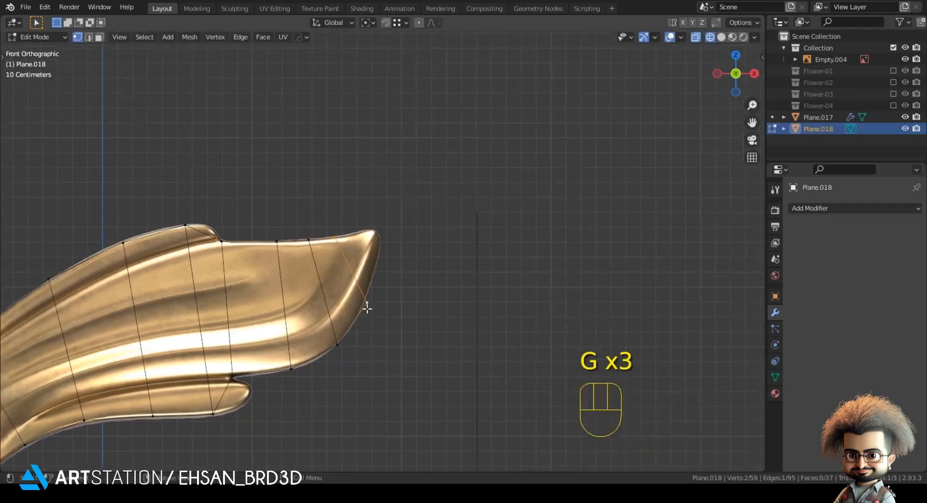
scroll(366, 306, "up", 3)
key("e")
left_click(410, 194)
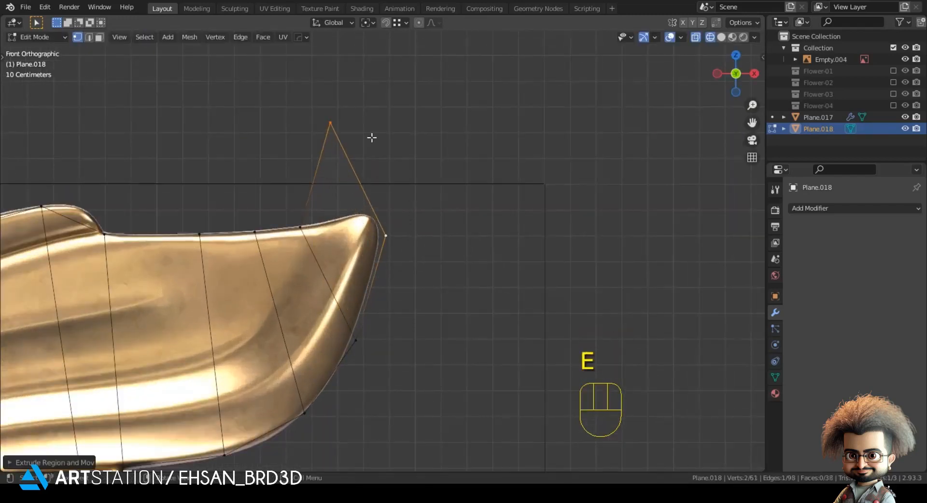
key("g")
left_click(381, 219)
left_click(394, 237)
key("g")
left_click(392, 229)
left_click(445, 239)
Step: Extrude the free edge at the stem's fork into the smaller branch and fit its upper vertex to the outline
scroll(446, 239, "down", 3)
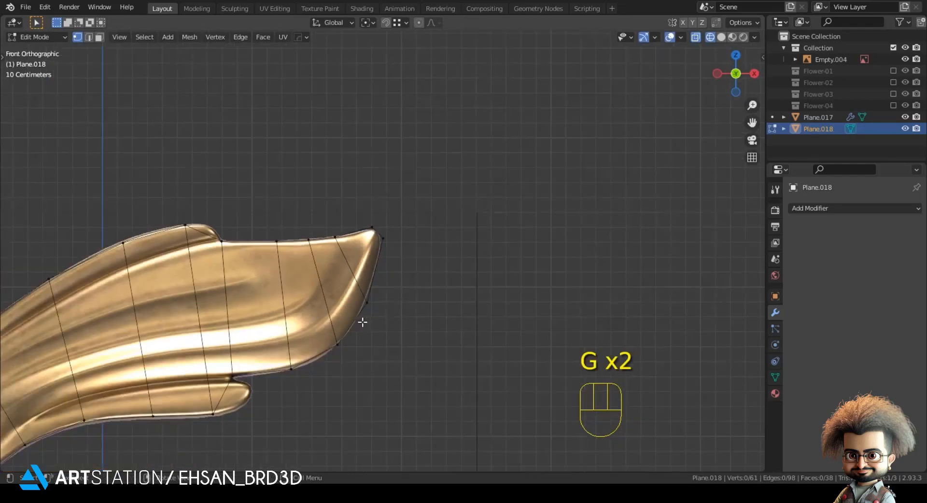
scroll(363, 322, "down", 2)
middle_click_drag(283, 360, 453, 234, "shift")
key("alt+a")
scroll(495, 149, "up", 1)
middle_click_drag(495, 150, 607, 30, "shift")
left_click(277, 244)
left_click(333, 306, "shift")
scroll(370, 325, "up", 3)
key("e")
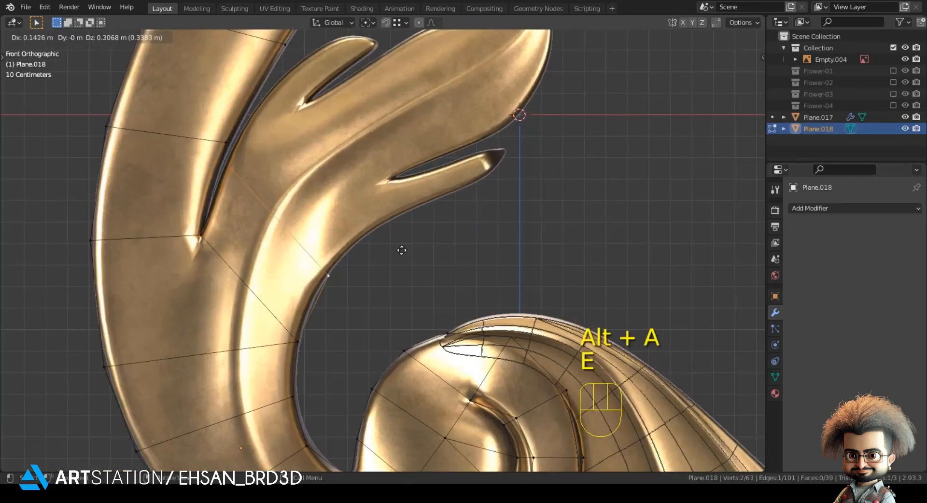
left_click(399, 254)
left_click(237, 157)
key("g")
left_click(237, 155)
Step: Extrude the smaller branch's end edge onward and fit both new vertices to the branch's outline
left_click(326, 273, "shift")
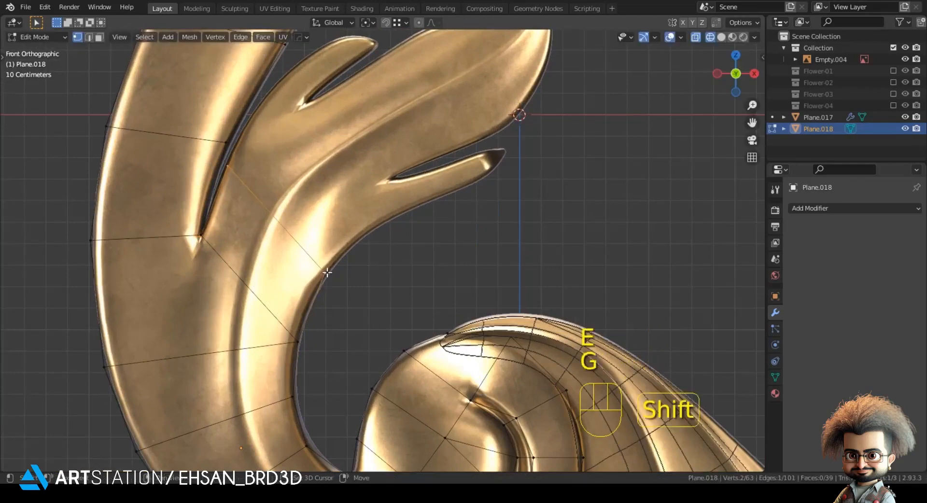
middle_click_drag(333, 259, 305, 336, "shift")
key("e")
left_click(335, 277)
left_click(333, 291)
key("g")
left_click(365, 355, "shift")
key("g")
left_click(321, 373)
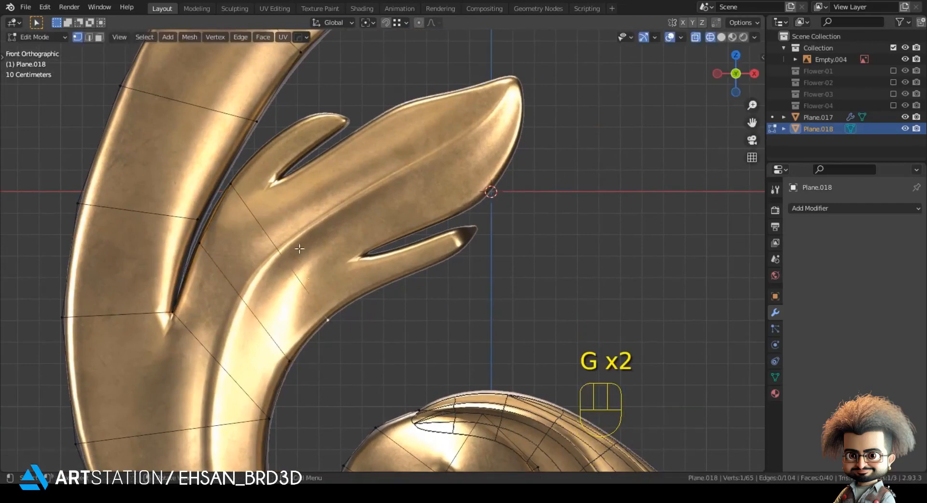
Step: Extrude the branch's end edge to the notches of the smaller leaf and fit its lower vertex to the outline
left_click(253, 192, "shift")
key("e")
left_click(288, 156)
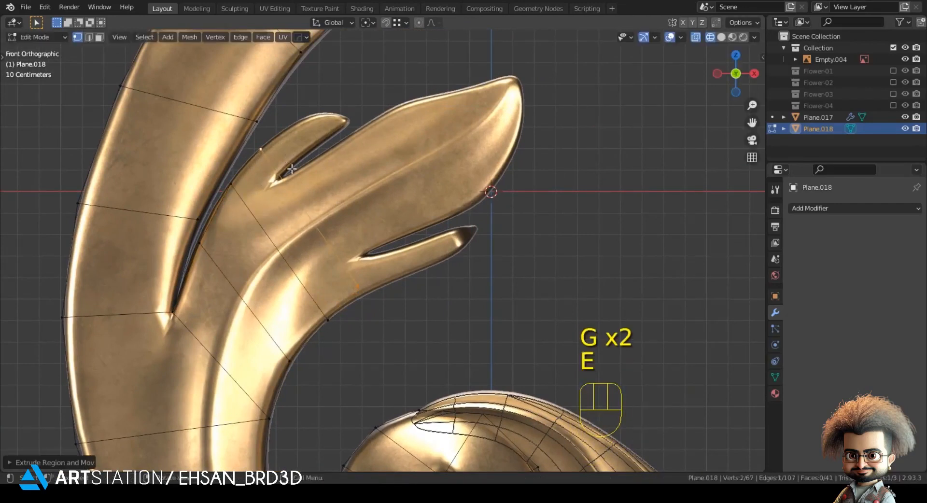
key("g")
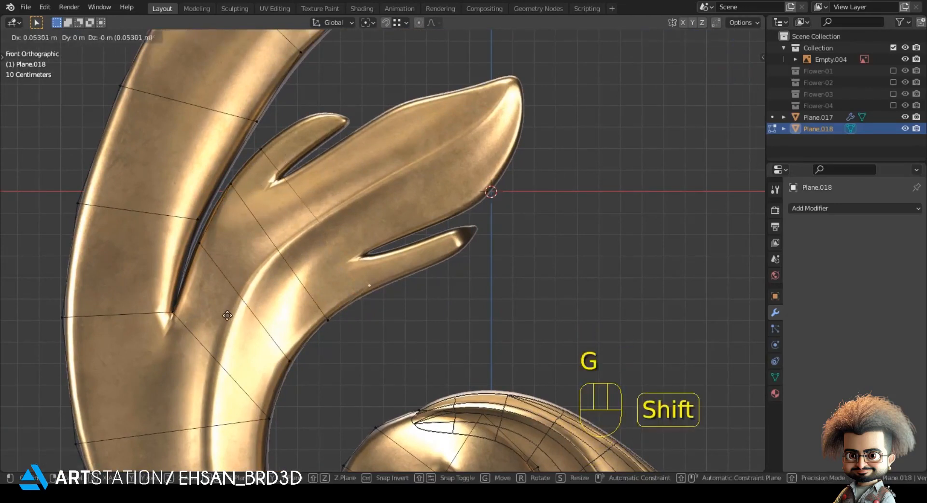
left_click(404, 358)
Step: Cut an edge from the upper notch to the preceding cross edge and slide the upper outer vertex along the outline
key("k")
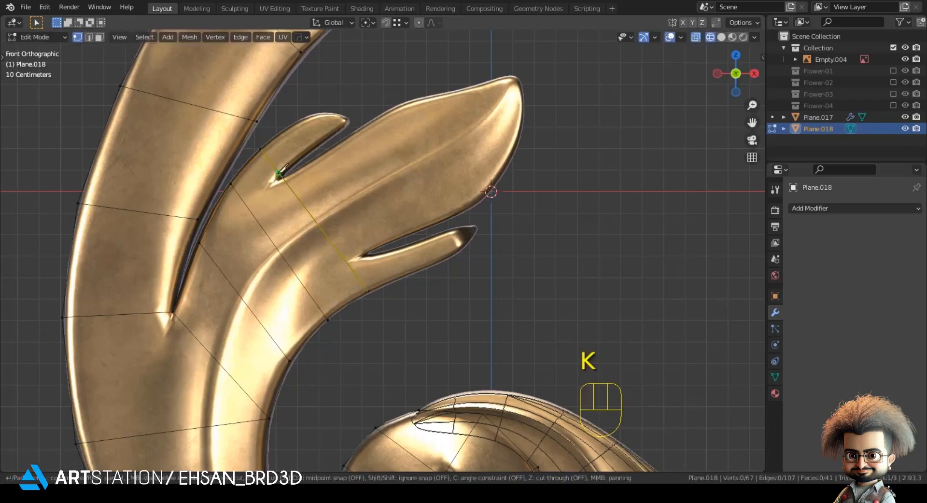
key("Return")
key("g")
key("g")
left_click(249, 148)
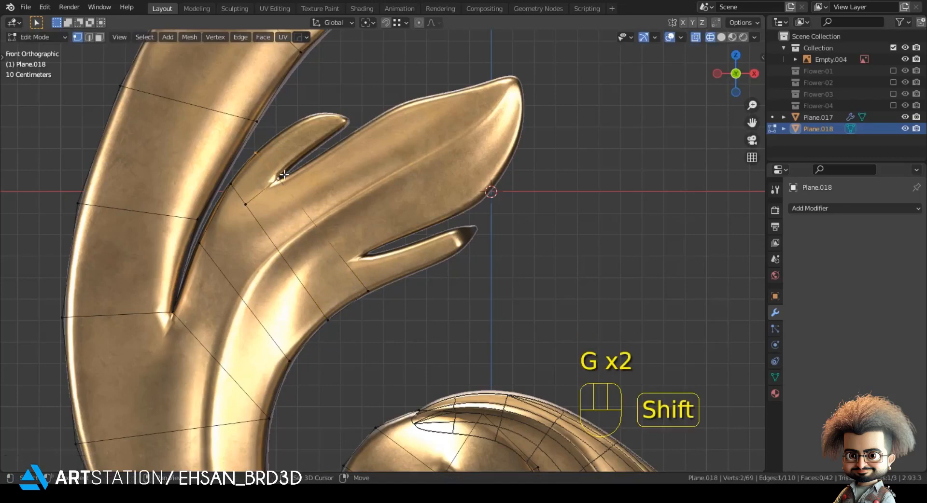
Step: Extrude the edge beside the upper notch into the small upper lobe and fit its inner vertex to the lobe
middle_click_drag(249, 148, 269, 266, "shift")
key("e")
left_click(343, 262)
key("g")
left_click(304, 244)
Step: Extrude the small upper lobe's end edge toward its tip and adjust a new vertex to the outline
scroll(325, 265, "up", 2)
key("e")
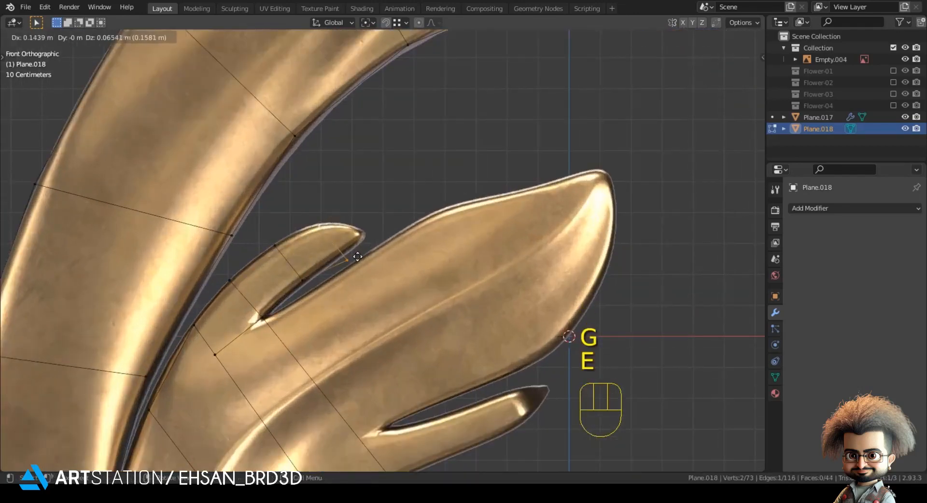
left_click(357, 257)
key("g")
left_click(359, 269, "shift")
Step: Extrude the small upper lobe's last edge to its tip, scale it down and position it at the point
key("e")
left_click(363, 265)
key("s")
left_click(360, 247)
key("g")
left_click(368, 269, "shift")
left_click(385, 367)
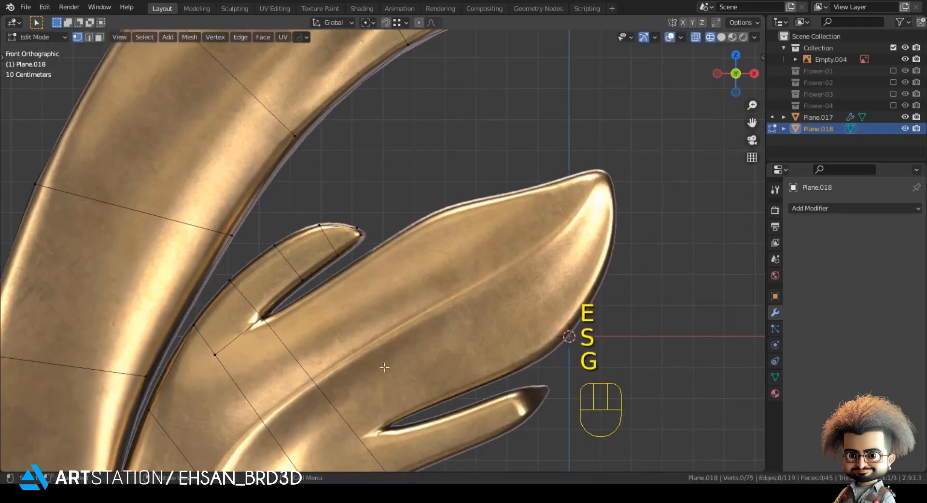
Step: Cut an edge from the lower notch to the preceding cross edge and move the outer vertex along the lower lobe
middle_click_drag(385, 367, 343, 172, "shift")
scroll(363, 234, "up", 1)
key("k")
left_click(302, 238)
left_click(233, 282)
key("Return")
left_click(300, 256)
key("g")
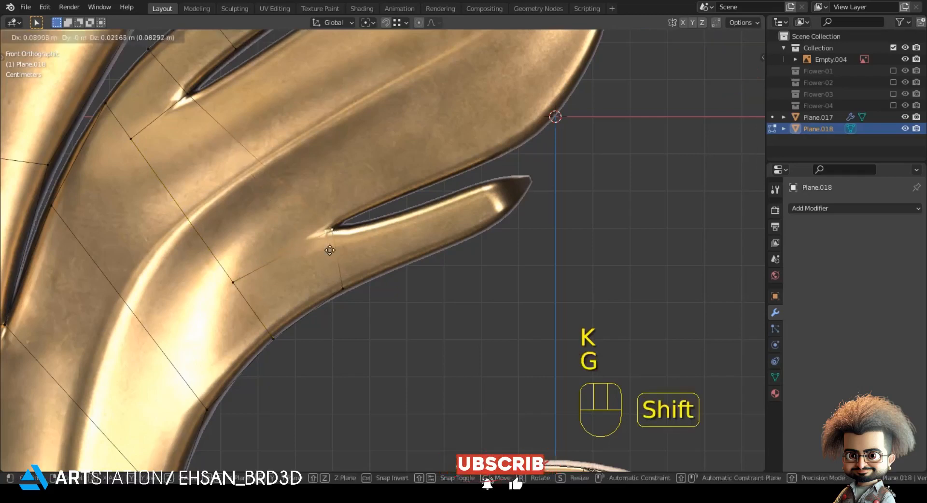
left_click(330, 250, "shift")
Step: Extrude the edge beside the lower notch into the small lower lobe and fit its upper vertex to the outline
left_click(344, 288, "shift")
key("e")
left_click(418, 271)
left_click(408, 272)
key("g")
left_click(416, 252)
Step: Extrude the small lower lobe's end edge further along and fit both sides to the lobe's outline
middle_click_drag(416, 253, 368, 284, "shift")
key("e")
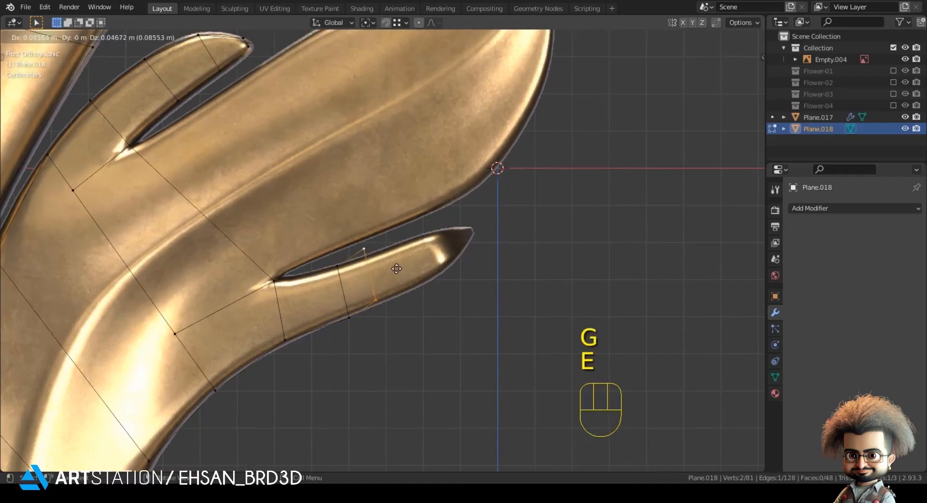
left_click(402, 316)
key("g")
left_click(413, 300)
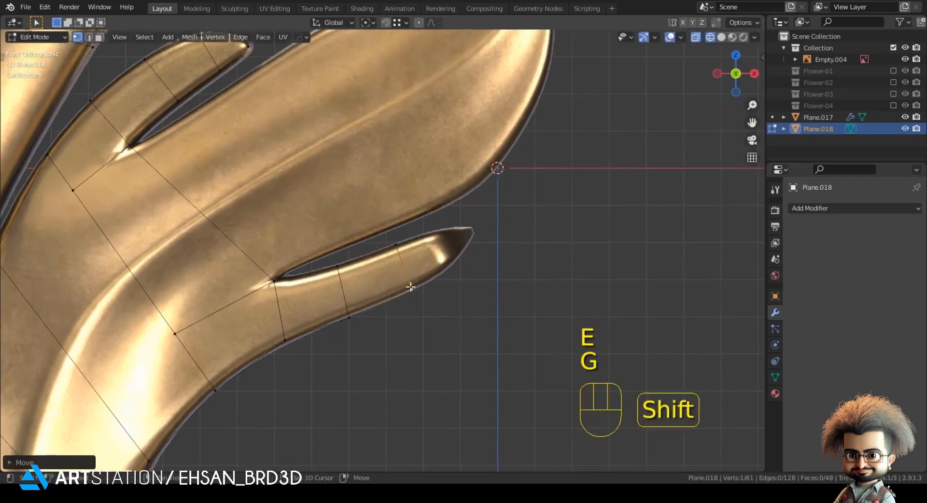
Step: Extrude the small lower lobe's end edge another section and fit its outer vertex to the lobe's outline
middle_click_drag(403, 263, 370, 276, "shift")
key("e")
left_click(461, 259)
left_click(441, 292)
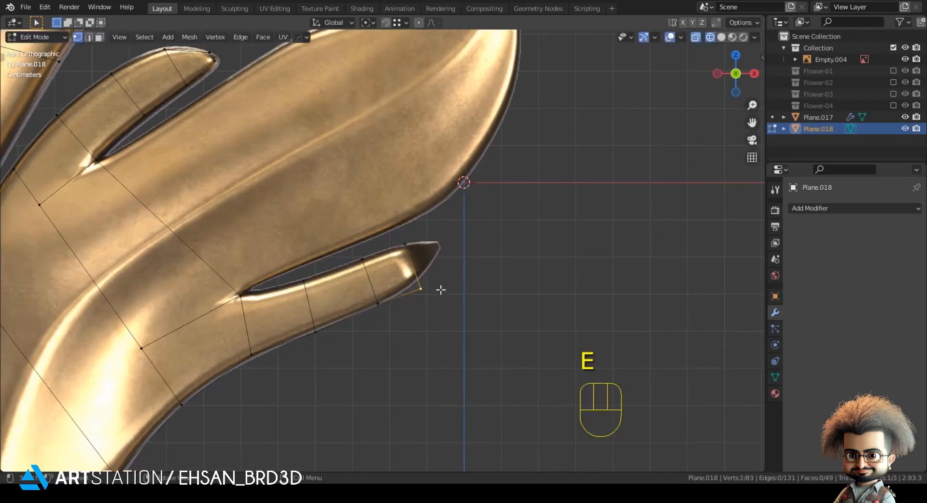
key("g")
left_click(434, 265, "shift")
left_click(432, 252, "shift")
Step: Extrude the small lower lobe's last edge to its pointed tip, scale it down and position it on the outline
key("e")
left_click(490, 241)
key("s")
key("g")
left_click(412, 240, "shift")
Step: Extrude the edge between the two notches into the branching leaf's main lobe and fit its ends to the outline
left_click(97, 159, "shift")
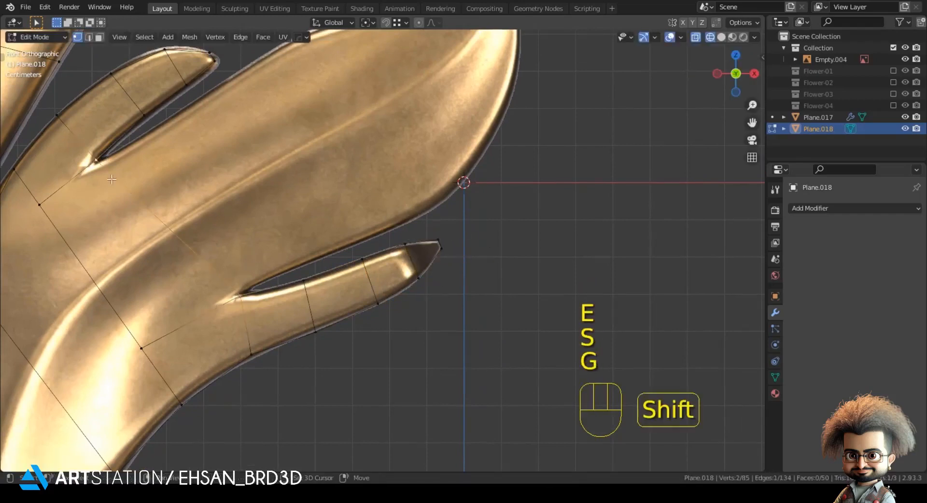
middle_click_drag(116, 170, 118, 260, "shift")
key("e")
left_click(242, 186)
left_click(372, 319)
key("g")
left_click(360, 332, "shift")
left_click(234, 156)
key("e")
right_click(269, 136)
key("ctrl+z")
Step: Extrude the main lobe's new cross edge to the lobe's widest part and move its lower vertex onto the outline
left_click(221, 177)
left_click(360, 329, "shift")
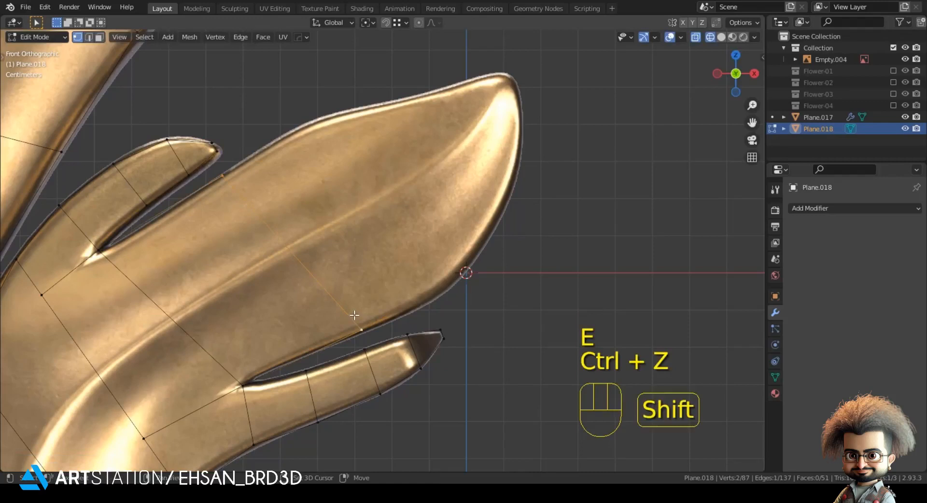
key("e")
left_click(437, 275)
key("g")
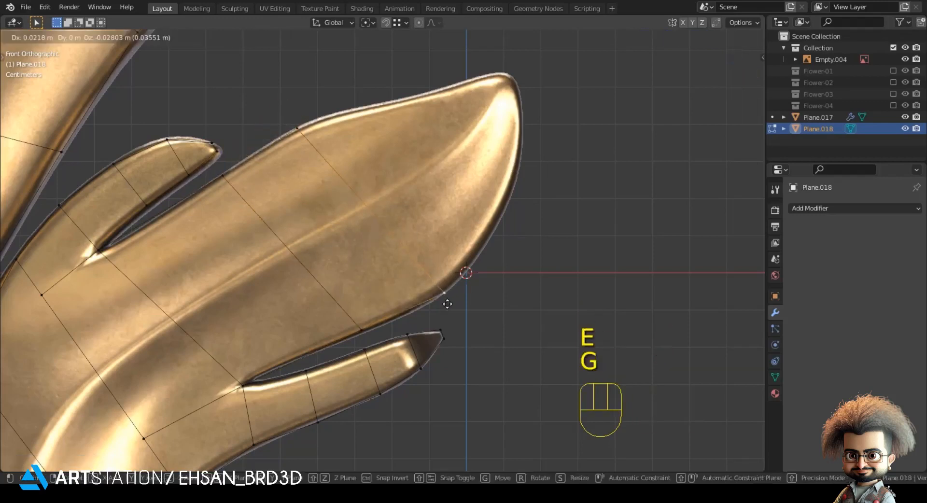
left_click(367, 222, "shift")
Step: Extrude two further sections of the main lobe towards its tip, fitting each cross edge's outer vertex to the outline
middle_click_drag(351, 147, 225, 247, "shift")
key("e")
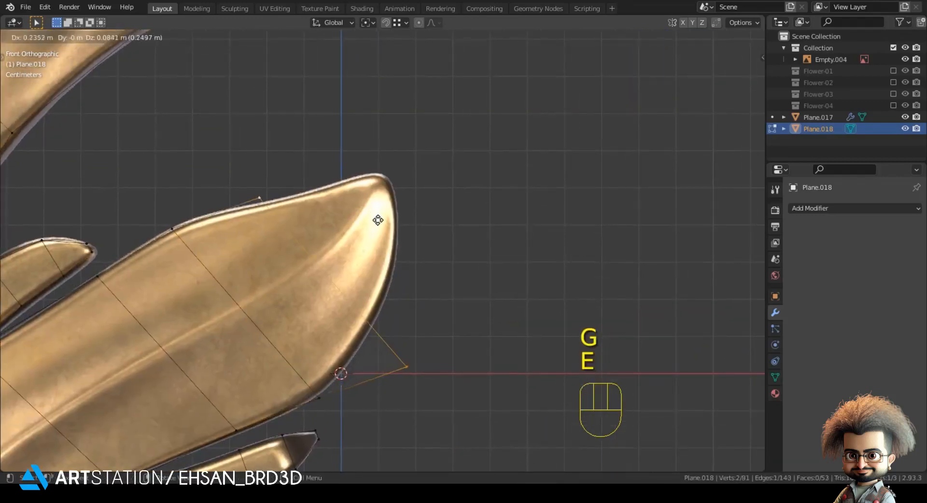
left_click(367, 343)
key("g")
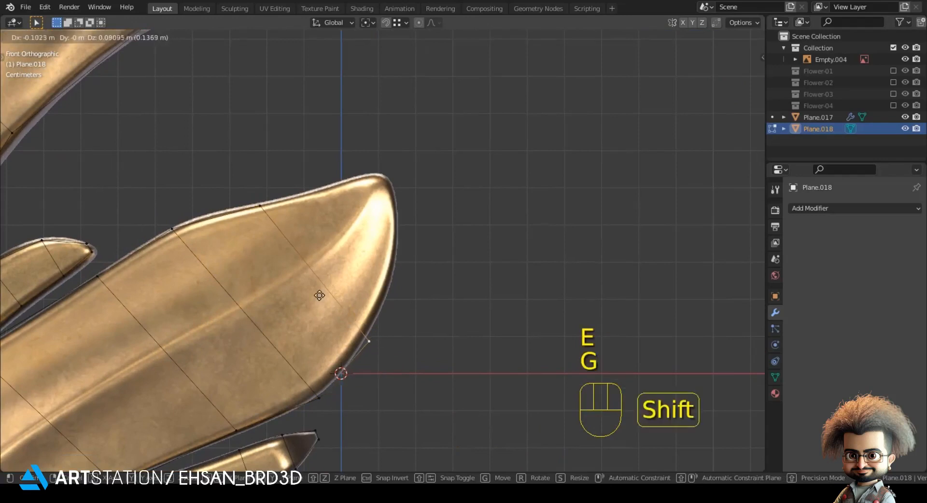
left_click(315, 268, "shift")
middle_click_drag(314, 268, 325, 313, "shift")
key("e")
left_click(348, 198)
key("g")
left_click(434, 341, "shift")
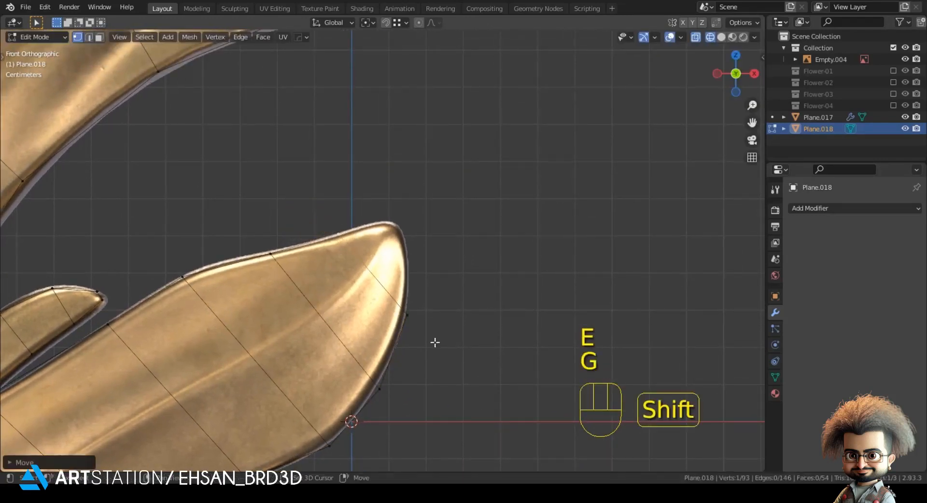
Step: Extrude the main lobe's last edge to the tip, scale it down and place it on the rounded point
scroll(431, 335, "up", 1)
scroll(431, 335, "up", 1)
key("e")
left_click(480, 259)
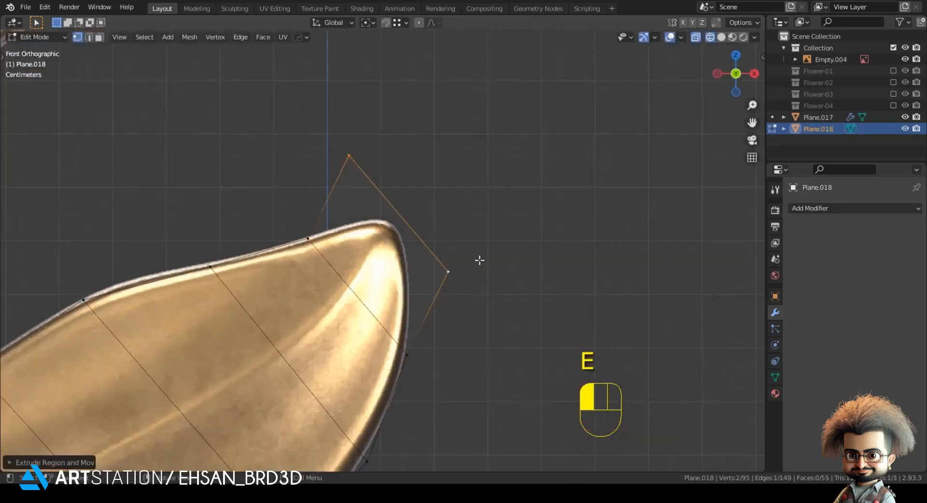
key("s")
left_click(411, 223)
key("g")
left_click(411, 244)
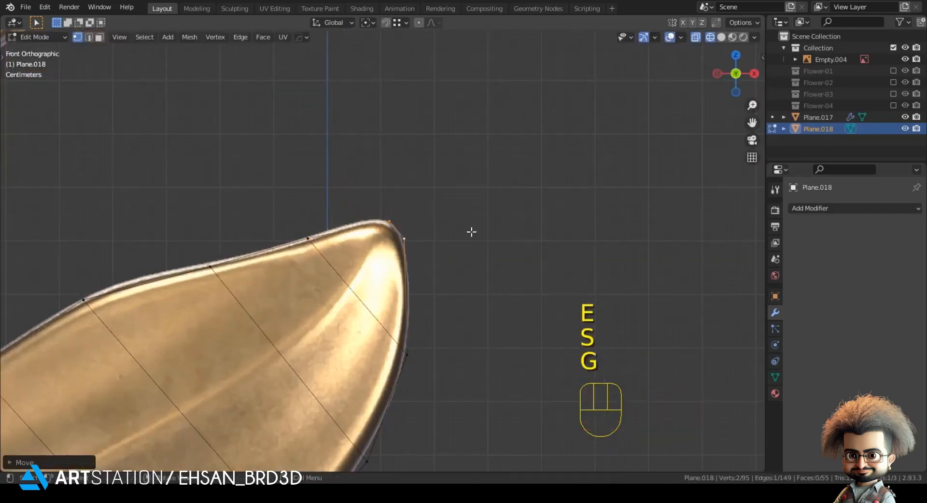
left_click(471, 232)
Step: Connect the vertex inside the upper notch to the leaf's outer edge vertex and move the lower notch's inner vertex closer to the notch
scroll(454, 258, "down", 3)
middle_click_drag(418, 304, 497, 194, "shift")
scroll(436, 217, "down", 1)
middle_click_drag(278, 290, 396, 188, "shift")
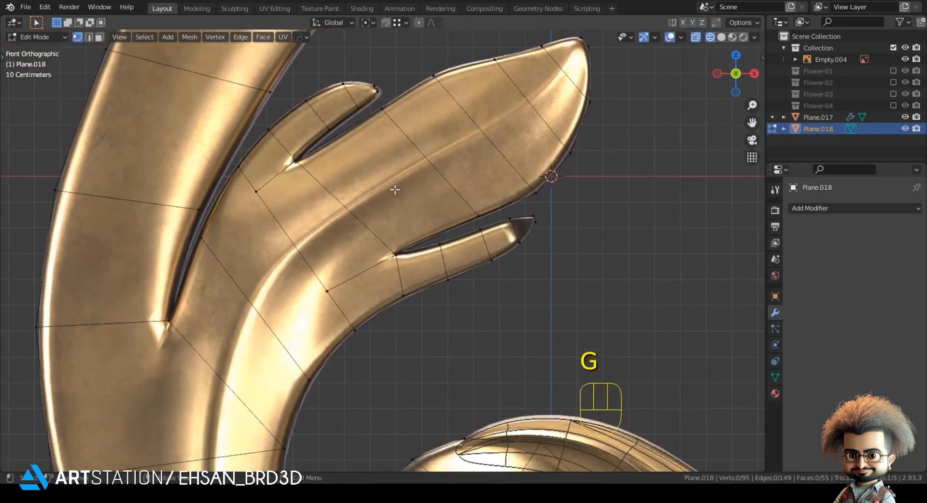
middle_click_drag(256, 190, 301, 210, "shift")
left_click(301, 210)
left_click(246, 256, "shift")
middle_click_drag(356, 318, 329, 242, "shift")
key("j")
left_click(360, 244)
key("g")
left_click(365, 244)
scroll(507, 299, "down", 2)
scroll(507, 299, "down", 1)
left_click(439, 271)
Step: Extrude the end edge of the large upper leaf's lower lobe to its rounded end and fit the new vertices
middle_click_drag(439, 272, 487, 381, "shift")
middle_click_drag(480, 155, 428, 260, "shift")
middle_click_drag(619, 275, 470, 344, "shift")
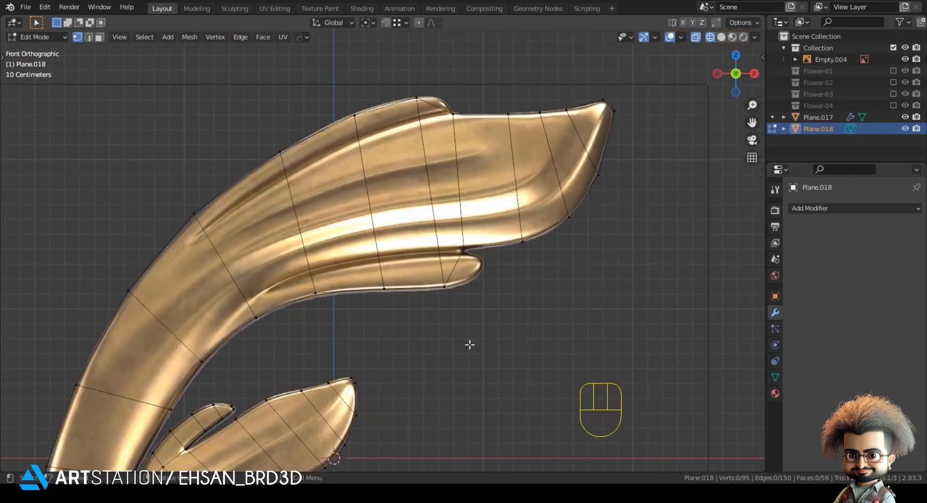
left_click(453, 233)
left_click(457, 289, "shift")
middle_click_drag(468, 309, 412, 307, "shift")
scroll(412, 306, "up", 2)
key("e")
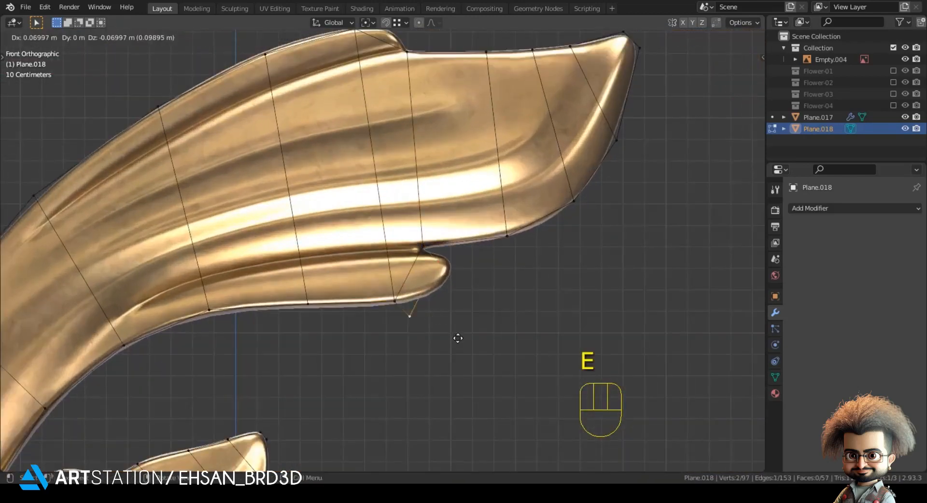
left_click(428, 325)
key("g")
left_click(454, 305)
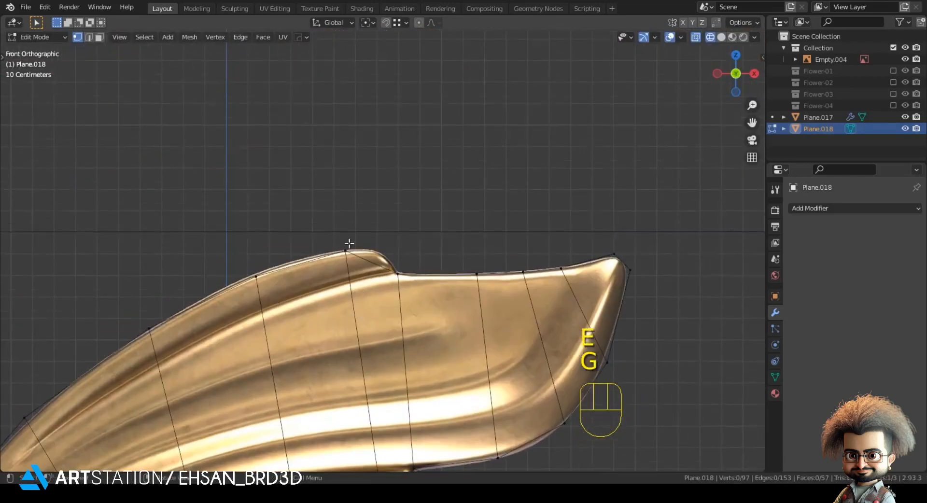
Step: Extrude the end edge of the large leaf's upper lobe, scale it down and fit it to the rounded end
left_click(346, 250)
left_click(397, 273, "shift")
scroll(412, 309, "up", 2)
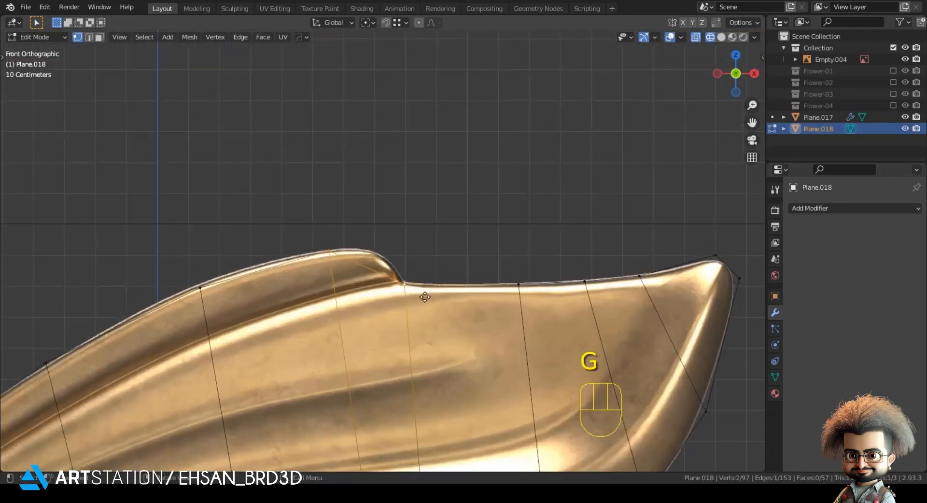
key("e")
left_click(430, 292)
key("s")
left_click(397, 267)
key("g")
left_click(398, 261)
left_click(398, 261, "shift")
Step: Review the traced outline from the large leaf down to the spiral, briefly leaving Edit Mode
scroll(417, 303, "down", 1)
scroll(418, 302, "down", 3)
middle_click_drag(418, 302, 425, 152, "shift")
middle_click_drag(382, 330, 496, 169, "shift")
scroll(420, 386, "down", 2)
middle_click_drag(418, 393, 439, 190, "shift")
key("Tab")
scroll(405, 184, "down", 2)
scroll(396, 180, "up", 4)
key("Tab")
scroll(439, 191, "up", 2)
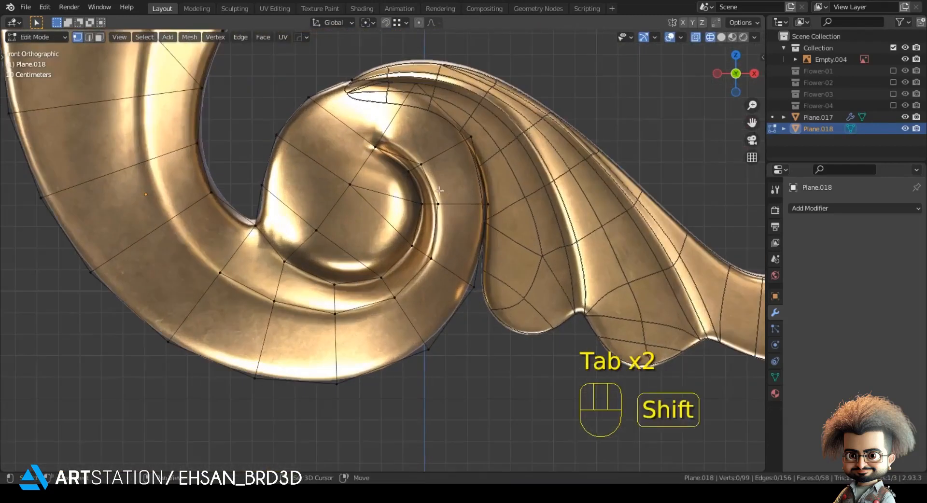
Step: Knife-cut a line from the spiral's ridge along the stem and through the middle of the branching leaf to its tip
middle_click_drag(265, 232, 396, 343, "shift")
key("k")
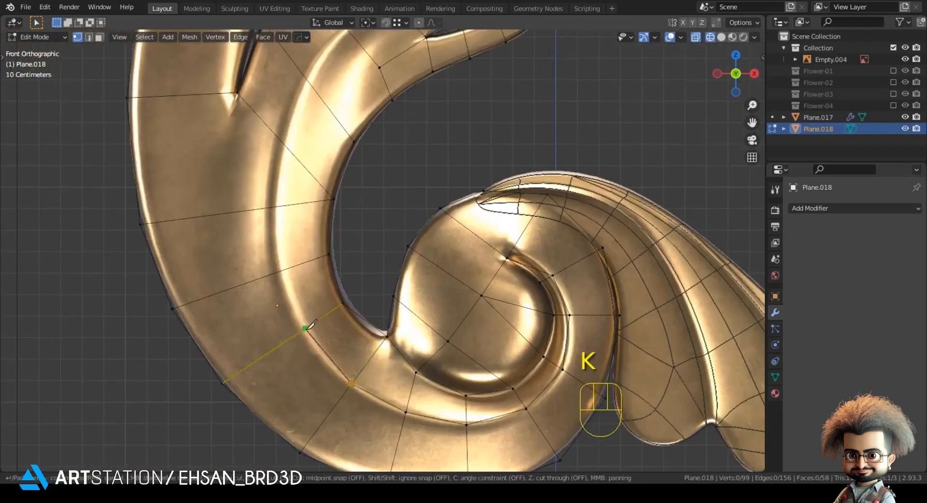
left_click(304, 330)
left_click(280, 271)
left_click(275, 205)
middle_click_drag(308, 75, 336, 296, "shift")
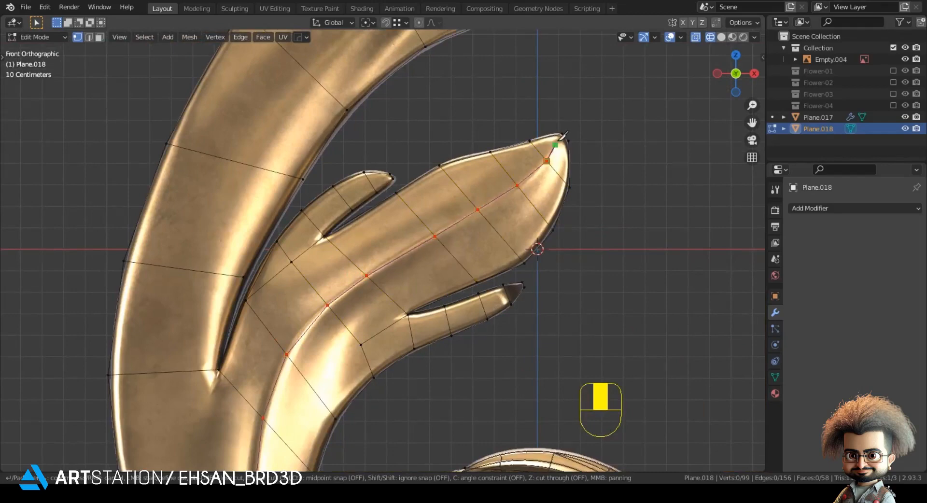
key("Return")
Step: Move three vertices at the inner end of the spiral groove to follow the reference's ridge and crease
middle_click_drag(653, 220, 375, 258, "shift")
scroll(374, 257, "up", 6)
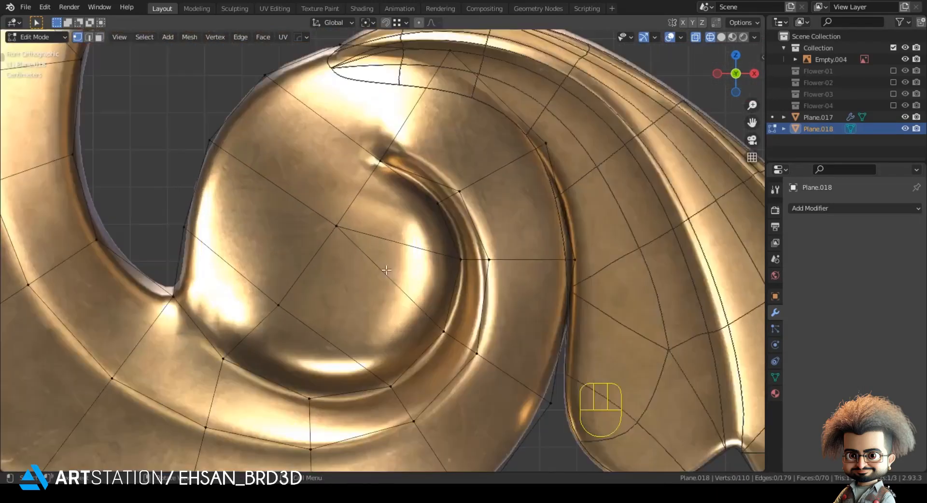
left_click(457, 193)
key("g")
left_click(442, 175)
left_click(433, 203)
key("g")
left_click(430, 193)
left_click(485, 242)
key("g")
left_click(447, 244, "shift")
key("alt+a")
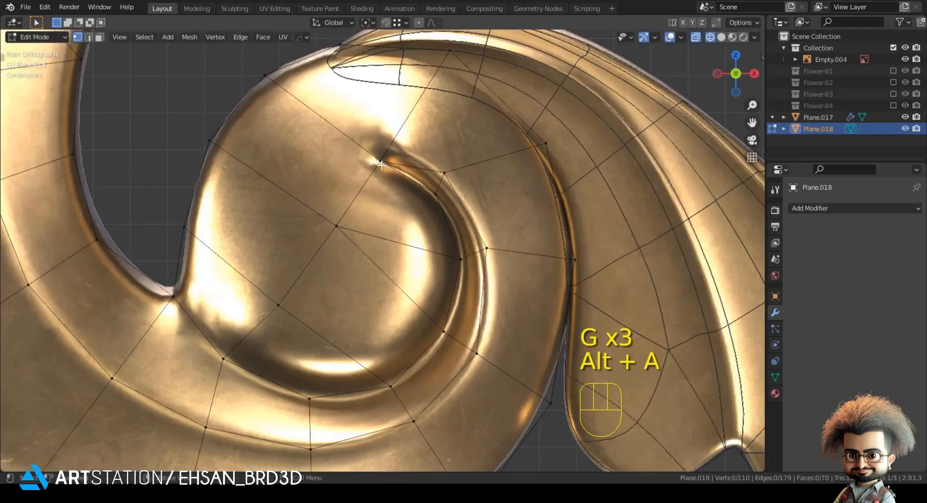
Step: Knife-cut a second line along the spiral groove from its inner end around to the corner between spiral and stem
scroll(381, 162, "up", 1)
key("k")
left_click(457, 157)
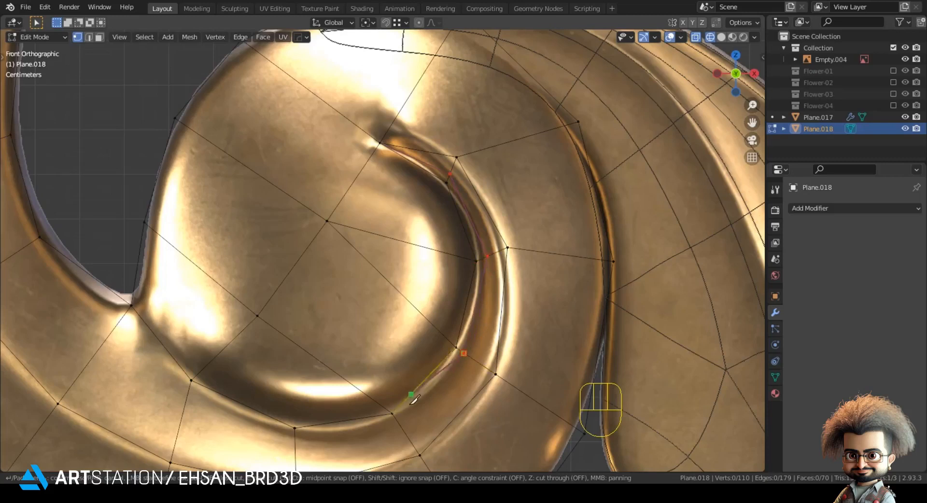
left_click(295, 438)
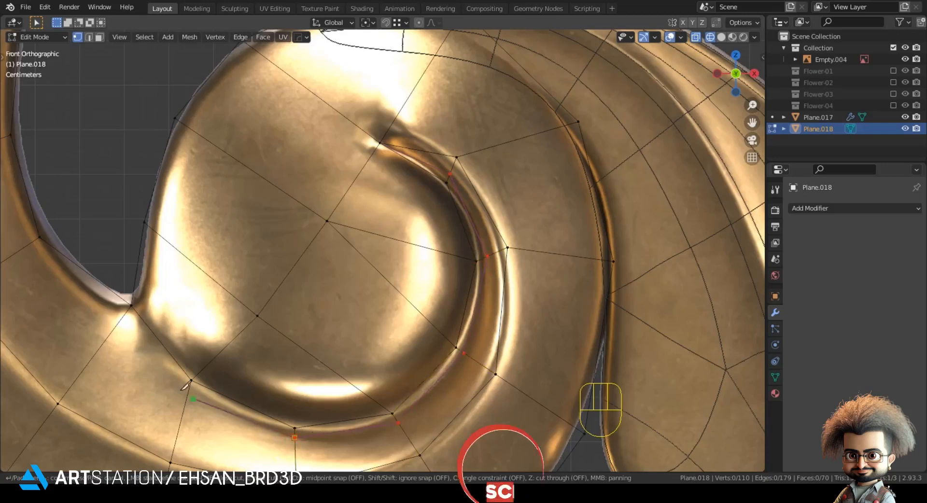
left_click(188, 390)
left_click(124, 315)
key("Return")
Step: Merge the two vertices at the corner between spiral and stem with At Last and reposition the merged vertex
key("shift")
key("n")
key("n")
key("m")
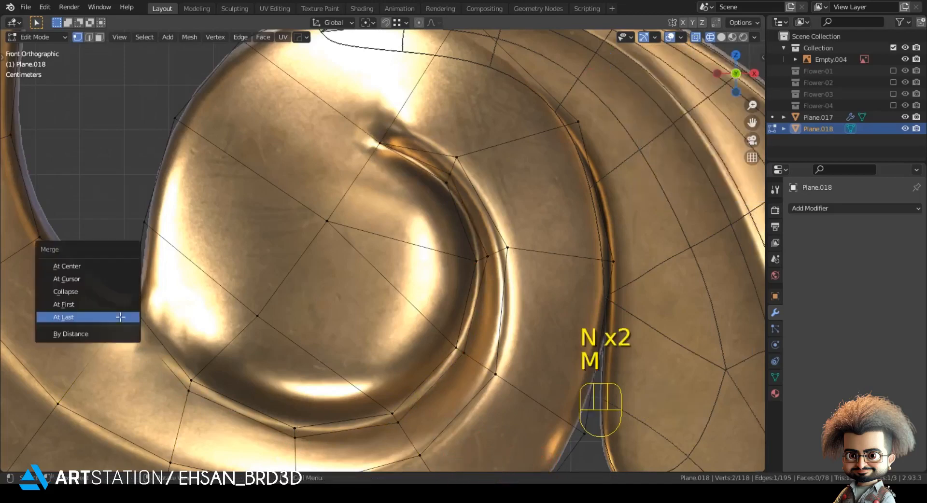
left_click(121, 317)
key("g")
left_click(112, 243)
Step: Fine-tune the vertices around the corner between spiral and stem to match the reference's crease
scroll(111, 243, "down", 2)
middle_click_drag(205, 242, 230, 279, "shift")
left_click(239, 321)
key("g")
left_click(254, 314)
key("g")
left_click(210, 305, "shift")
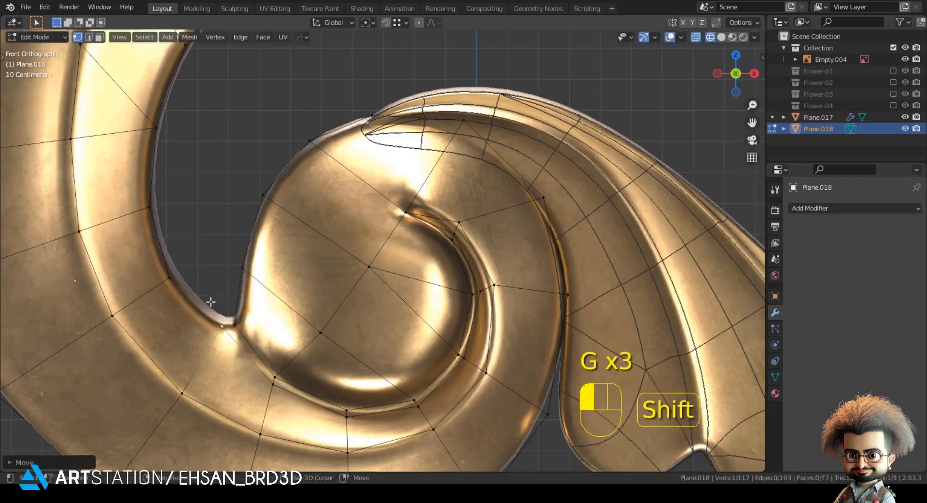
left_click(232, 219)
Step: Knife-cut a line from the spiral groove up the stem's inner side, along the branching leaf to its tip and back through its upper half
scroll(231, 219, "down", 4)
middle_click_drag(349, 166, 355, 77, "shift")
key("alt+a")
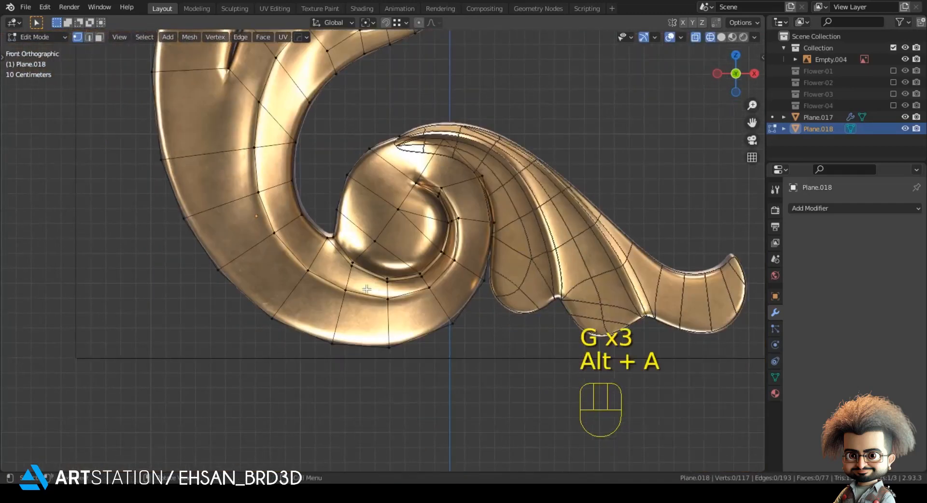
scroll(396, 293, "up", 2)
key("k")
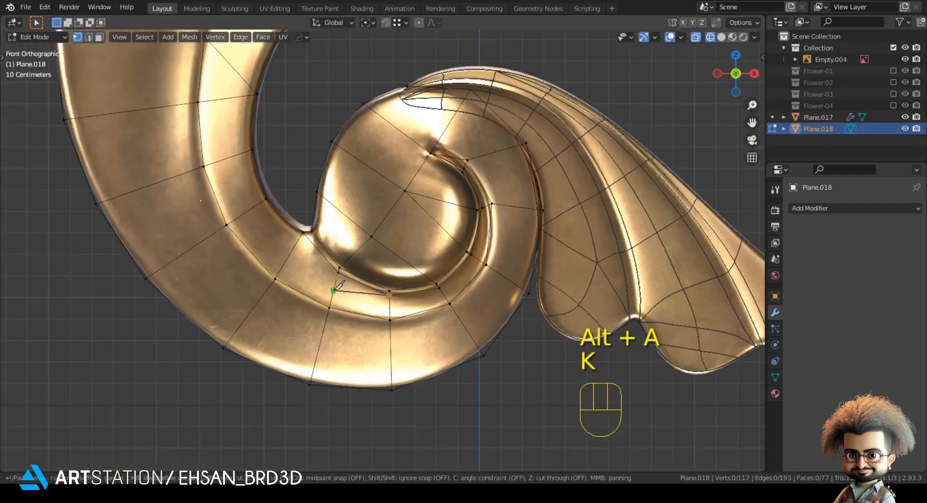
left_click(286, 262)
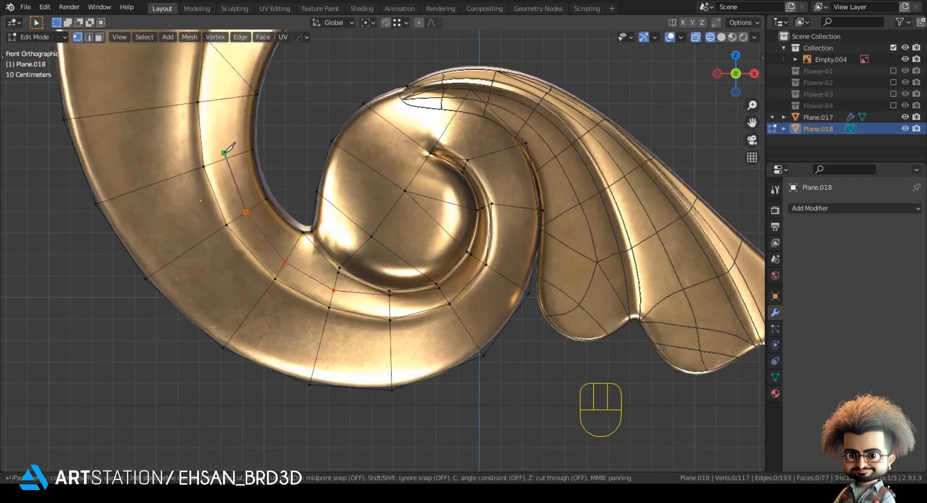
left_click(229, 64)
middle_click_drag(230, 65, 222, 278, "shift")
left_click(247, 221)
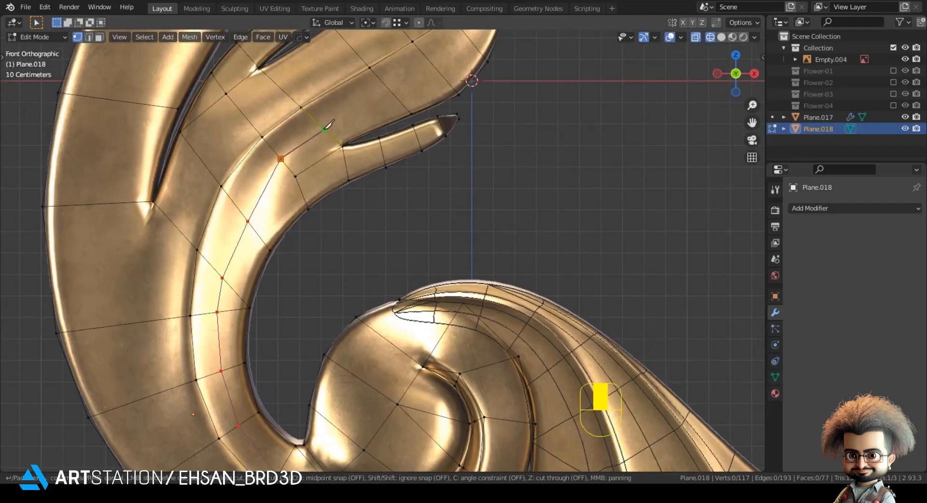
middle_click_drag(328, 118, 322, 288, "shift")
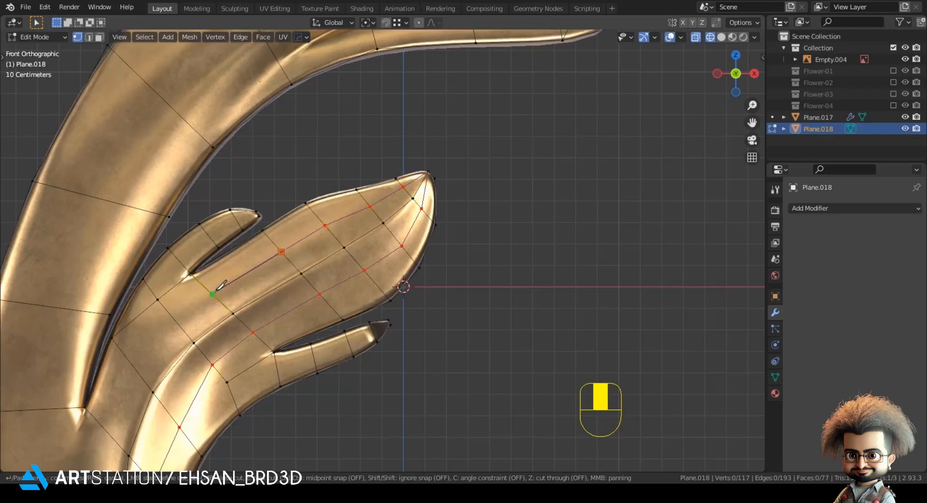
key("Return")
Step: Reposition vertices of the new cut and connect two of the branching leaf's vertices with an edge
key("g")
left_click(464, 298)
key("alt+a")
middle_click_drag(464, 298, 325, 307, "shift")
key("g")
left_click(302, 290)
left_click(333, 261, "shift")
key("j")
left_click(532, 311)
scroll(448, 322, "down", 3)
middle_click_drag(448, 322, 456, 242, "shift")
scroll(320, 241, "up", 1)
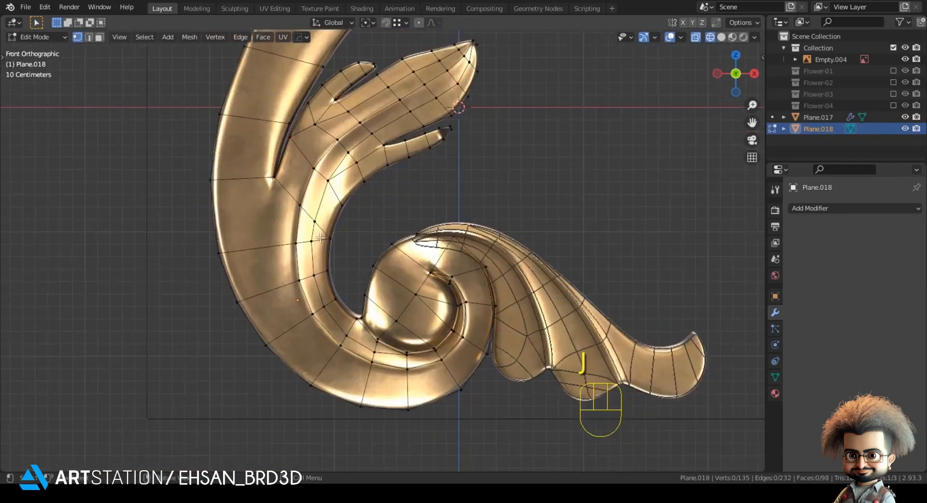
Step: Reposition the connected vertex at the base of the branching leaf to follow the stem's ridge
key("g")
left_click(321, 171)
left_click(441, 235)
Step: Adjust the vertex at the large leaf's upper notch and knife-cut from it along the upper lobe's groove to the stem's outer outline
middle_click_drag(394, 302, 336, 377, "shift")
key("alt+a")
scroll(490, 184, "up", 5)
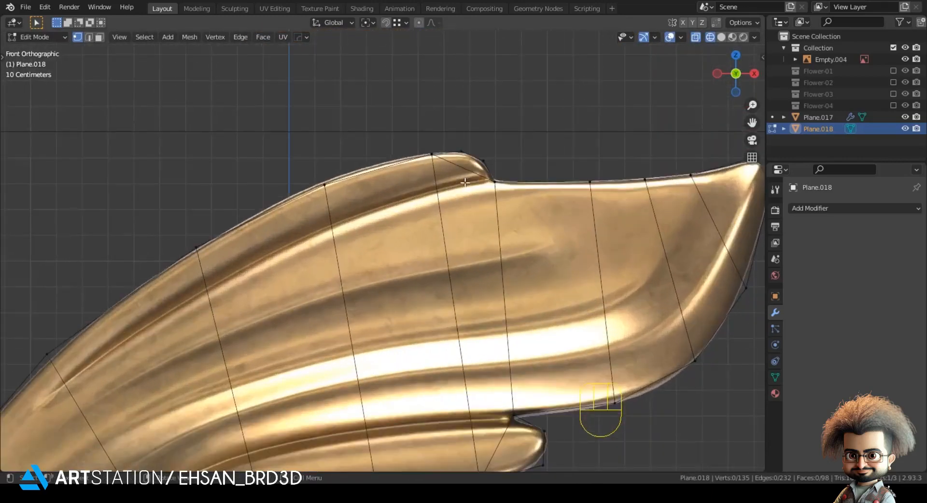
left_click(484, 180)
key("g")
left_click(487, 187)
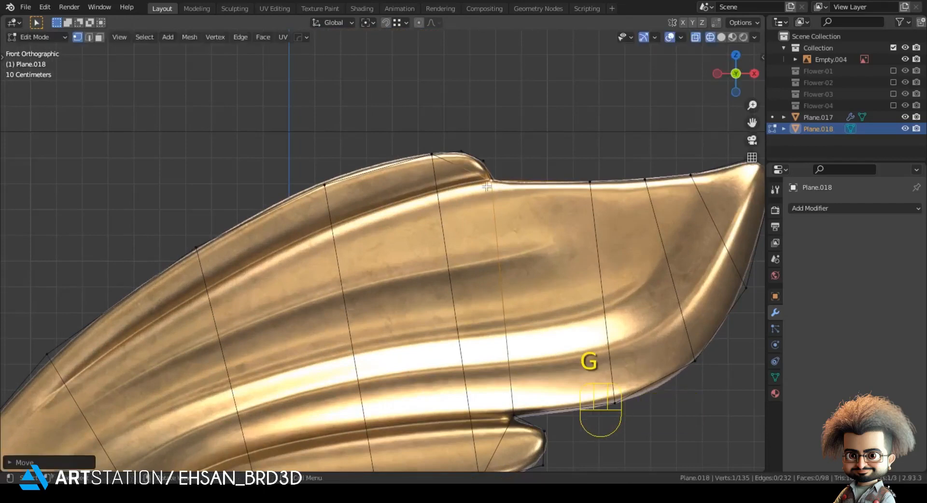
key("k")
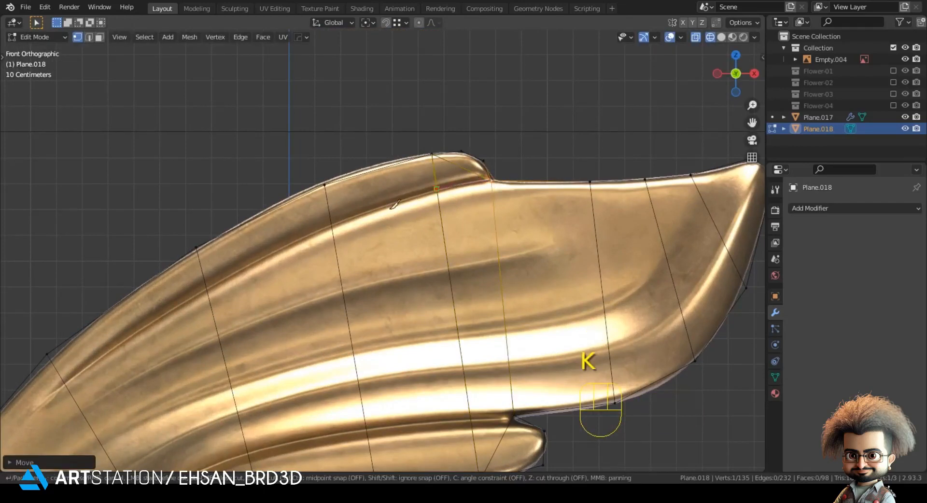
left_click(331, 223)
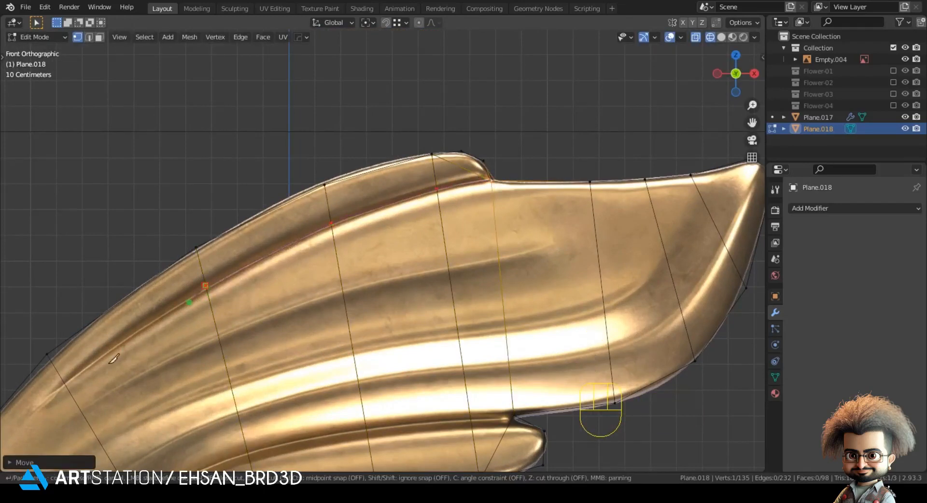
left_click(72, 379)
scroll(119, 374, "down", 2)
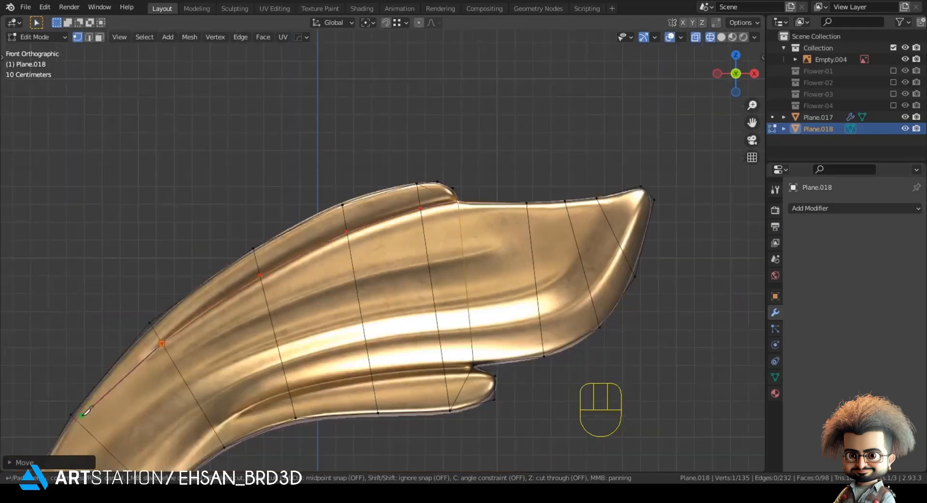
key("Return")
Step: Reposition the upper lobe's groove and outline vertices to match the reference
key("g")
key("g")
left_click(253, 246, "shift")
key("g")
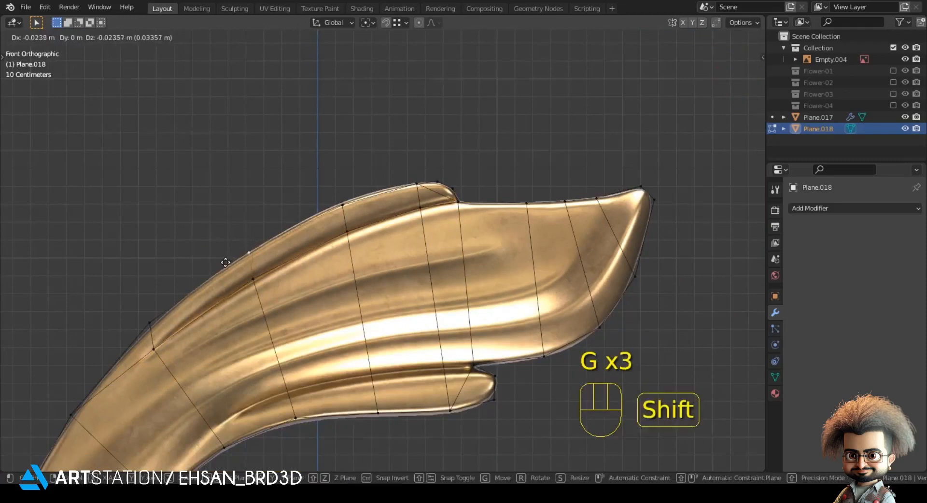
left_click(226, 263, "shift")
left_click(225, 148)
Step: Knife-cut a line from the large leaf's lower notch along the lower lobe's groove to the stem's inner outline
scroll(471, 405, "down", 1)
middle_click_drag(471, 405, 434, 319, "shift")
scroll(434, 319, "up", 2)
scroll(468, 311, "up", 1)
key("k")
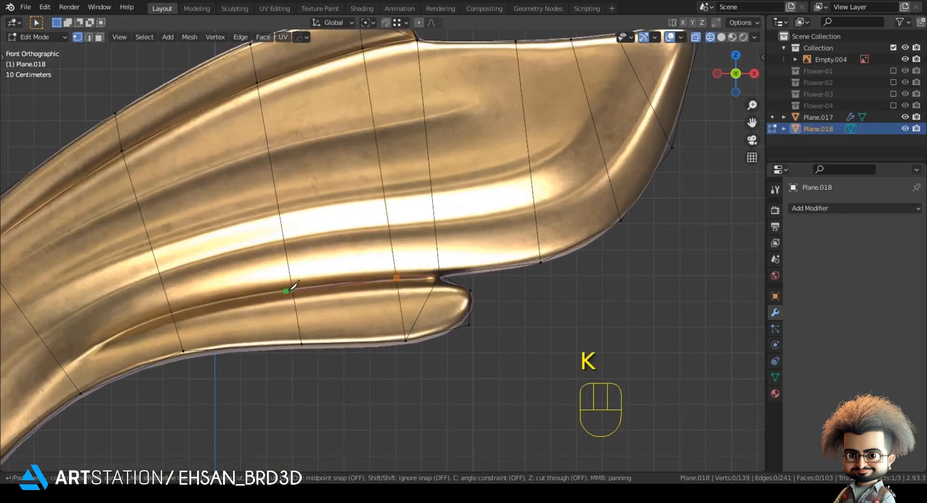
left_click(172, 343)
scroll(73, 362, "down", 2)
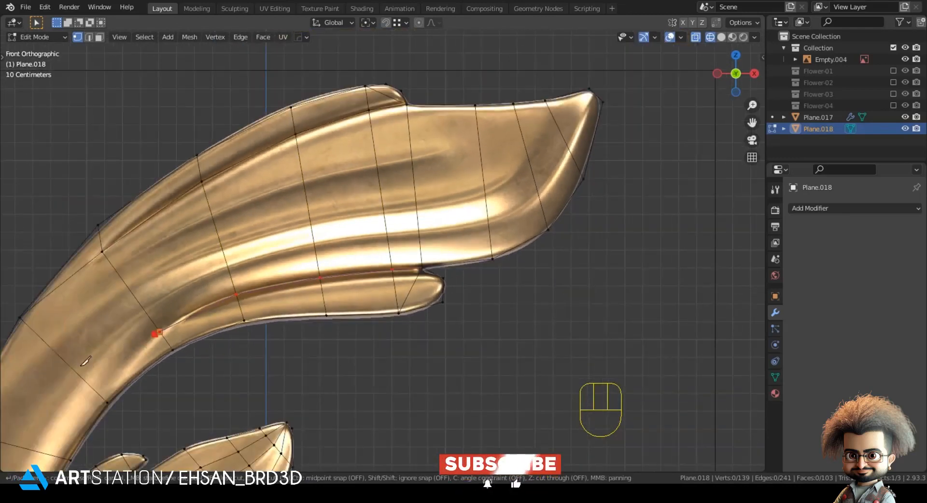
left_click(107, 400)
key("Return")
Step: Merge the doubled vertices near the lower groove's inner end and reposition the merged vertex on the crease
key("m")
left_click(166, 327)
key("g")
key("g")
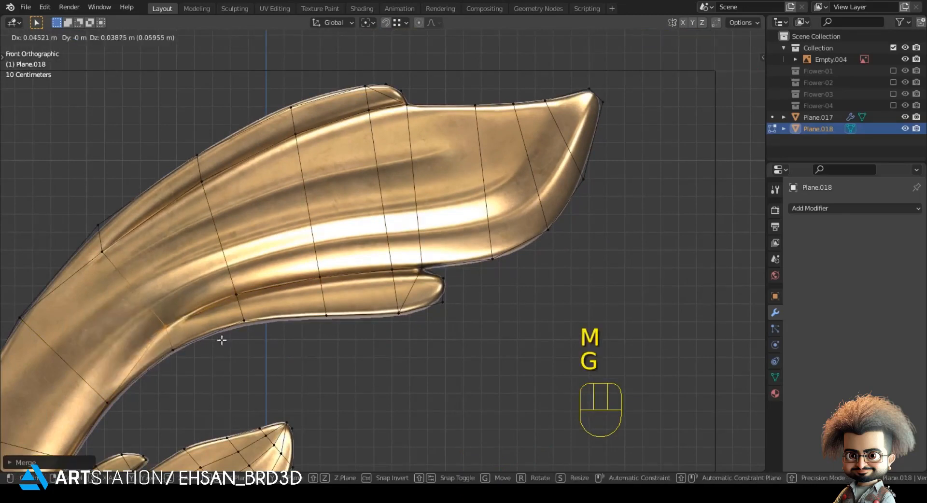
left_click(284, 370)
key("g")
left_click(259, 362)
left_click(335, 346)
middle_click_drag(372, 304, 437, 287, "shift")
scroll(349, 312, "up", 1)
key("alt+a")
Step: Adjust the large leaf's tip vertex and knife-cut a ridge line from the tip around its lower curve
scroll(320, 312, "down", 2)
middle_click_drag(253, 313, 11, 375, "shift")
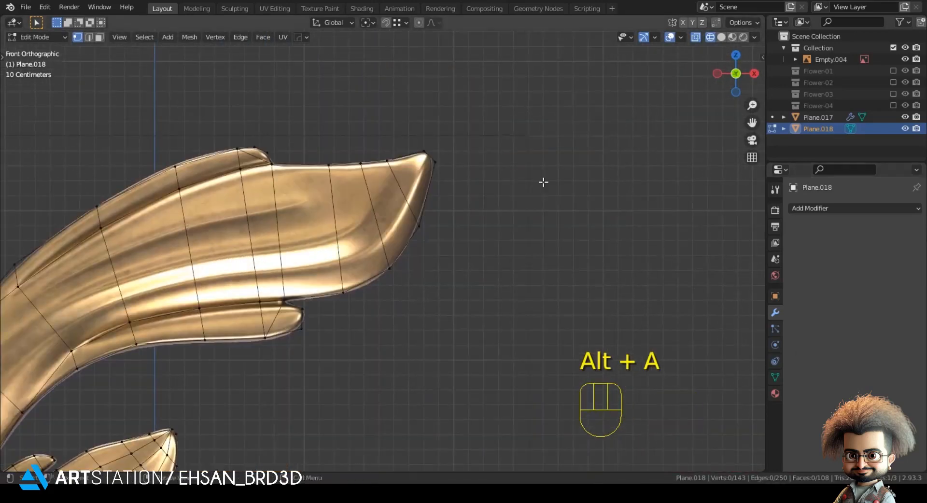
scroll(433, 188, "up", 2)
left_click(433, 188)
key("g")
left_click(434, 185)
key("k")
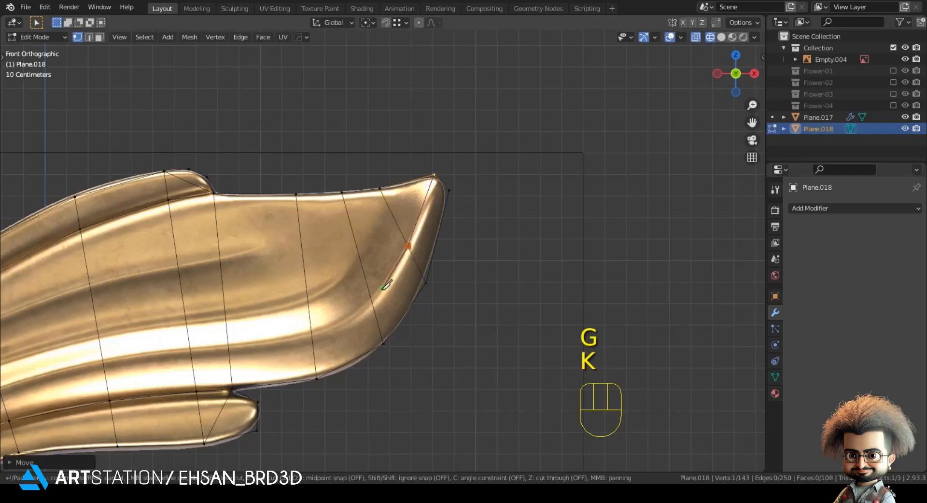
left_click(313, 331)
key("Return")
Step: Continue the ridge cut through the large leaf and down the stem to the fork with the branching leaf
middle_click_drag(287, 327, 368, 308, "shift")
key("k")
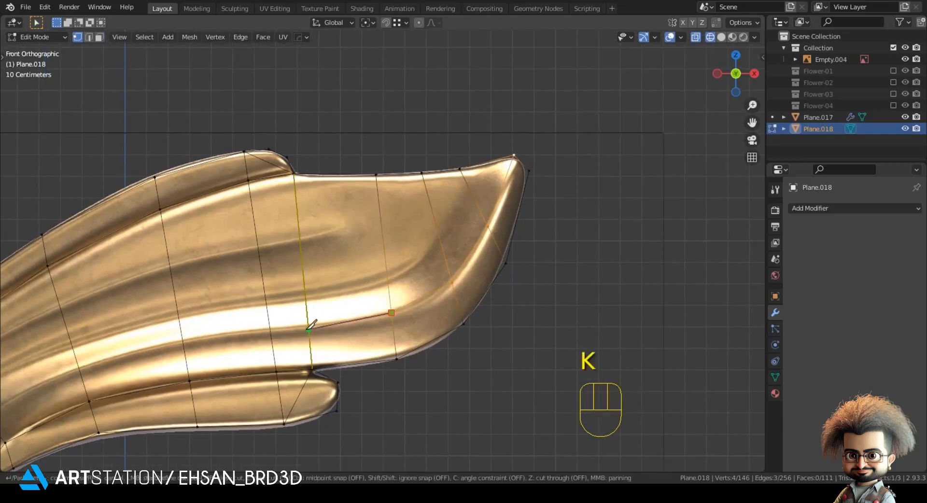
middle_click_drag(210, 345, 429, 238, "shift")
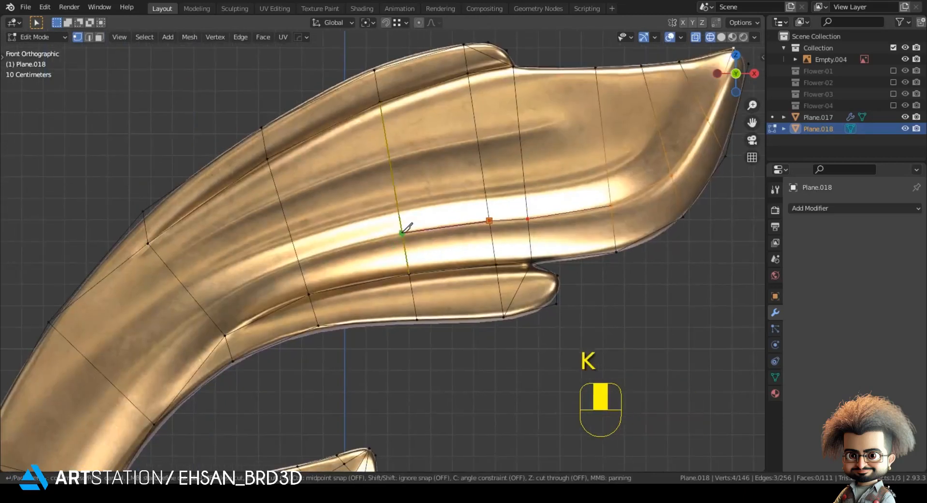
left_click(208, 306)
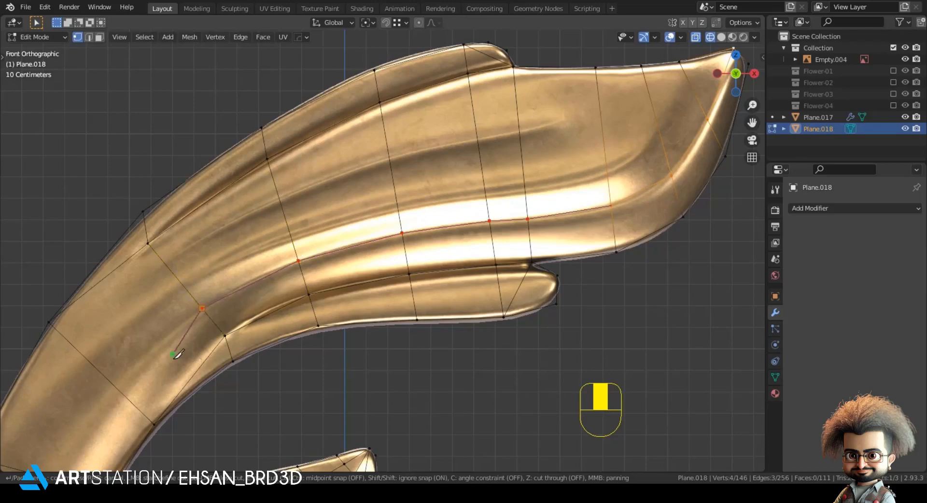
middle_click_drag(179, 350, 405, 209, "shift")
left_click(342, 247)
left_click(287, 339)
middle_click_drag(289, 335, 317, 248, "shift")
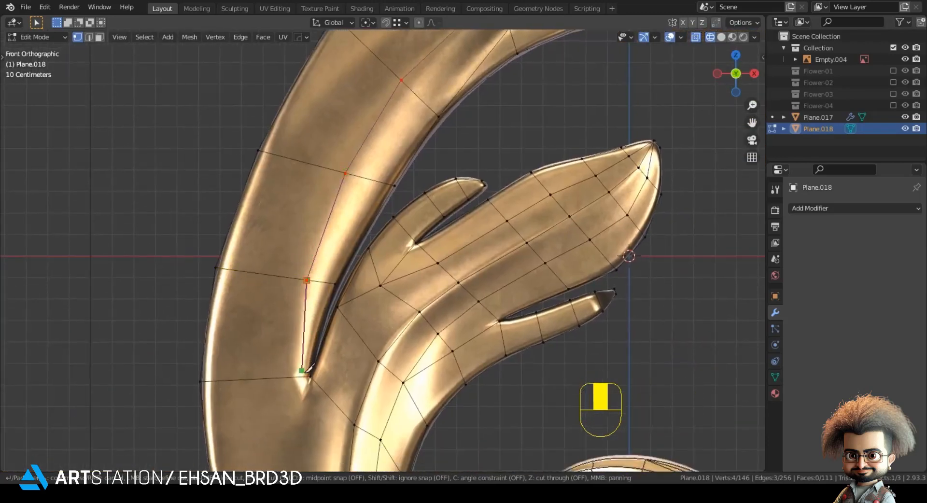
left_click(311, 376)
key("Return")
Step: Reposition the vertices of the large leaf's new ridge line to follow the reference's lower ridge and even out their spacing
scroll(623, 281, "down", 3)
left_click(622, 216)
middle_click_drag(527, 283, 422, 420, "shift")
key("alt+a")
scroll(424, 316, "up", 4)
middle_click_drag(582, 259, 573, 261, "shift")
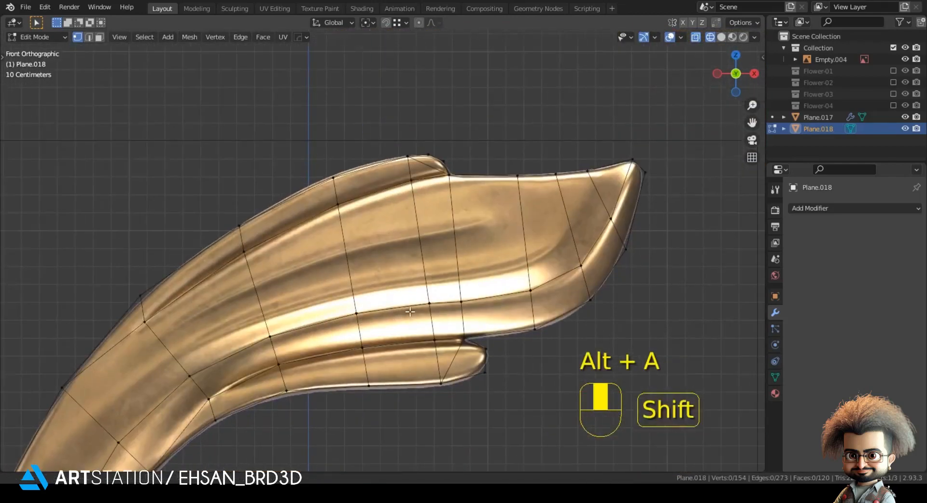
left_click(574, 262)
key("g")
left_click(570, 268)
left_click(482, 304)
key("g")
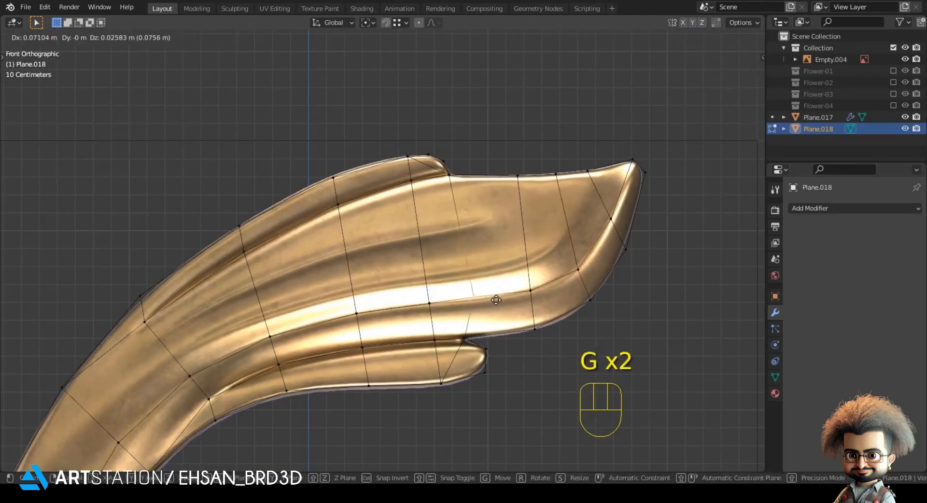
left_click(497, 304)
left_click(425, 313)
key("g")
left_click(410, 317)
left_click(454, 305)
key("g")
left_click(455, 303)
key("g")
left_click(524, 289)
key("alt+a")
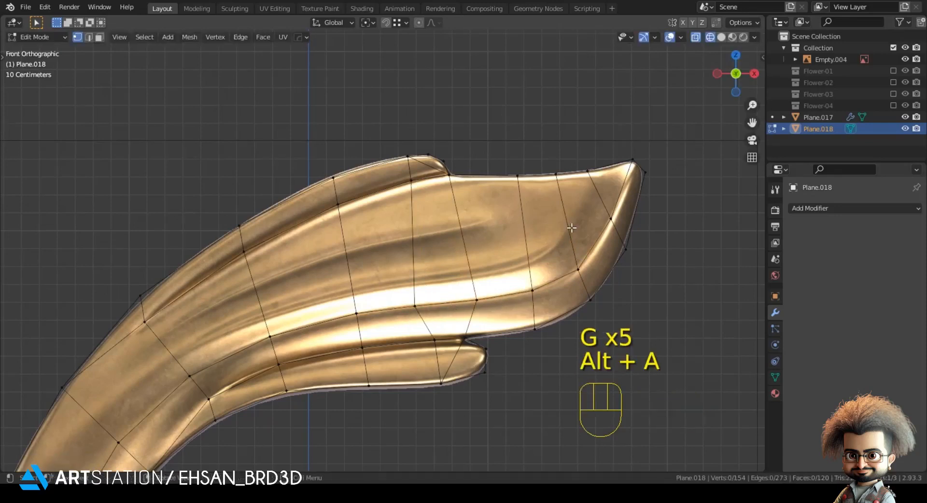
Step: Knife-cut a second line along the bright ridge's upper side, from near the large leaf's tip to the stem's outer outline
key("k")
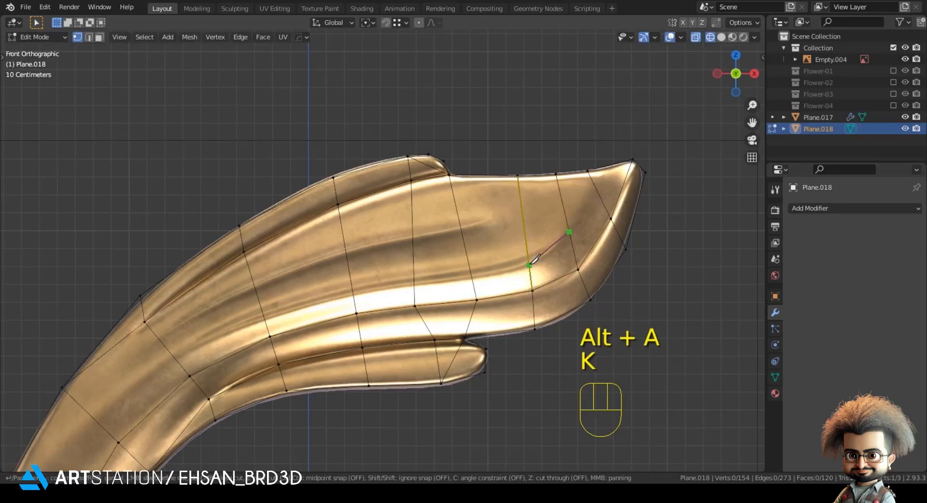
left_click(529, 265)
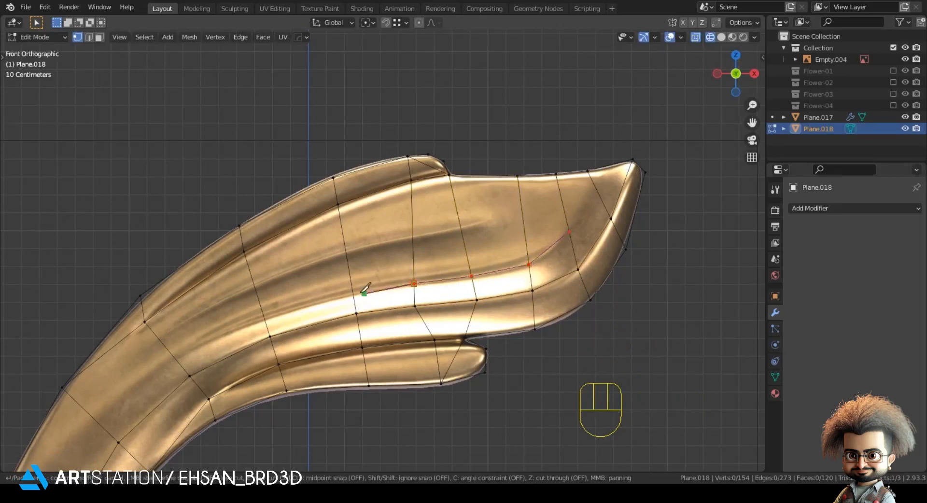
left_click(174, 351)
scroll(143, 371, "down", 1)
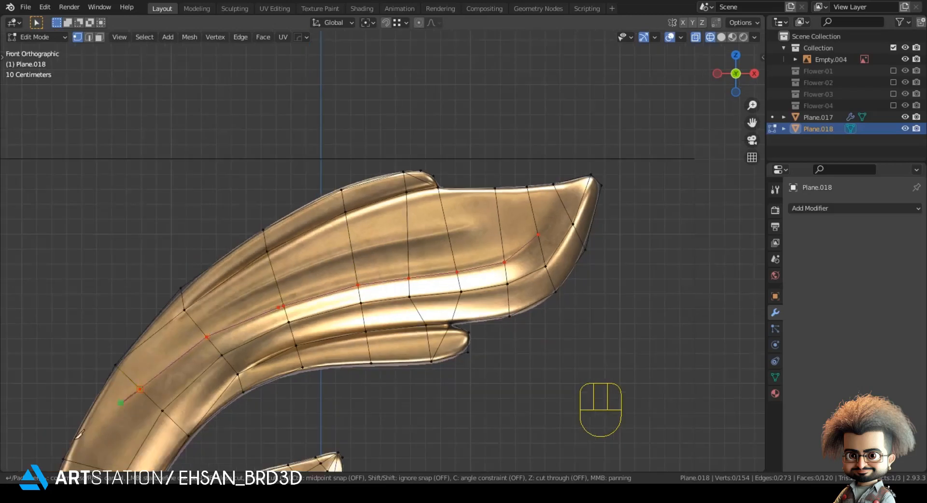
key("Return")
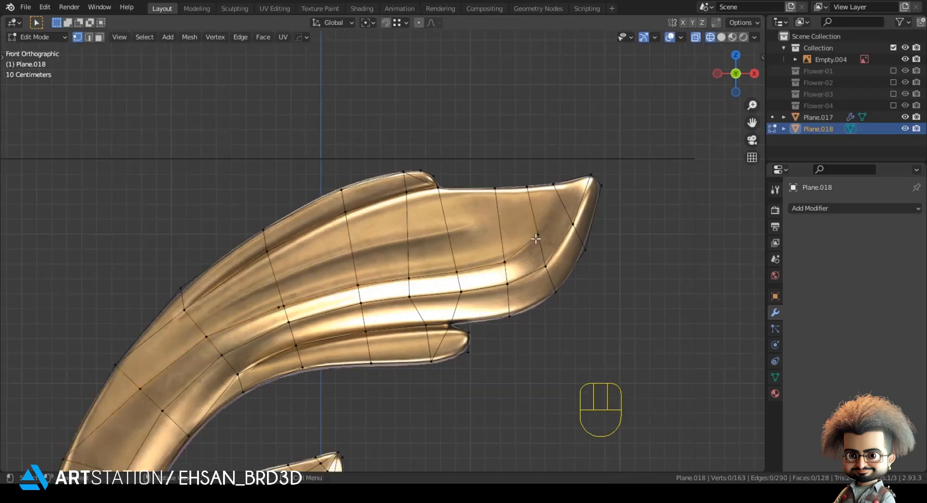
Step: Knife-cut a third line along the large leaf's middle groove, ending at the stem's outer outline
scroll(491, 221, "up", 2)
key("k")
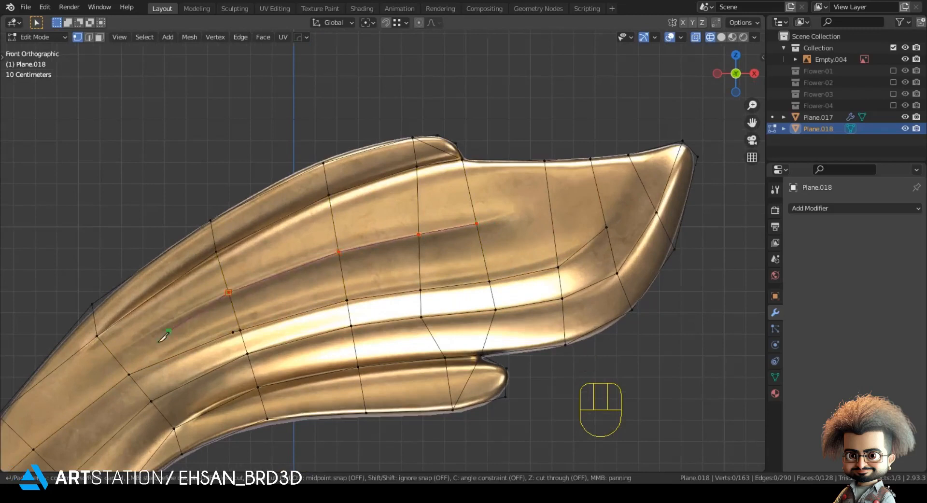
scroll(9, 400, "down", 1)
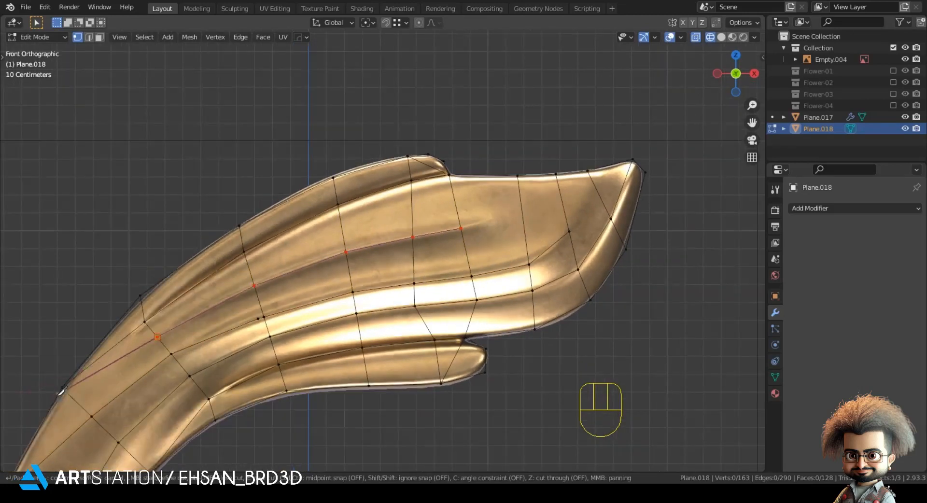
left_click(62, 388)
key("Return")
Step: Reposition vertices of the middle groove cut and link its end vertex to the leaf's upper outline
left_click(174, 337)
key("g")
right_click(164, 337)
left_click(155, 334)
key("g")
left_click(159, 331)
left_click(469, 234)
key("g")
left_click(489, 226)
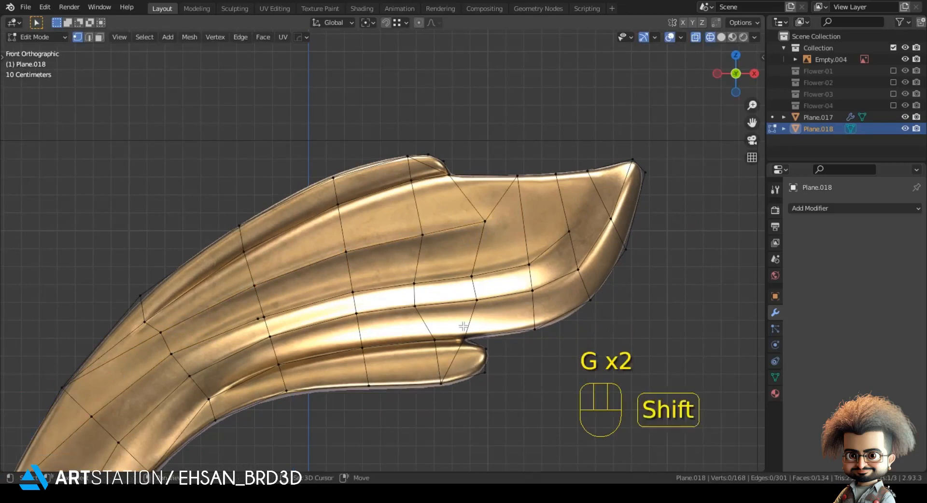
Step: Connect the end vertex of the bright ridge's upper line to the large leaf's tip
middle_click_drag(475, 321, 406, 343, "shift")
middle_click_drag(512, 255, 418, 276, "shift")
left_click(418, 276)
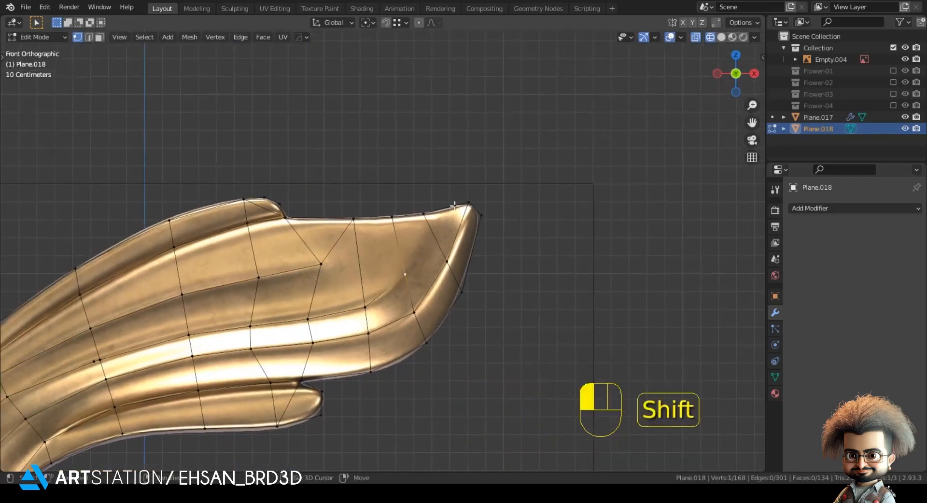
left_click(532, 309)
scroll(531, 309, "down", 2)
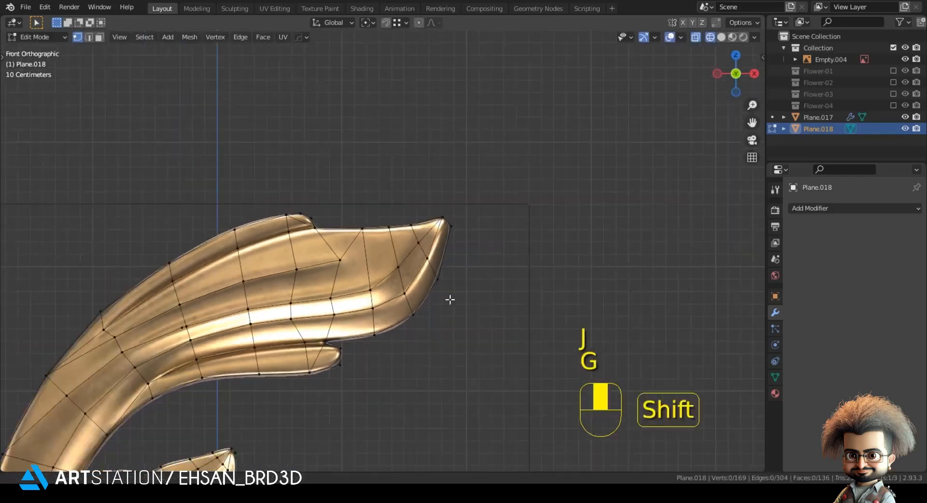
Step: Merge the doubled vertices on the large leaf's bright ridge and reposition the merged vertex
middle_click_drag(411, 338, 442, 286, "shift")
middle_click_drag(331, 356, 375, 343, "shift")
scroll(303, 241, "up", 3)
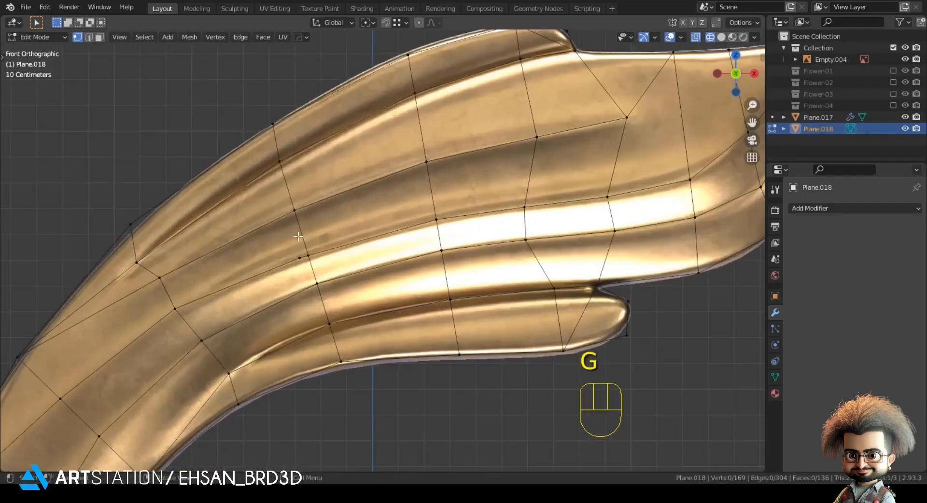
key("g")
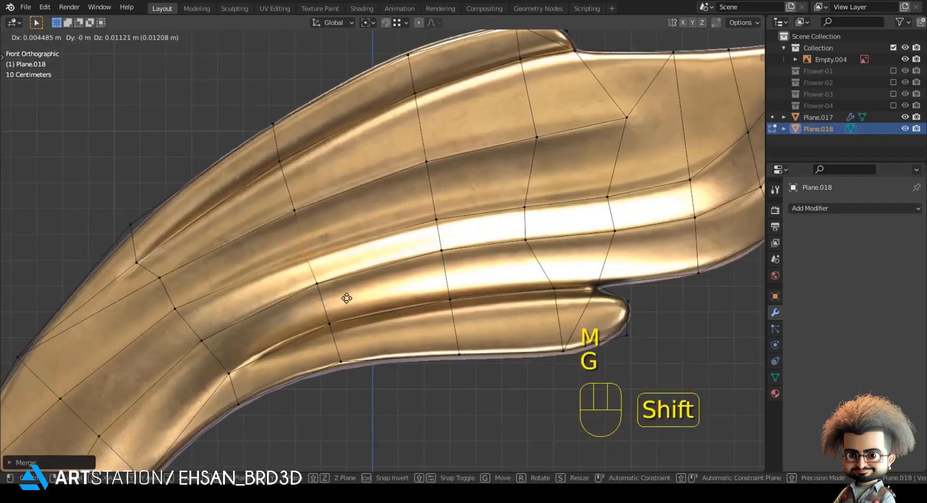
left_click(346, 298)
Step: Add a level 2 Subdivision modifier to the ornament and resume editing its edges in solid shading
scroll(441, 391, "down", 3)
left_click(440, 391)
middle_click_drag(418, 348, 418, 252, "shift")
scroll(392, 311, "down", 1)
middle_click_drag(392, 311, 429, 104, "shift")
key("Tab")
key("ctrl+2")
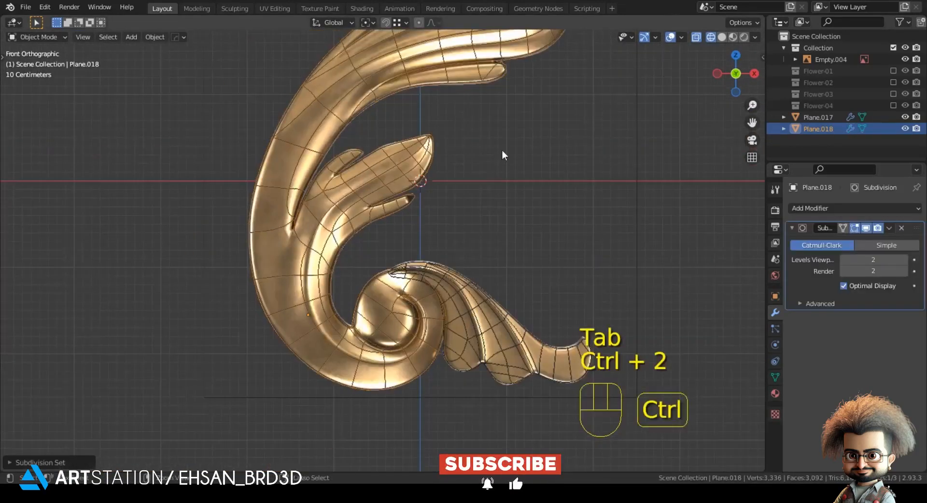
scroll(410, 296, "up", 4)
key("Tab")
key("z")
key("2")
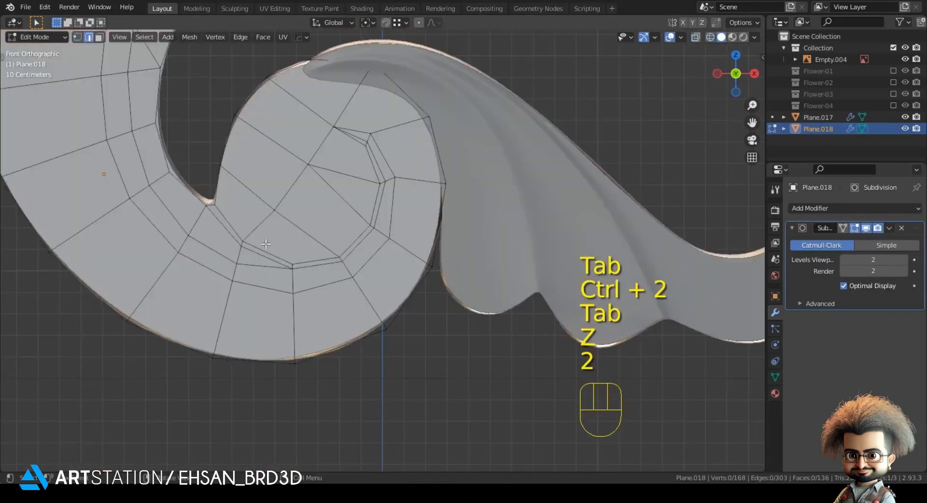
Step: Select the edge path from the spiral's inner groove along the stem's ridge to the branching leaf's tip
key("ctrl+z")
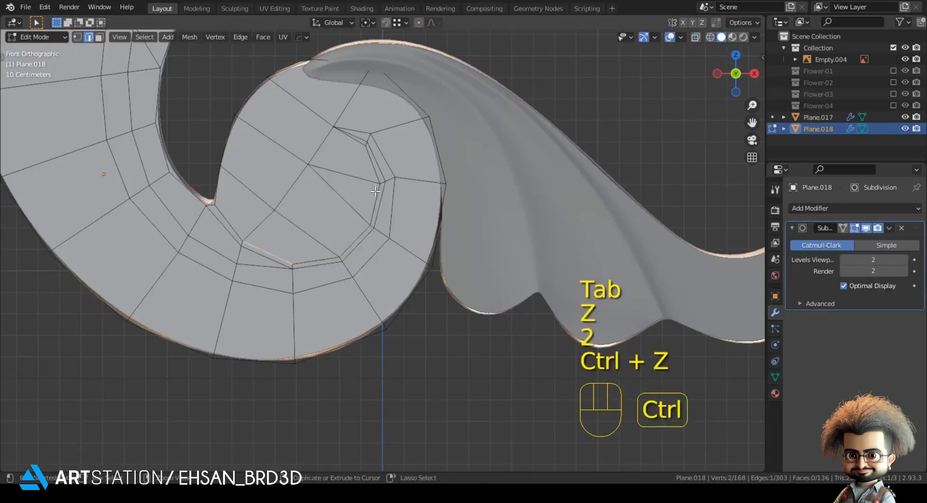
left_click(311, 285, "ctrl")
key("z")
scroll(323, 250, "down", 3)
key("z")
key("z")
middle_click_drag(240, 86, 253, 296, "shift")
scroll(253, 296, "up", 2)
key("z")
left_click(389, 150, "ctrl")
key("z")
key("z")
Step: Move the selected spiral and ridge edges along Y to give the ornament depth
scroll(339, 341, "down", 5, "shift")
middle_click_drag(324, 343, 387, 394)
key("g")
key("y")
left_click(433, 345)
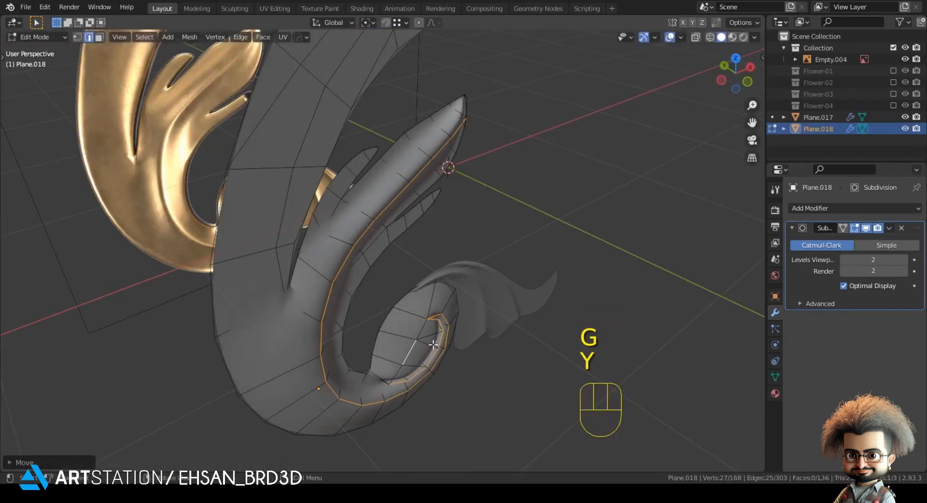
middle_click_drag(433, 345, 650, 251)
middle_click_drag(265, 275, 337, 270)
middle_click_drag(338, 348, 300, 301)
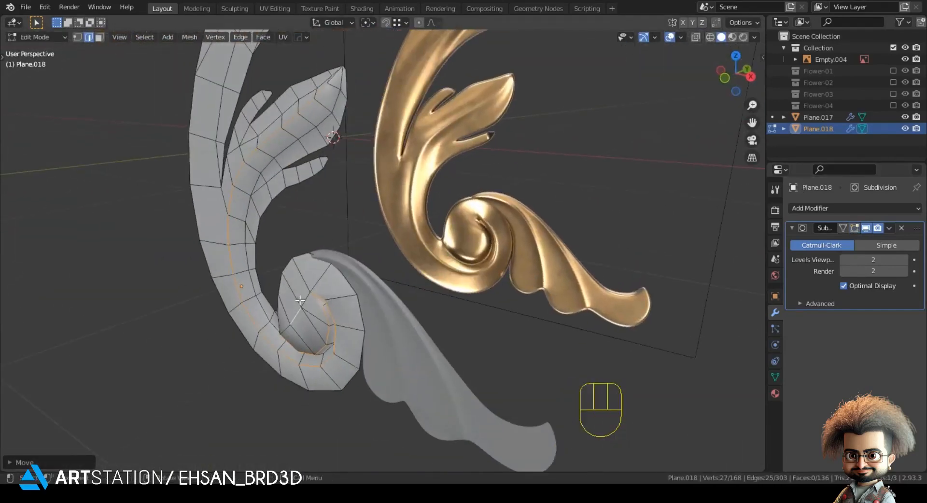
Step: Adjust the depth of vertices near the branching leaf's tip by moving them along Y
middle_click_drag(301, 163, 287, 233)
left_click(340, 264)
key("g")
key("y")
left_click(340, 278, "shift")
key("g")
key("y")
left_click(292, 234, "shift")
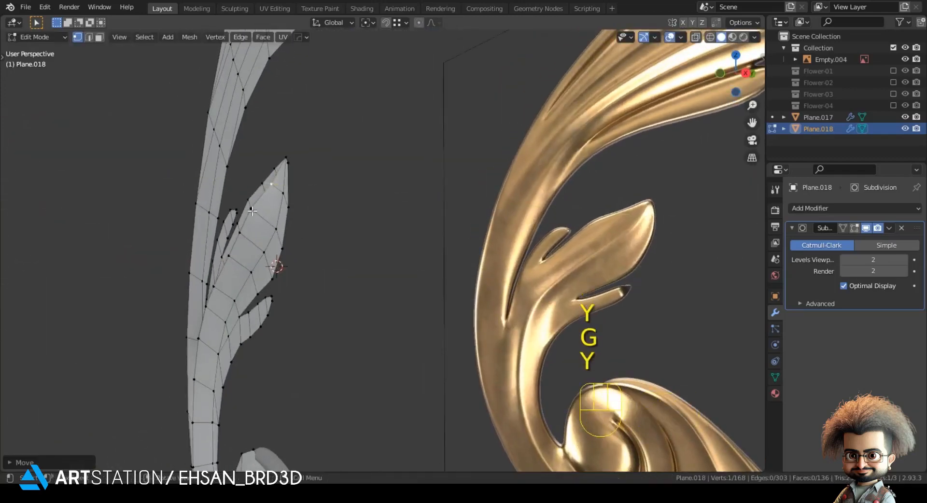
Step: Shift the selected vertex on the branching leaf's upper part along Y to refine its relief
key("g")
key("y")
left_click(257, 213, "shift")
Step: Bevel the ridge edge path running from the branching leaf's tip down the stem and into the spiral
middle_click_drag(257, 212, 443, 100)
scroll(400, 289, "down", 1)
left_click(454, 69)
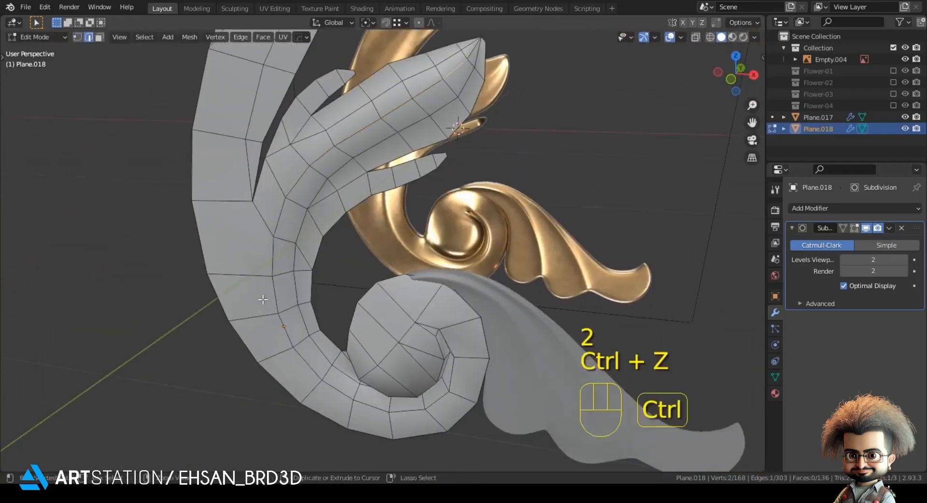
middle_click_drag(291, 309, 309, 273)
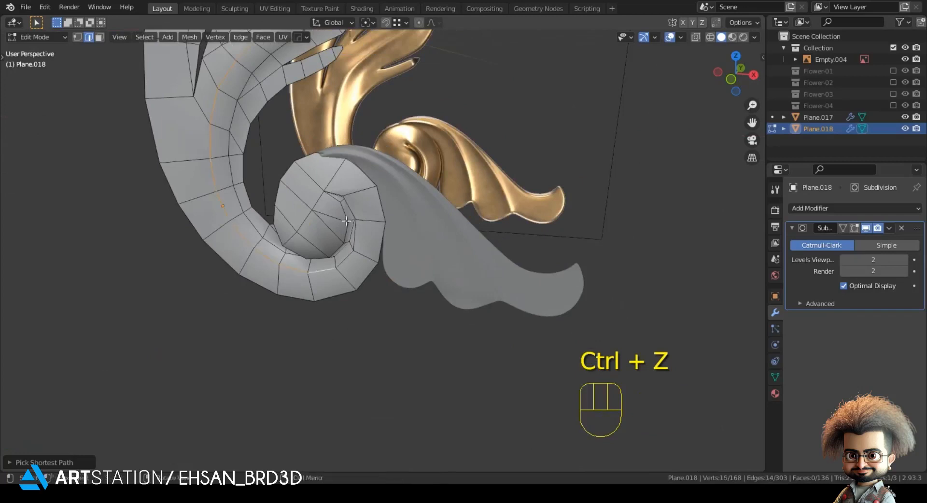
scroll(346, 222, "up", 3)
middle_click_drag(305, 146, 352, 272, "shift")
scroll(376, 213, "up", 2)
key("ctrl+b")
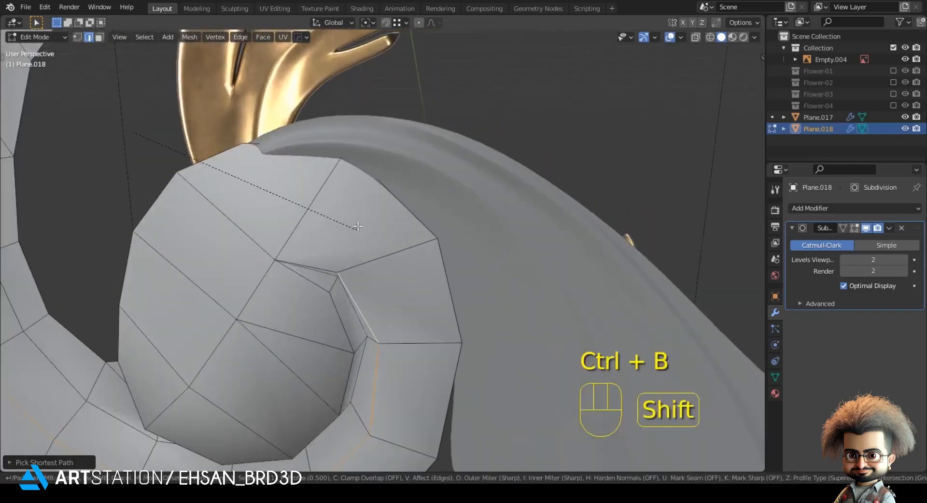
left_click(368, 261)
Step: Merge the bevel's end vertex at the spiral's inner groove into the neighbouring vertex with At Last
key("1")
middle_click_drag(368, 261, 369, 220)
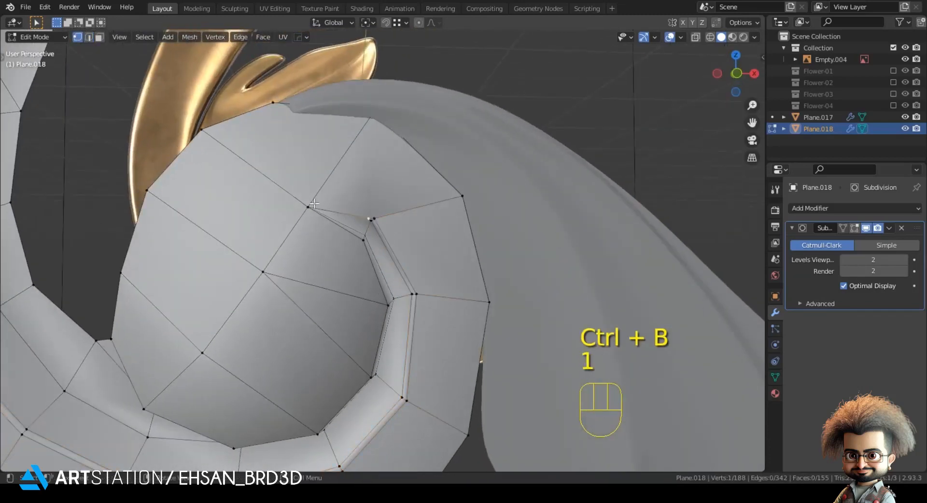
key("m")
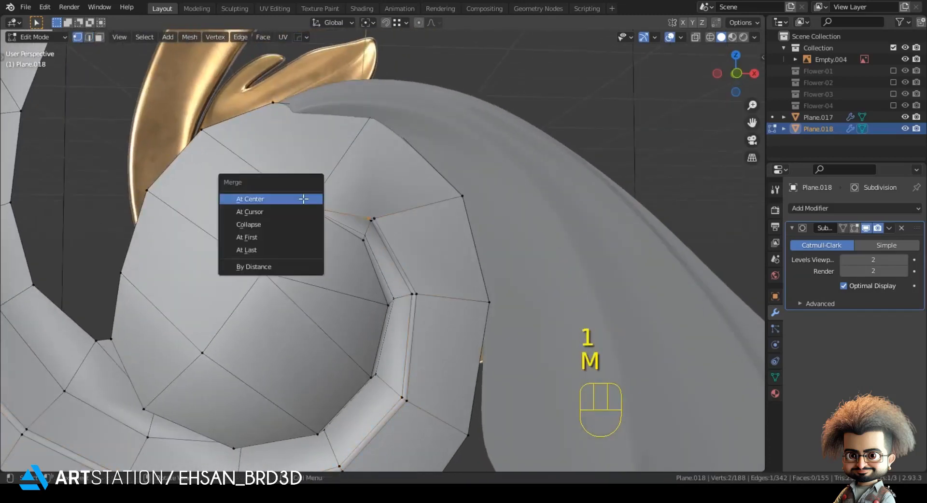
left_click(294, 249)
key("Tab")
Step: Merge the bevel's end vertex at the branching leaf into the leaf's tip vertex
scroll(302, 254, "down", 3)
middle_click_drag(306, 257, 340, 232, "shift")
key("Tab")
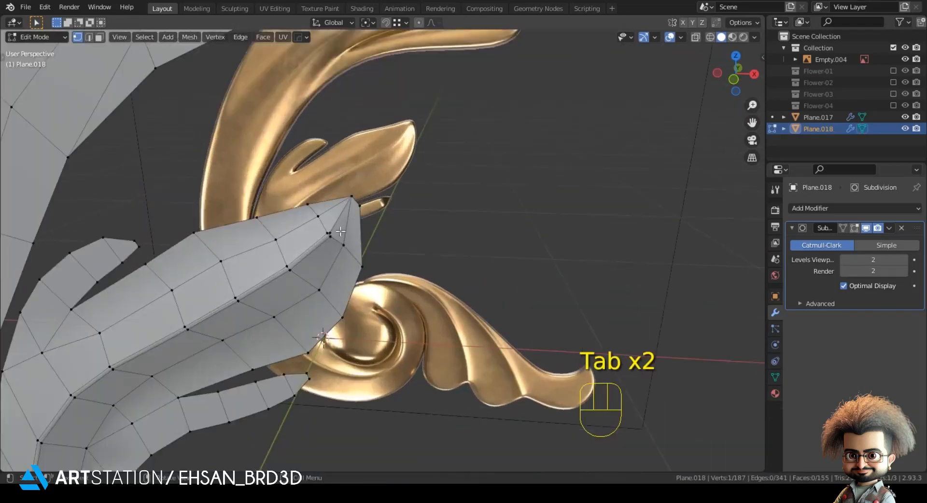
left_click(348, 196, "shift")
key("m")
left_click(348, 196)
Step: Move the vertices just below the branching leaf's tip along Y and check the smoothed surface
middle_click_drag(328, 244, 408, 215)
left_click(339, 256, "shift")
key("g")
key("y")
left_click(373, 276)
key("Tab")
key("Tab")
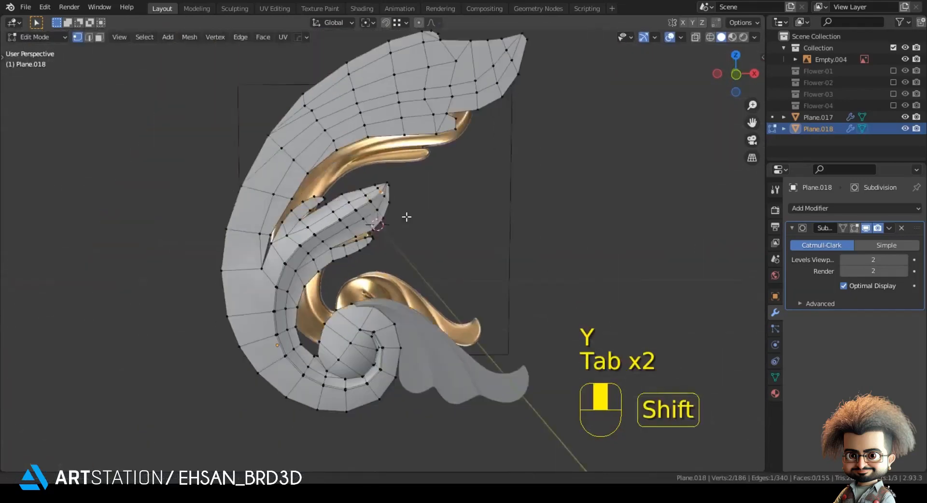
Step: Move the edge at the centre of the spiral along Y to shape its rounded bulb
key("Tab")
key("KP_1")
key("z")
key("z")
key("Tab")
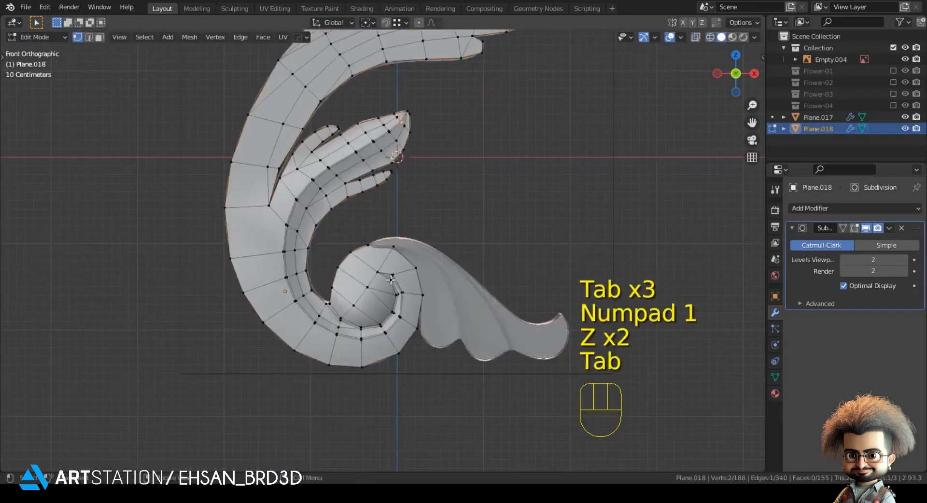
key("2")
left_click(366, 292)
middle_click_drag(365, 291, 438, 303)
key("g")
key("y")
key("Tab")
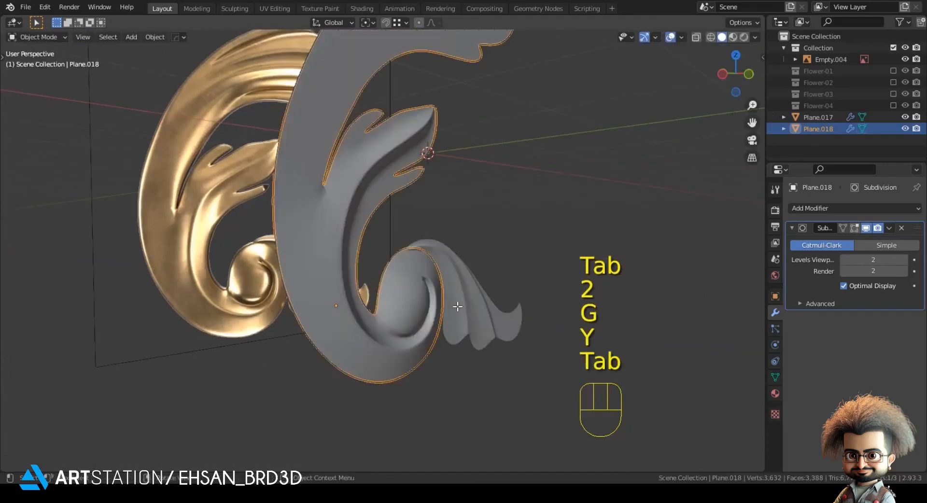
Step: Compare the ornament's mesh with the golden reference in front view, from the spiral up to the top leaf
key("KP_1")
key("z")
key("z")
middle_click_drag(420, 256, 331, 286, "shift")
scroll(332, 286, "up", 2)
key("Tab")
key("z")
middle_click_drag(249, 259, 267, 320, "shift")
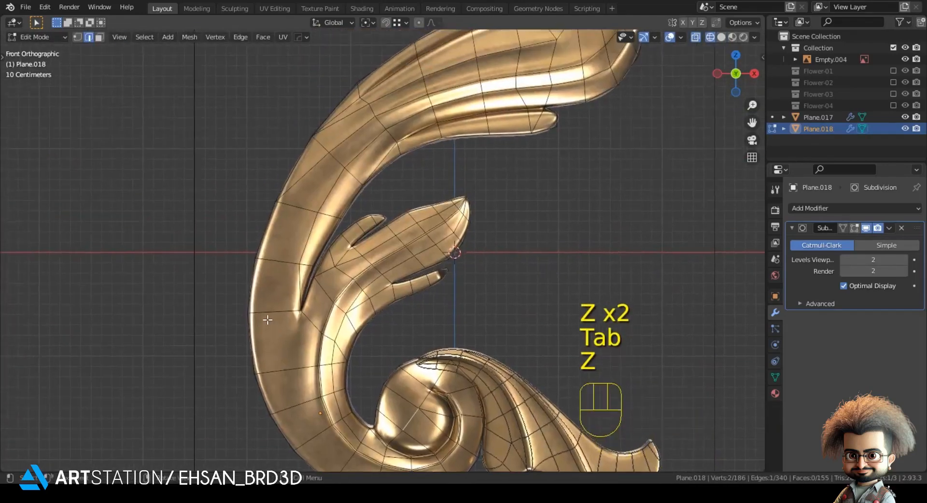
scroll(267, 321, "up", 1)
middle_click_drag(288, 269, 291, 287, "shift")
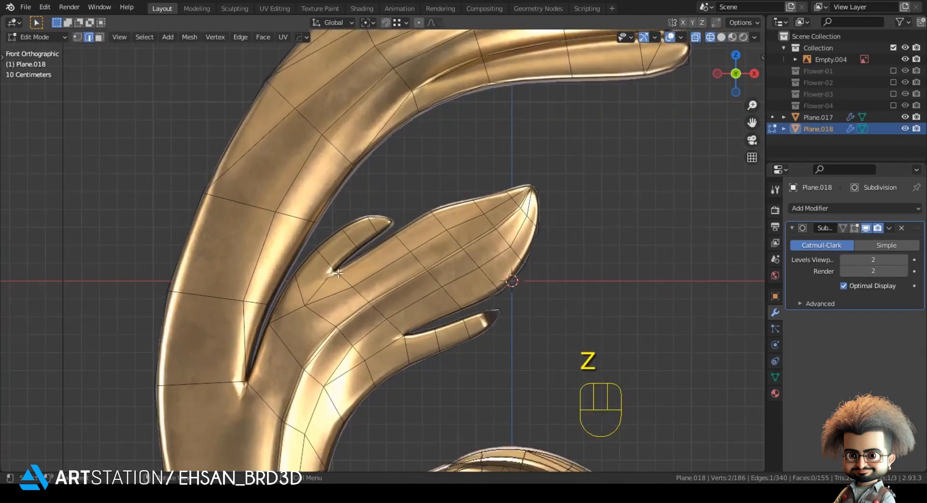
key("z")
key("Tab")
mouse_move(495, 268)
middle_mouse_down("shift")
mouse_move(411, 223)
mouse_move(403, 239)
middle_mouse_up("shift")
scroll(403, 239, "up", 1)
key("Tab")
key("z")
middle_click_drag(285, 245, 258, 336, "shift")
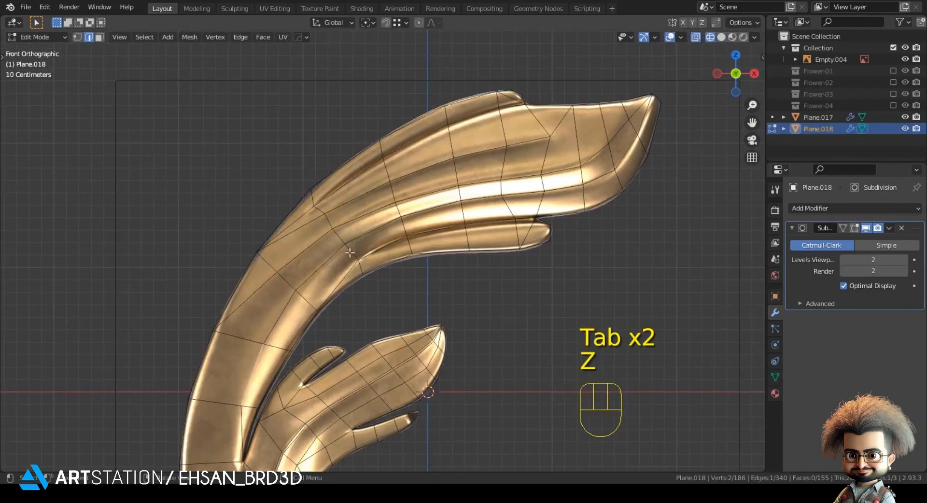
Step: Select the edge path along the top leaf's main ridge and move it along Y to add depth
middle_click_drag(447, 204, 335, 276, "shift")
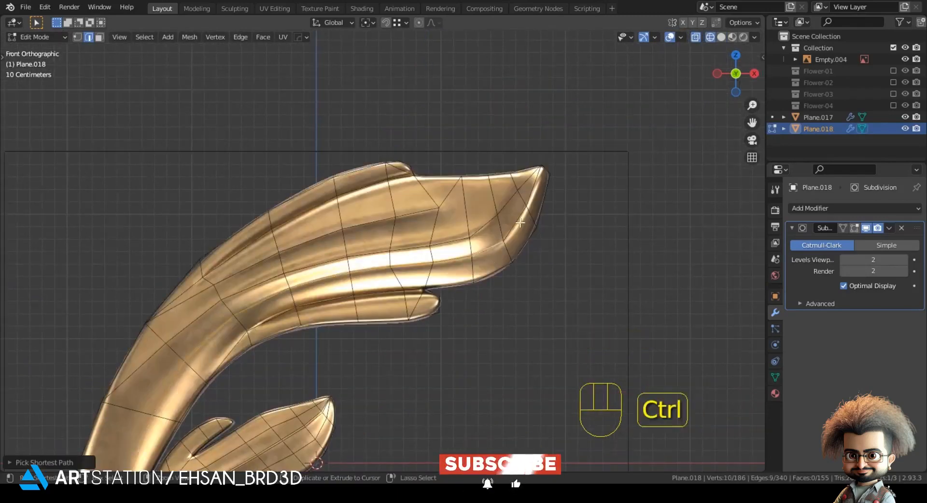
key("z")
left_click(689, 234)
mouse_move(377, 300)
middle_mouse_down()
mouse_move(413, 315)
mouse_move(355, 328)
mouse_move(288, 276)
mouse_move(243, 327)
middle_mouse_up()
key("g")
key("y")
left_click(445, 311)
key("Tab")
key("Tab")
Step: Reduce the selection to the ridge edges within the top leaf and bevel them
key("KP_1")
key("z")
left_click(270, 324)
key("c")
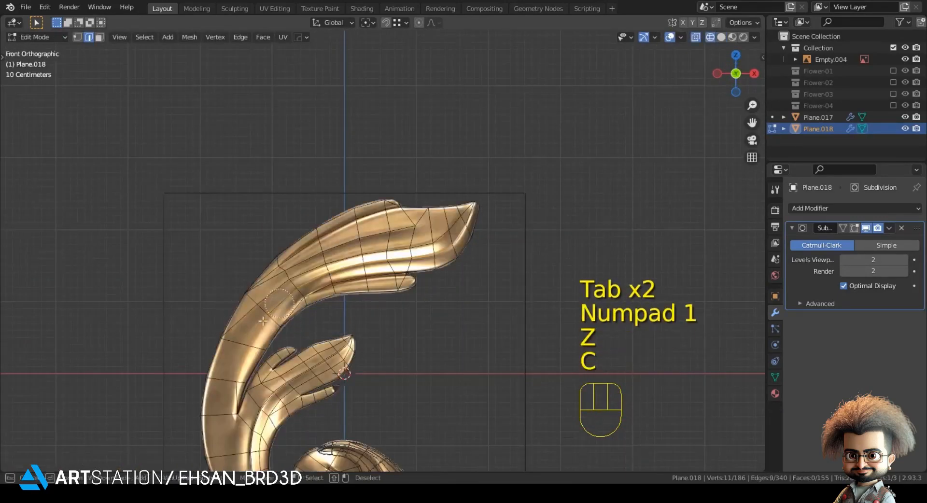
key("z")
left_click(481, 286)
middle_click_drag(478, 291, 447, 315)
scroll(447, 314, "up", 2)
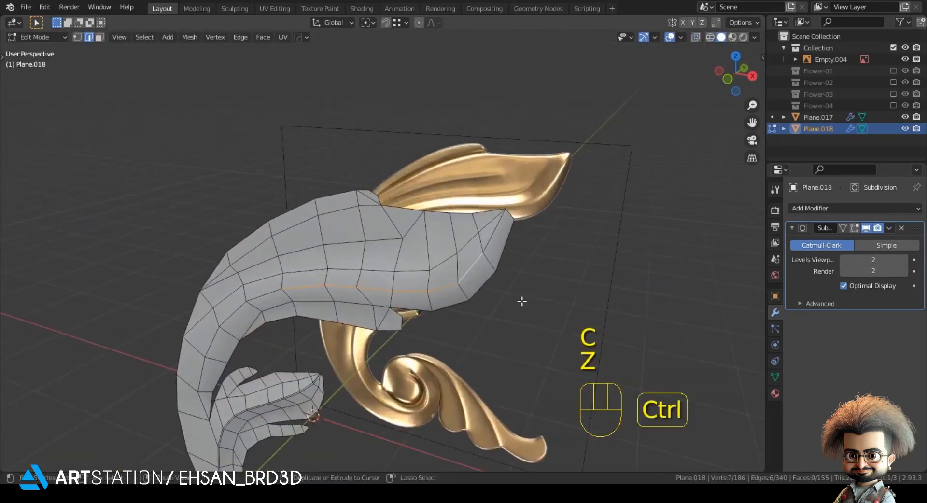
key("ctrl+b")
left_click(523, 296, "shift")
Step: Merge the ridge bevel's end vertices into the adjoining vertices at the top leaf's tip and at the stem
key("1")
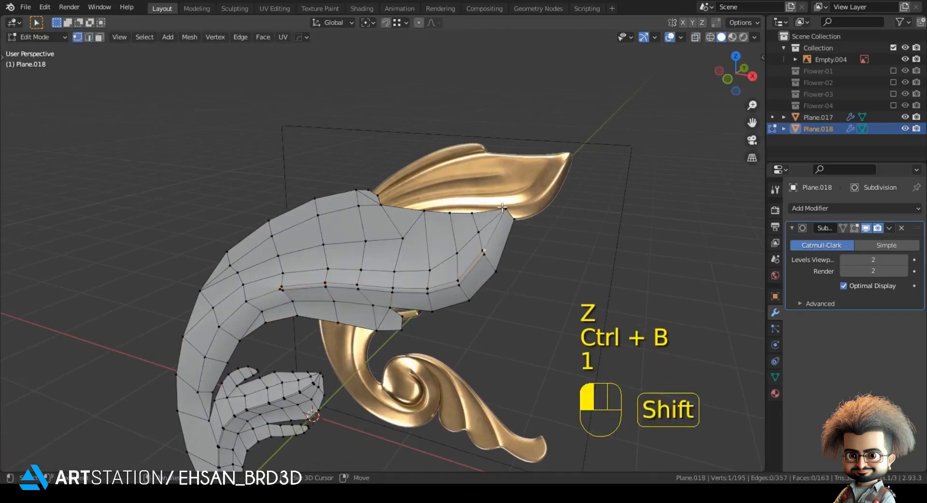
key("m")
left_click(502, 208)
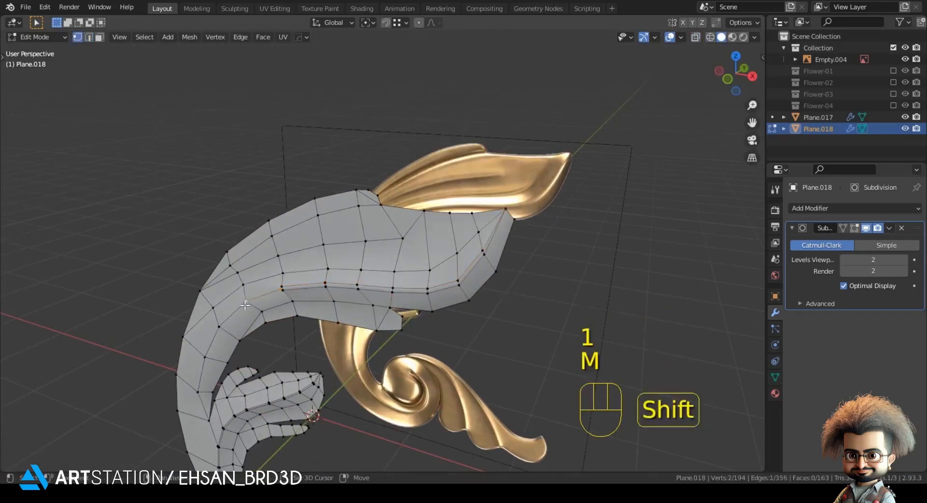
Step: Compare the top leaf's beveled ridge with the reference in front view and at an angle, in smoothed and mesh form
key("Tab")
key("KP_1")
key("z")
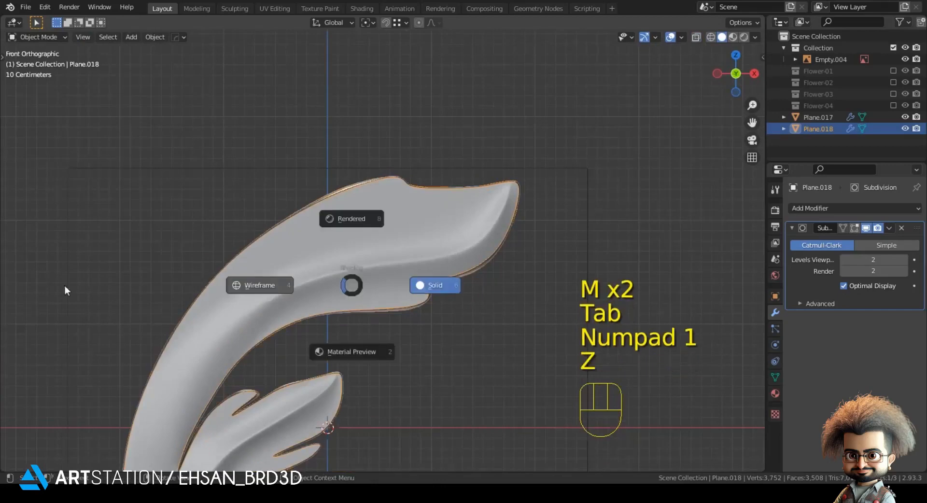
left_click(352, 351)
key("Tab")
key("z")
key("2")
key("z")
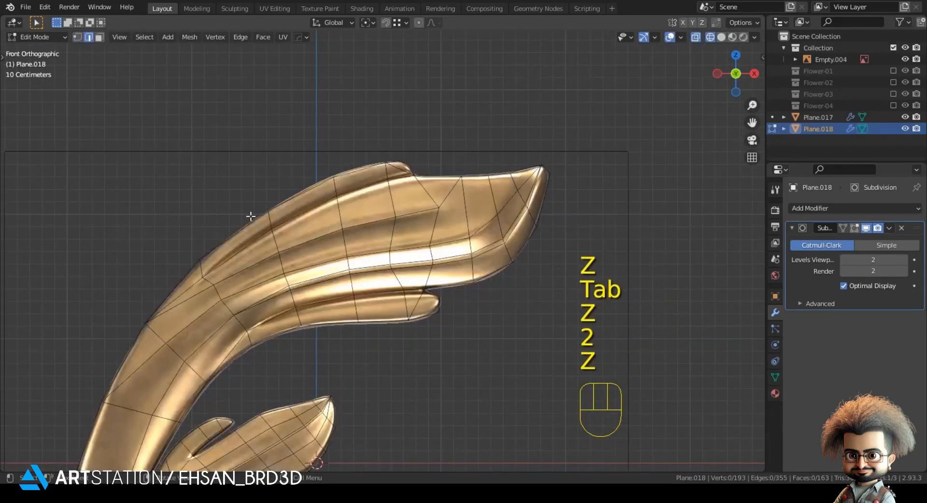
middle_click_drag(251, 213, 258, 282)
key("z")
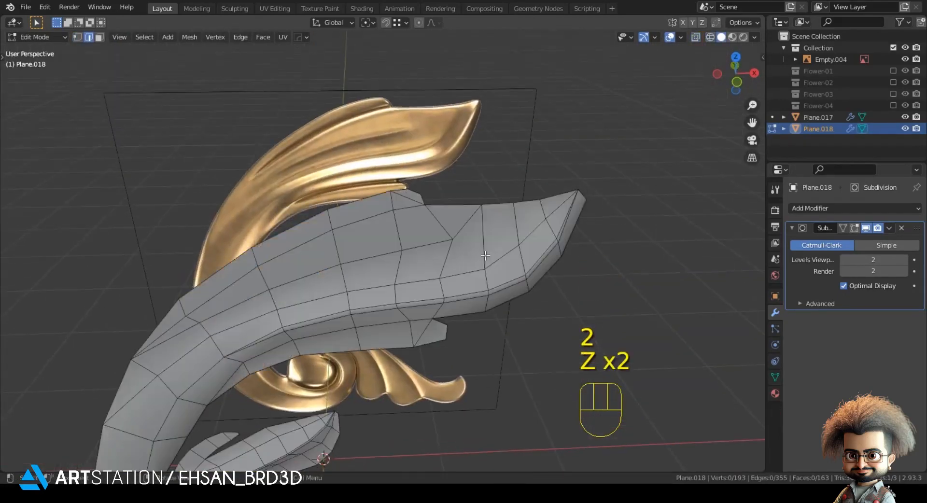
key("KP_1")
key("z")
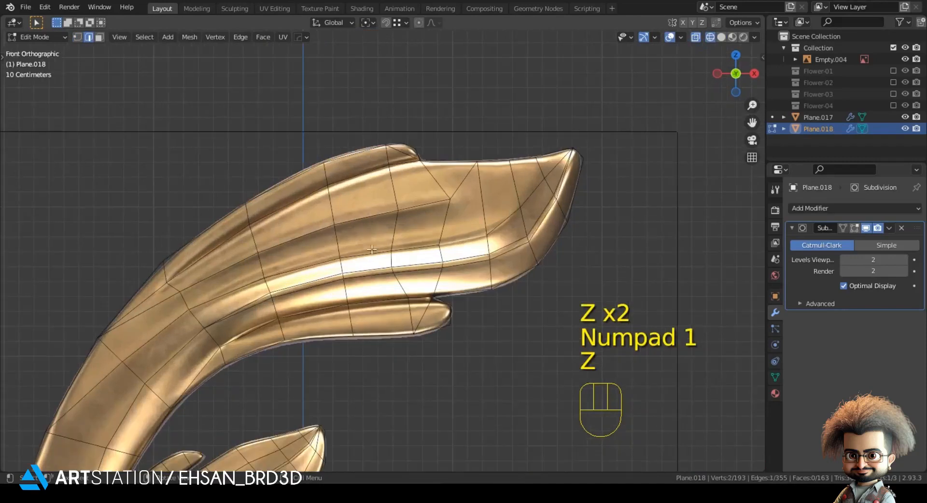
Step: Bevel the edge path running directly above the top leaf's main ridge
left_click(291, 266, "ctrl")
middle_click_drag(469, 290, 387, 298, "shift")
scroll(386, 297, "up", 3)
key("ctrl+b")
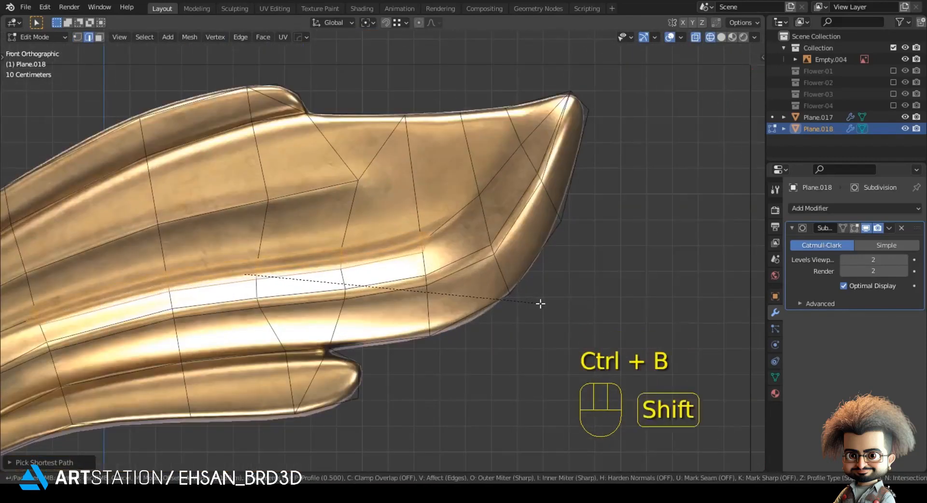
left_click(535, 301)
Step: Merge the groove bevel's end vertices into the neighbouring vertices toward the leaf tip and toward the stem
key("1")
left_click(430, 236)
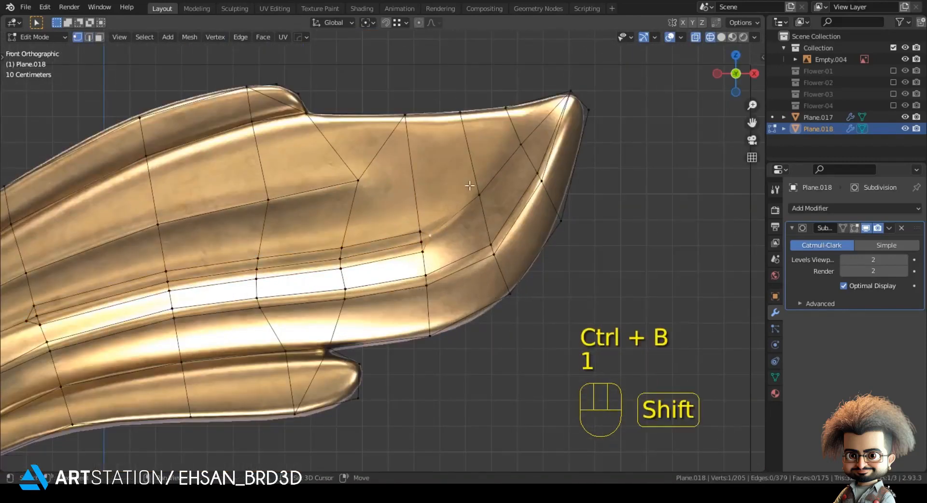
left_click(479, 195, "shift")
key("m")
left_click(470, 186)
middle_click_drag(33, 336, 296, 220, "shift")
scroll(296, 220, "down", 1)
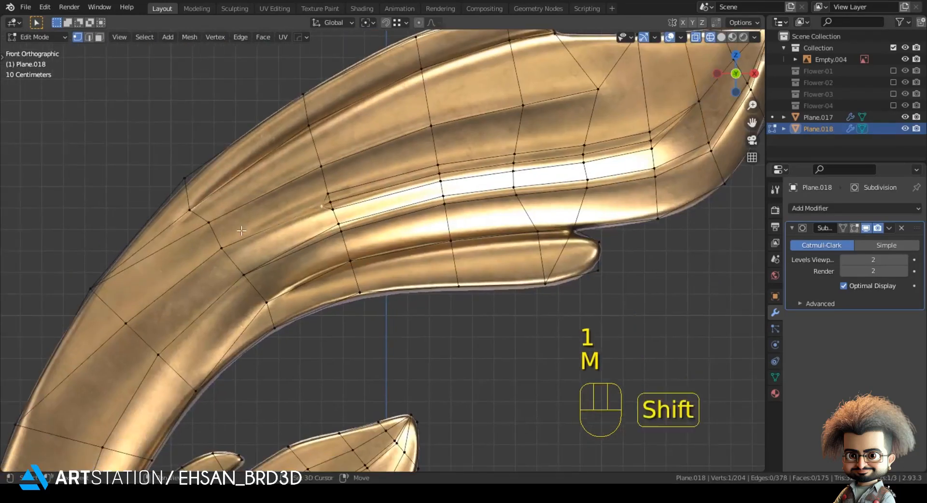
Step: Select the middle edges of the bevel above the main ridge and move them about 0.04 m along Y
mouse_move(664, 131)
middle_mouse_down("shift")
mouse_move(506, 216)
mouse_move(511, 290)
middle_mouse_up("shift")
left_click(459, 230, "ctrl")
key("z")
left_click(573, 223)
key("g")
key("y")
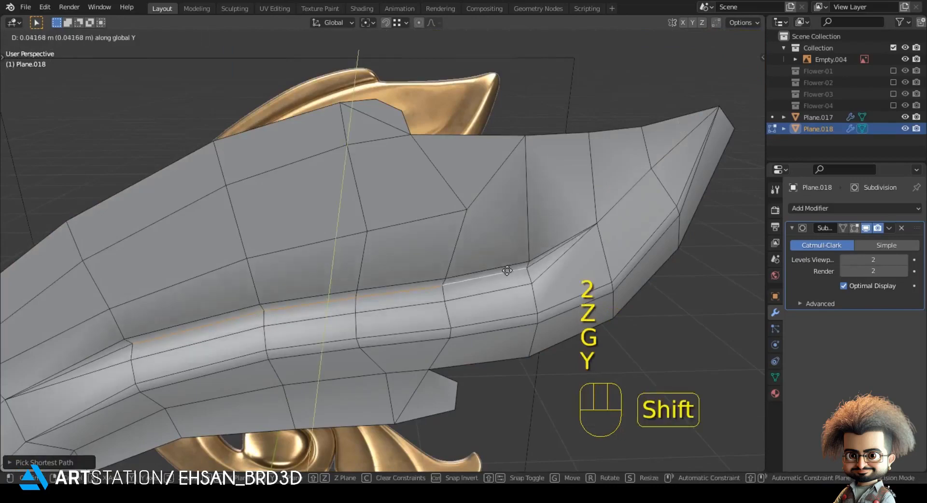
left_click(509, 273)
key("Tab")
Step: Bevel the edge path along the vein in the middle of the top leaf
key("KP_1")
key("Tab")
key("z")
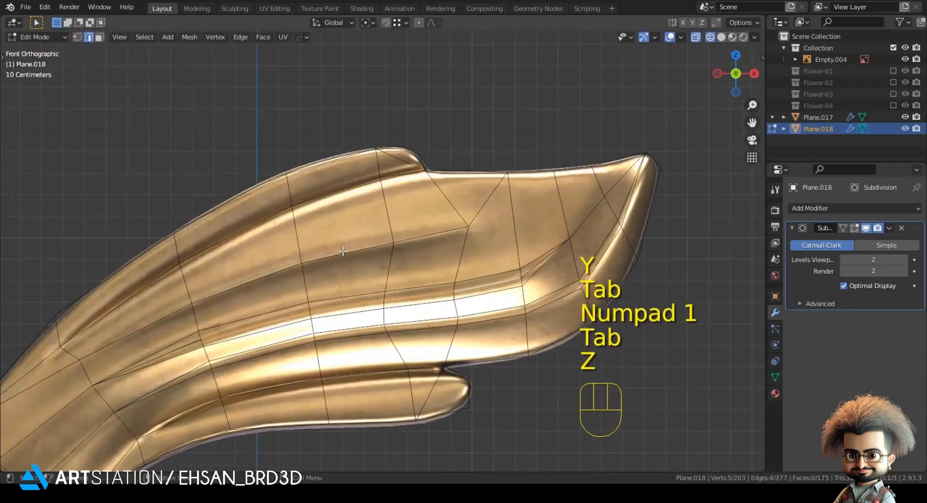
key("ctrl+b")
left_click(399, 275, "shift")
Step: Merge the vein bevel's end vertices into the existing vertices at both ends of the vein
key("1")
left_click(405, 240)
key("m")
left_click(461, 228)
key("m")
left_click(91, 348)
Step: Select the centre edges of the vein bevel in solid shading and move them along Y
key("z")
left_click(345, 289)
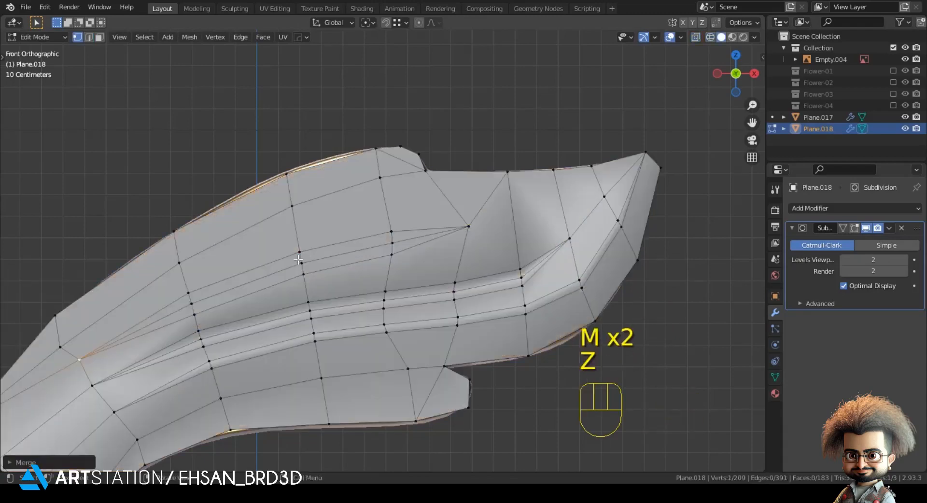
key("2")
left_click(271, 274)
left_click(332, 257, "shift")
middle_click_drag(333, 257, 385, 256)
key("g")
key("y")
left_click(393, 263, "shift")
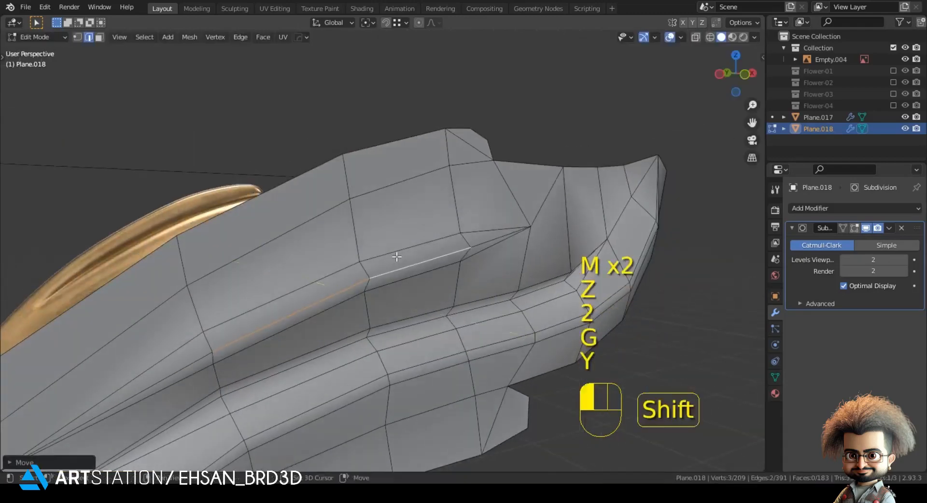
Step: Bevel the edge path separating the top leaf's upper lobe from its main blade, up to the notch
key("Tab")
key("KP_1")
scroll(329, 265, "down", 2)
key("z")
left_click(179, 239)
middle_click_drag(179, 238, 198, 242, "shift")
scroll(197, 242, "up", 2)
key("Tab")
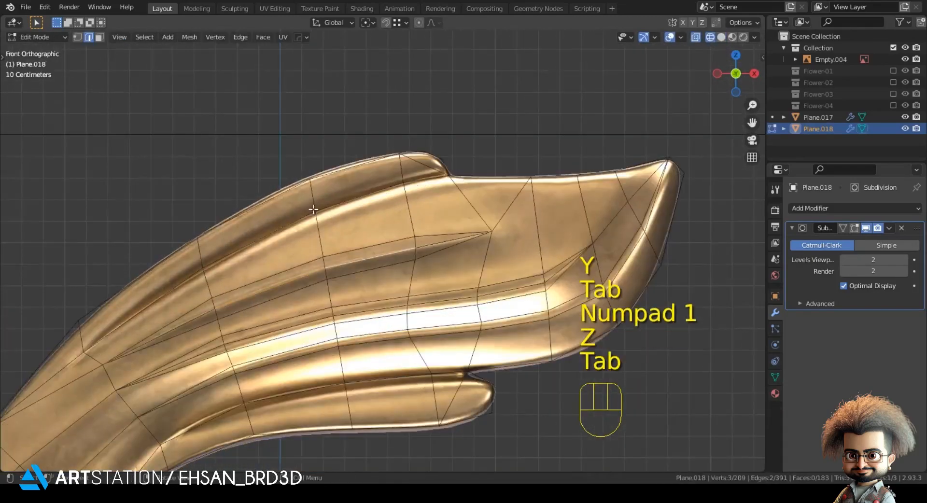
left_click(426, 182)
mouse_move(324, 253)
middle_mouse_down("shift")
mouse_move(405, 207)
mouse_move(336, 299)
middle_mouse_up("shift")
scroll(336, 294, "up", 2)
key("ctrl+b")
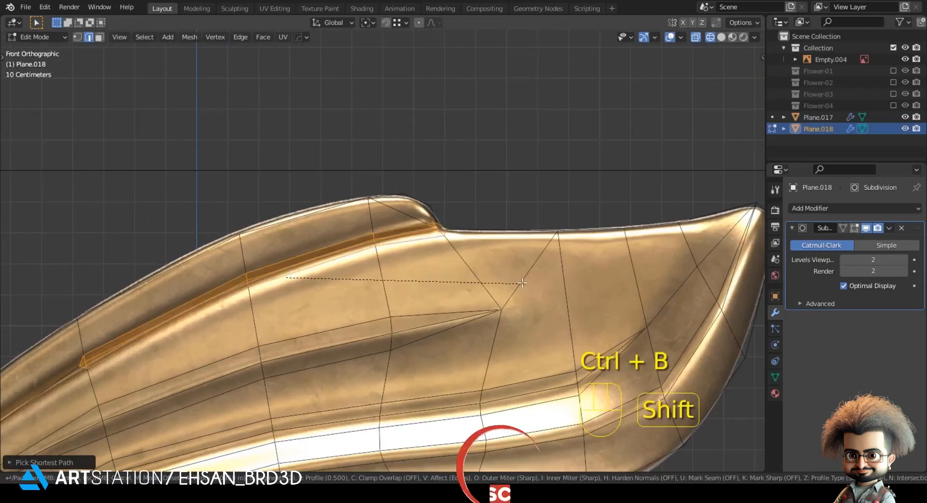
left_click(513, 278)
Step: Merge the corner vertex at the upper lobe's notch with the bevel's nearest end vertex
middle_click_drag(513, 278, 474, 317, "shift")
scroll(474, 317, "up", 5)
key("1")
left_click(442, 294)
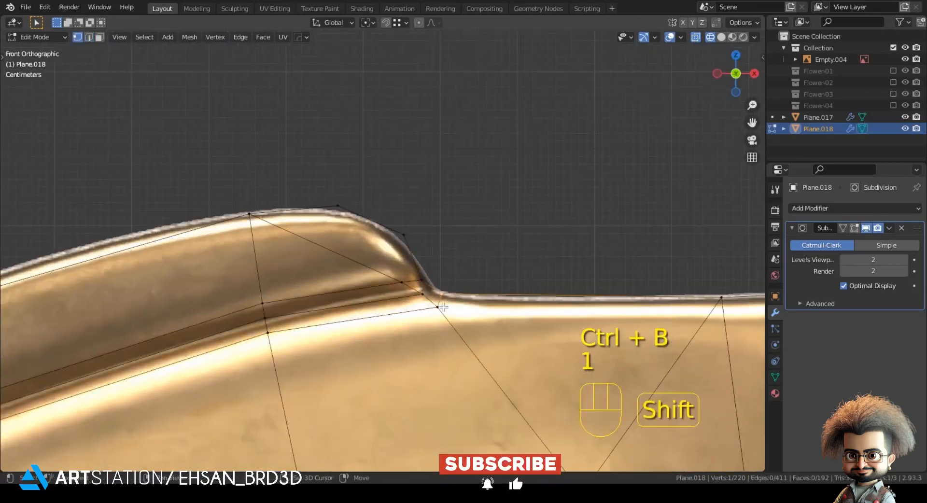
key("m")
left_click(441, 311)
scroll(437, 310, "up", 1)
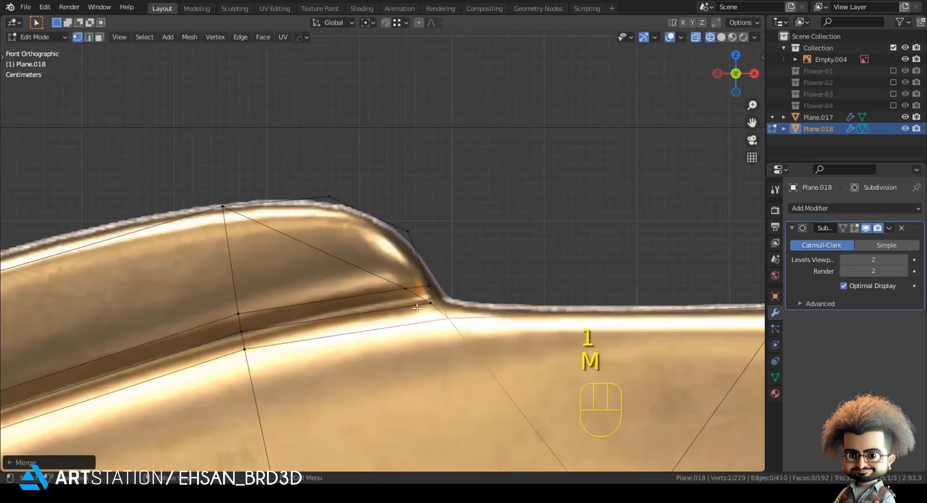
Step: Reposition the corner vertices at the upper lobe's notch and merge the leftover bevel end vertices there
key("k")
key("Return")
left_click(435, 303)
key("m")
left_click(440, 296)
key("g")
left_click(413, 289)
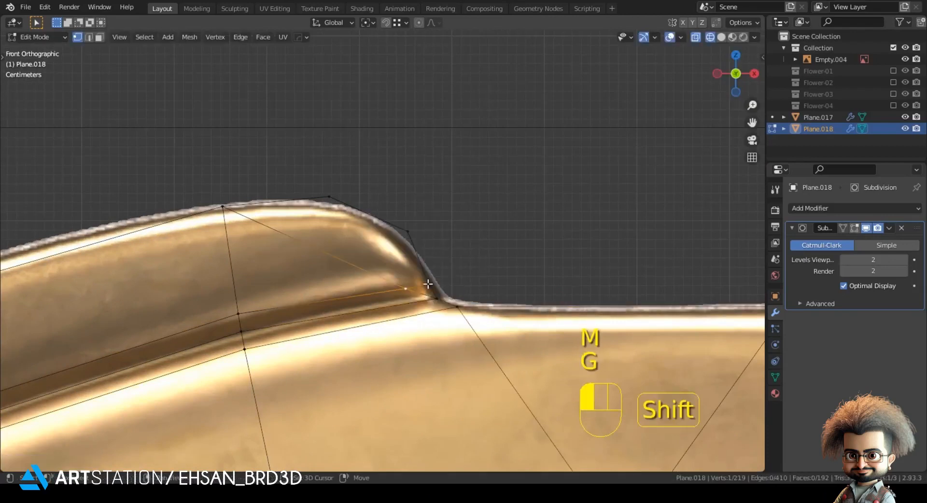
key("m")
left_click(427, 284)
scroll(451, 237, "down", 4)
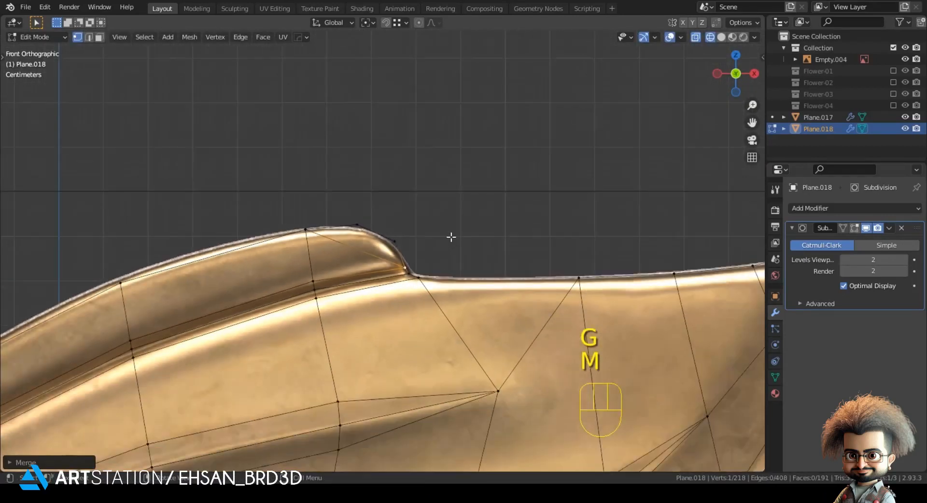
Step: Merge the lobe bevel's end vertices at its lower end into one point
middle_click_drag(272, 347, 526, 199, "shift")
scroll(527, 200, "down", 2)
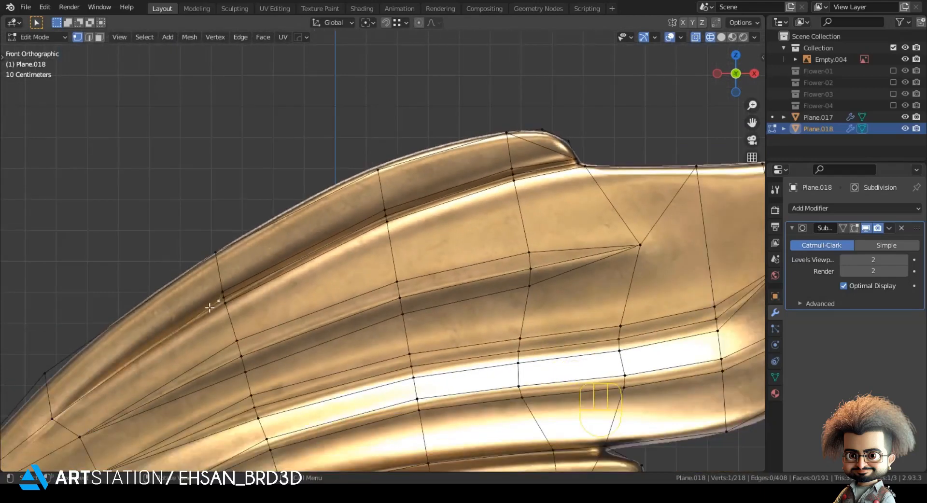
key("m")
left_click(61, 423)
Step: Select the centre edges of the upper lobe's bevel in solid shading and move them along Y to shape the groove
key("2")
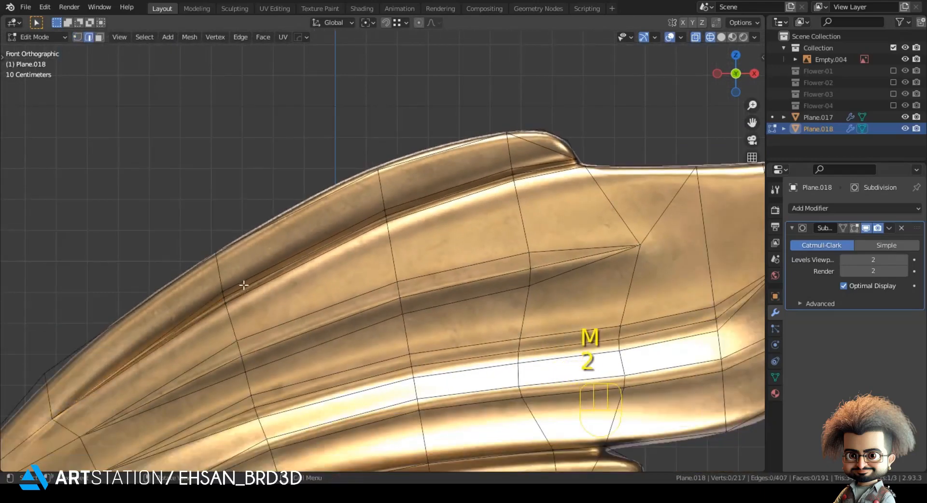
key("z")
scroll(555, 202, "down", 2)
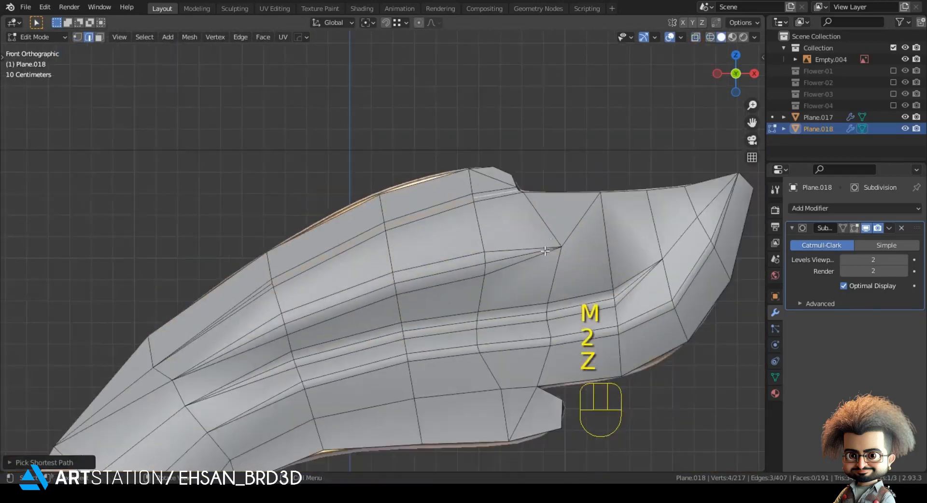
middle_click_drag(548, 244, 512, 284)
key("g")
key("y")
left_click(539, 270)
key("Tab")
key("KP_1")
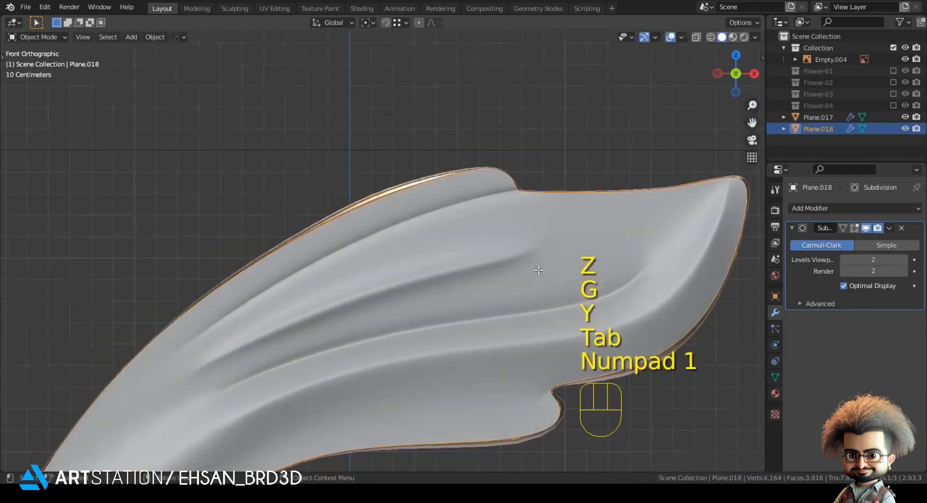
key("z")
key("z")
scroll(468, 280, "down", 2)
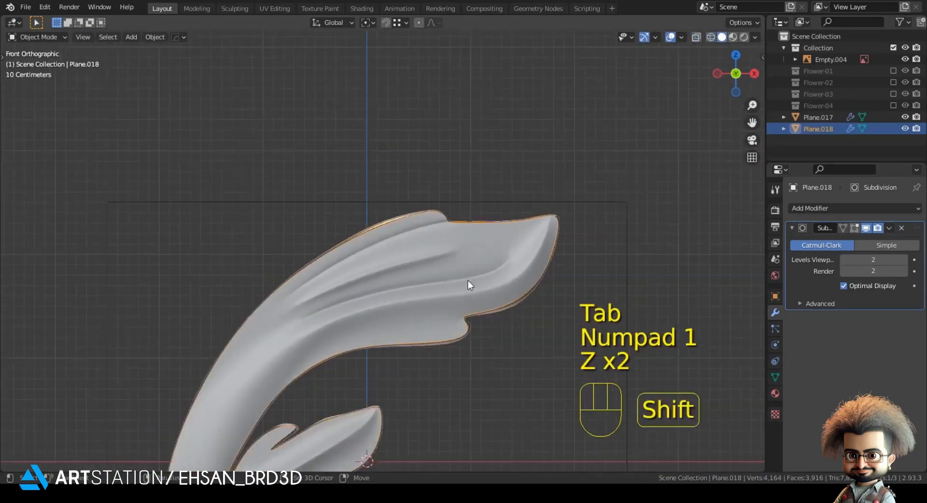
Step: Connect the vertex at the fork between the stem and the small leaf to the stem's outer edge vertex
middle_click_drag(413, 327, 426, 238, "shift")
scroll(400, 256, "down", 2)
middle_click_drag(380, 267, 444, 163, "shift")
scroll(444, 164, "up", 2)
key("Tab")
key("z")
key("z")
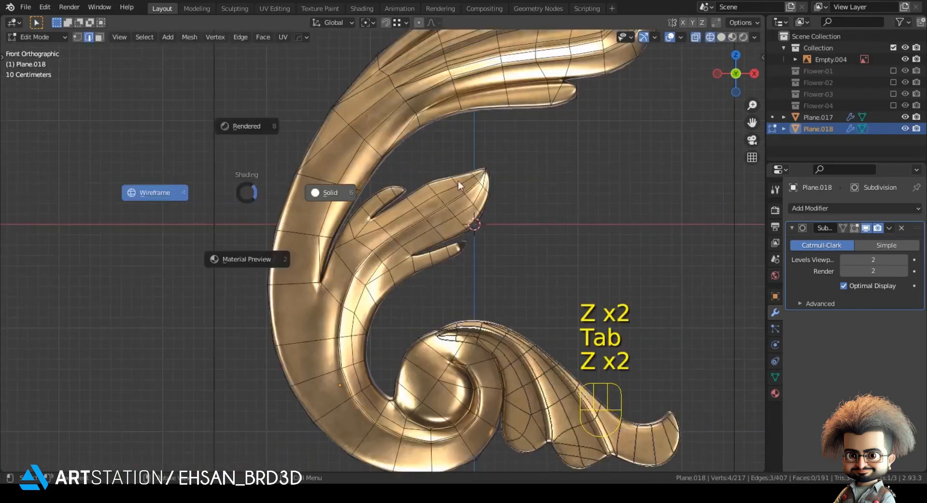
left_click(465, 173)
key("1")
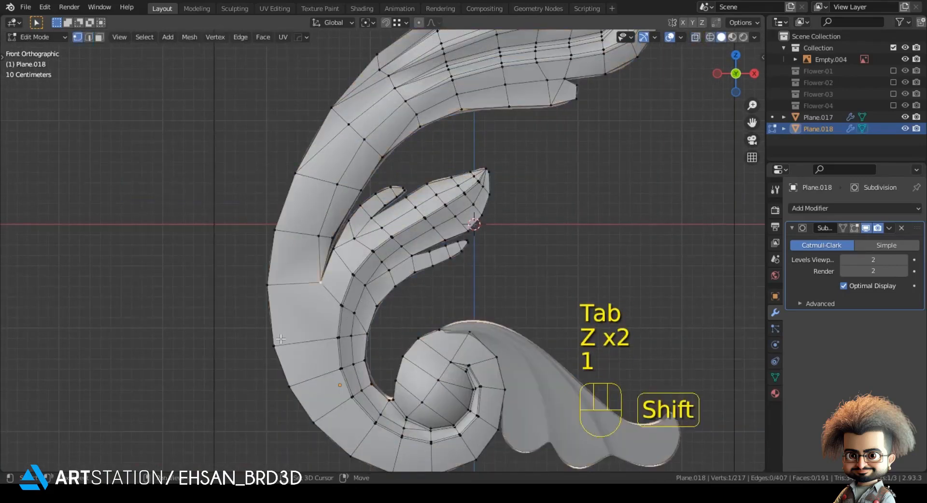
Step: Compare the whole ornament with the golden reference in wireframe and solid shading, and clear the selection
scroll(157, 289, "down", 2)
key("z")
left_click(109, 243)
key("z")
left_click(251, 247)
key("Tab")
scroll(457, 245, "down", 2)
mouse_move(439, 246)
middle_mouse_down("shift")
mouse_move(404, 251)
mouse_move(406, 240)
middle_mouse_up("shift")
key("alt+a")
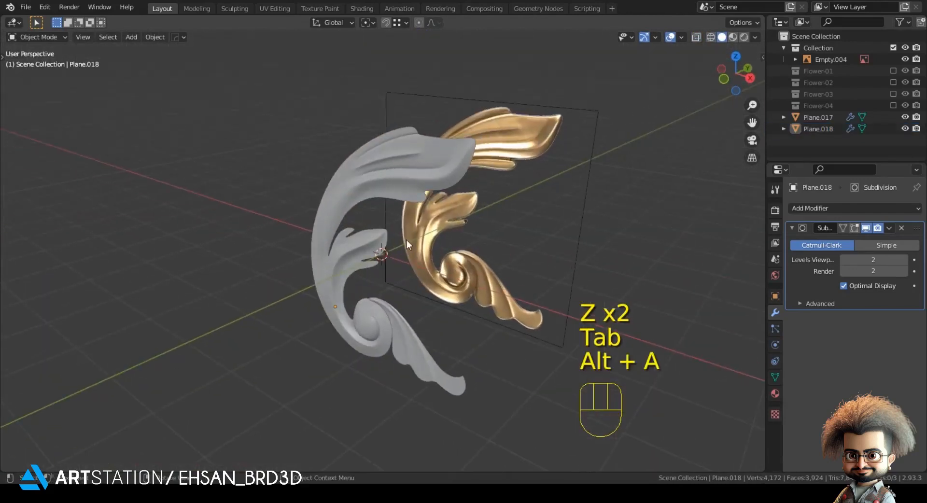
Step: Extrude the stem mesh's border edges backwards along Y and flatten them by scaling to 0 on Y
middle_click_drag(393, 165, 384, 204)
key("Tab")
key("2")
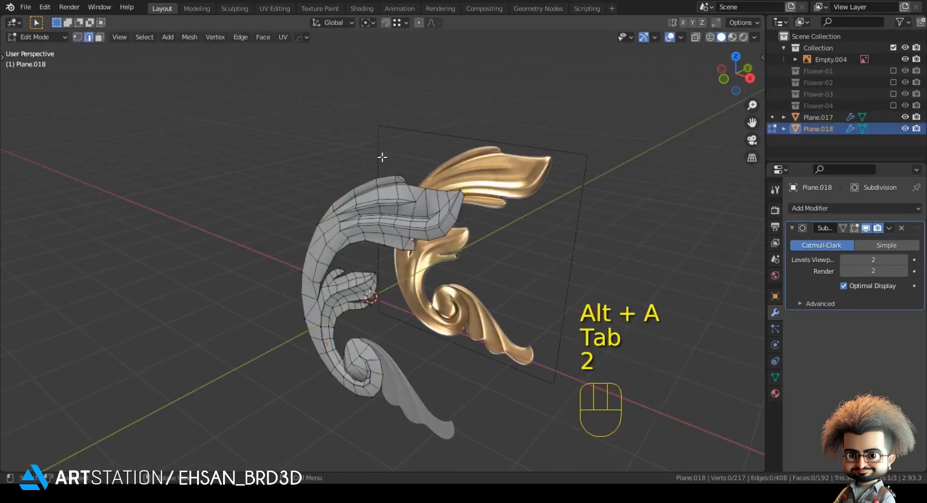
middle_click_drag(380, 158, 348, 190)
key("e")
key("y")
key("s")
key("y")
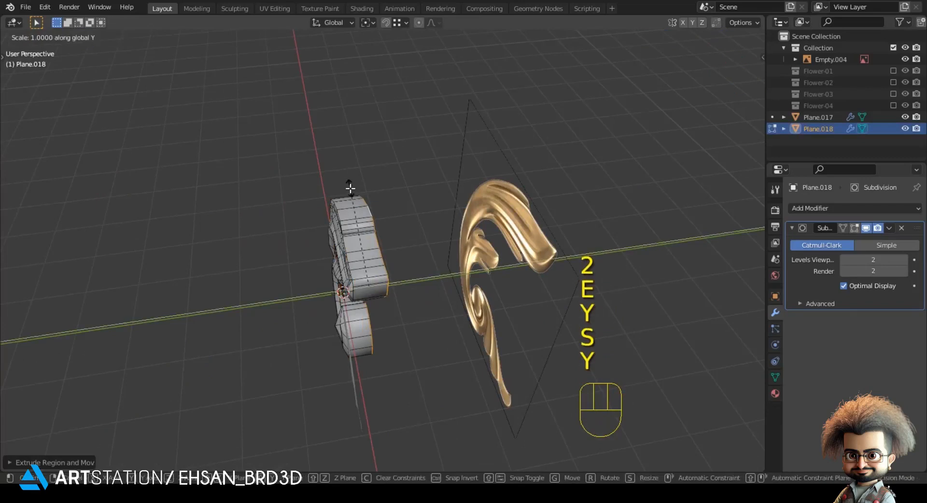
key("KP_0")
key("KP_Enter")
Step: Move the flattened back border of the stem along Y to adjust its thickness
scroll(351, 188, "up", 3)
key("g")
key("y")
left_click(356, 200)
Step: Add a supporting edge loop around the stem's side walls and slide it close to the front face
key("ctrl+r")
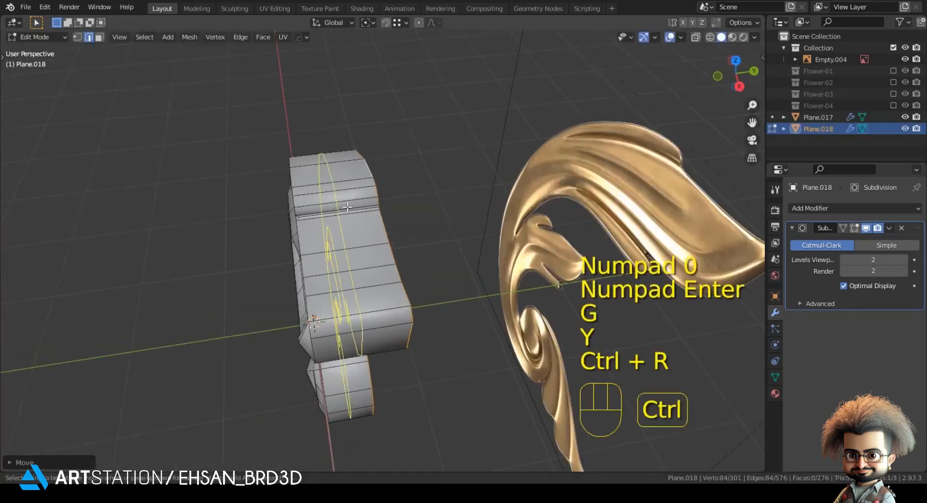
left_click(344, 217)
left_click(281, 240)
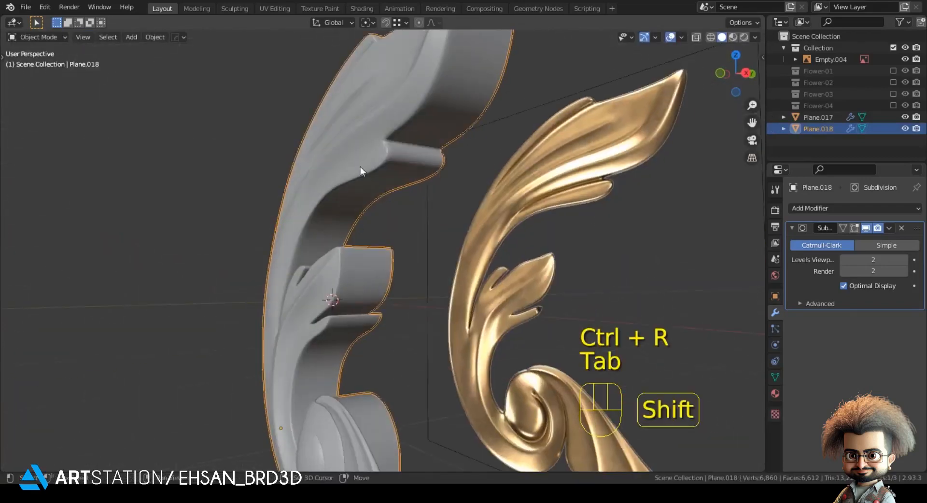
Step: Select the ridged leaf growing from the spiral and move it along Y relative to the stem
middle_click_drag(361, 166, 376, 294)
key("Tab")
key("Tab")
left_click(384, 291)
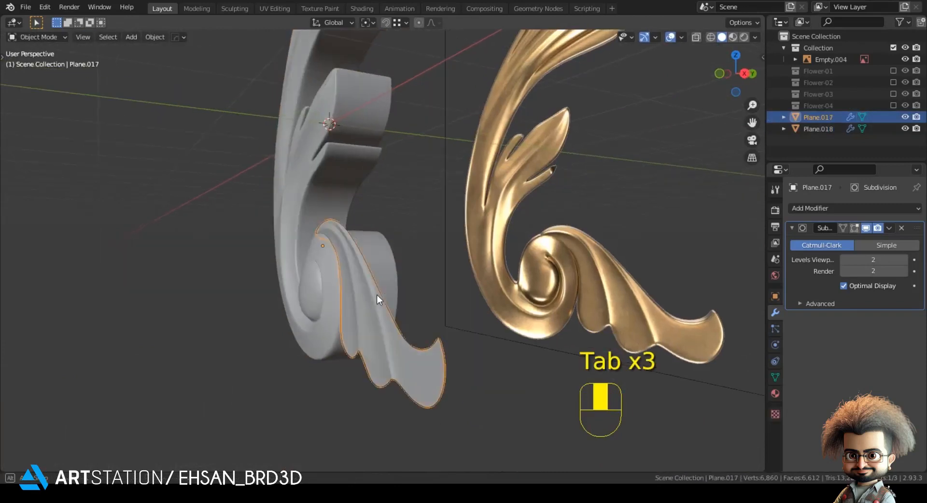
key("g")
key("y")
left_click(383, 262)
Step: Extrude the ridged leaf's border edges backwards along Y and flatten them by scaling to 0 on Y
key("Tab")
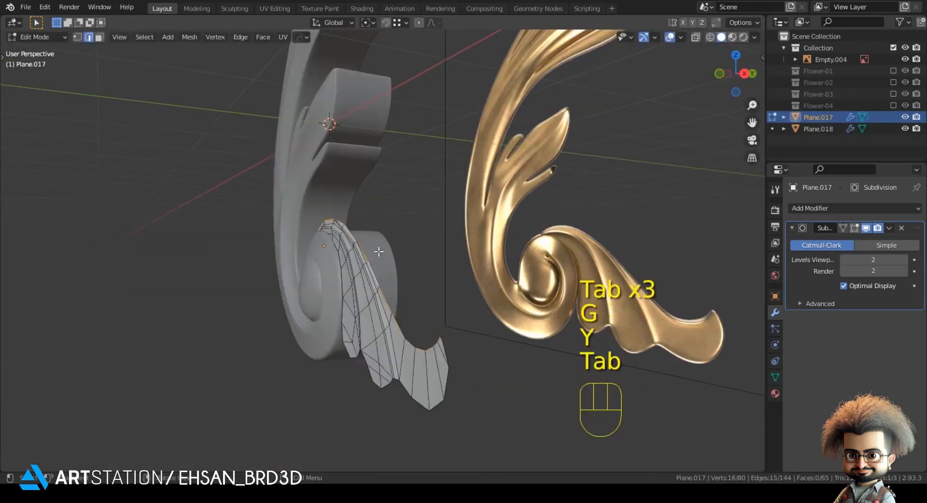
middle_click_drag(378, 251, 364, 251)
key("e")
key("t")
key("y")
left_click(397, 252)
key("s")
key("y")
key("KP_0")
key("KP_Enter")
Step: Align the leaf's back border with the stem's back by moving it along Y with snapping, and turn snapping off
key("shift+Tab")
key("g")
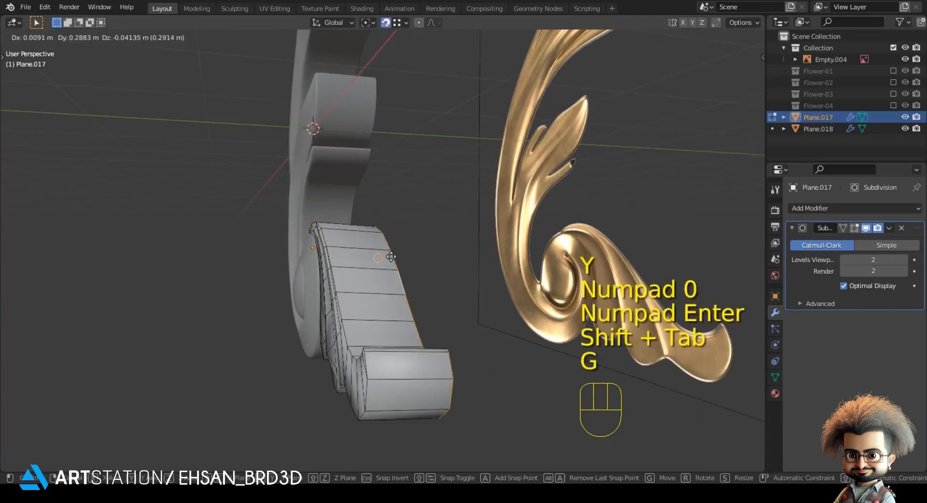
key("y")
left_click(381, 126)
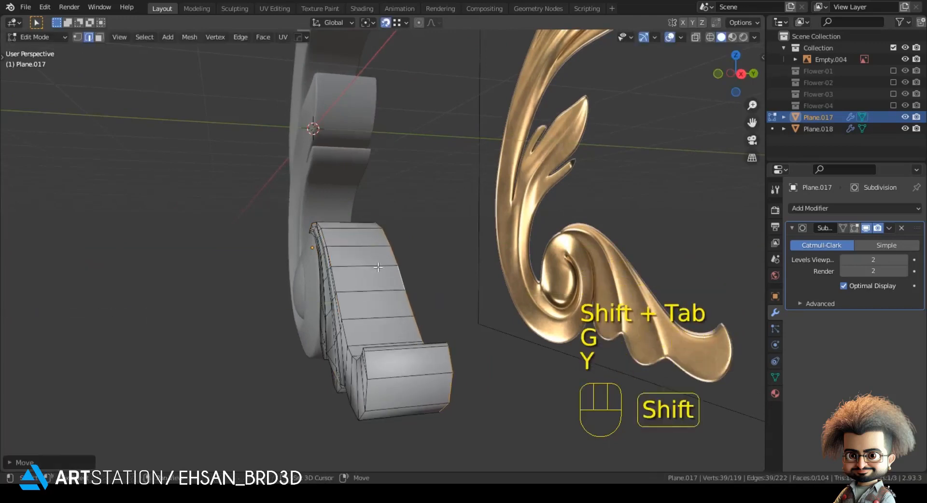
key("shift+Tab")
Step: Add a supporting edge loop on the leaf's side walls close to the front and view the deselected ornament from the front
scroll(382, 251, "up", 1)
key("ctrl+r")
left_click(416, 421)
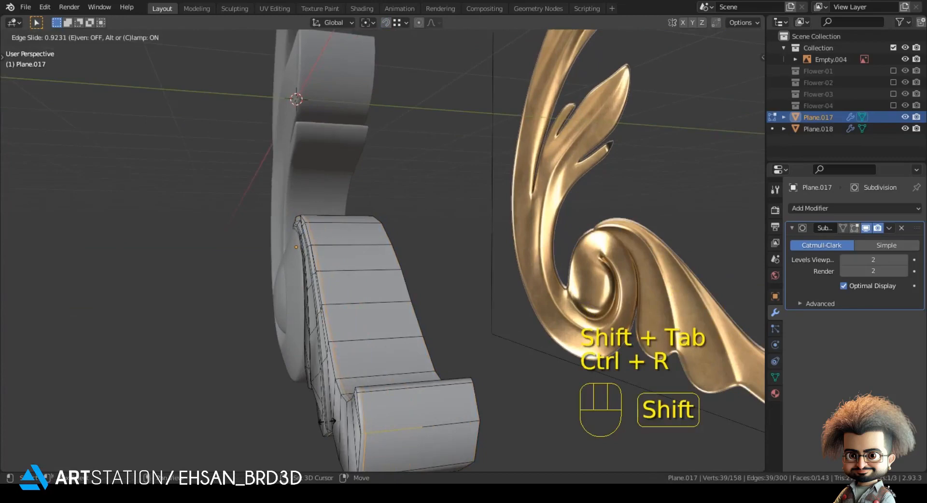
left_click(326, 421)
key("Tab")
scroll(449, 419, "down", 3)
key("alt+a")
key("KP_1")
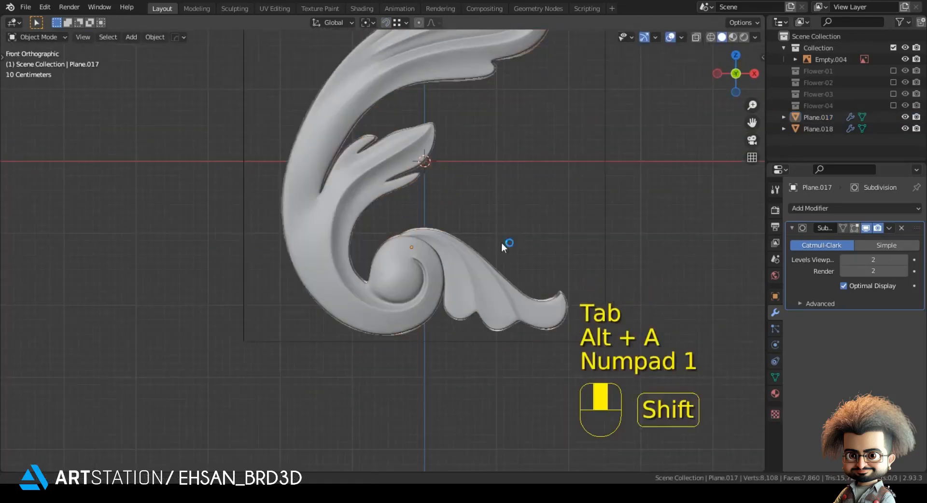